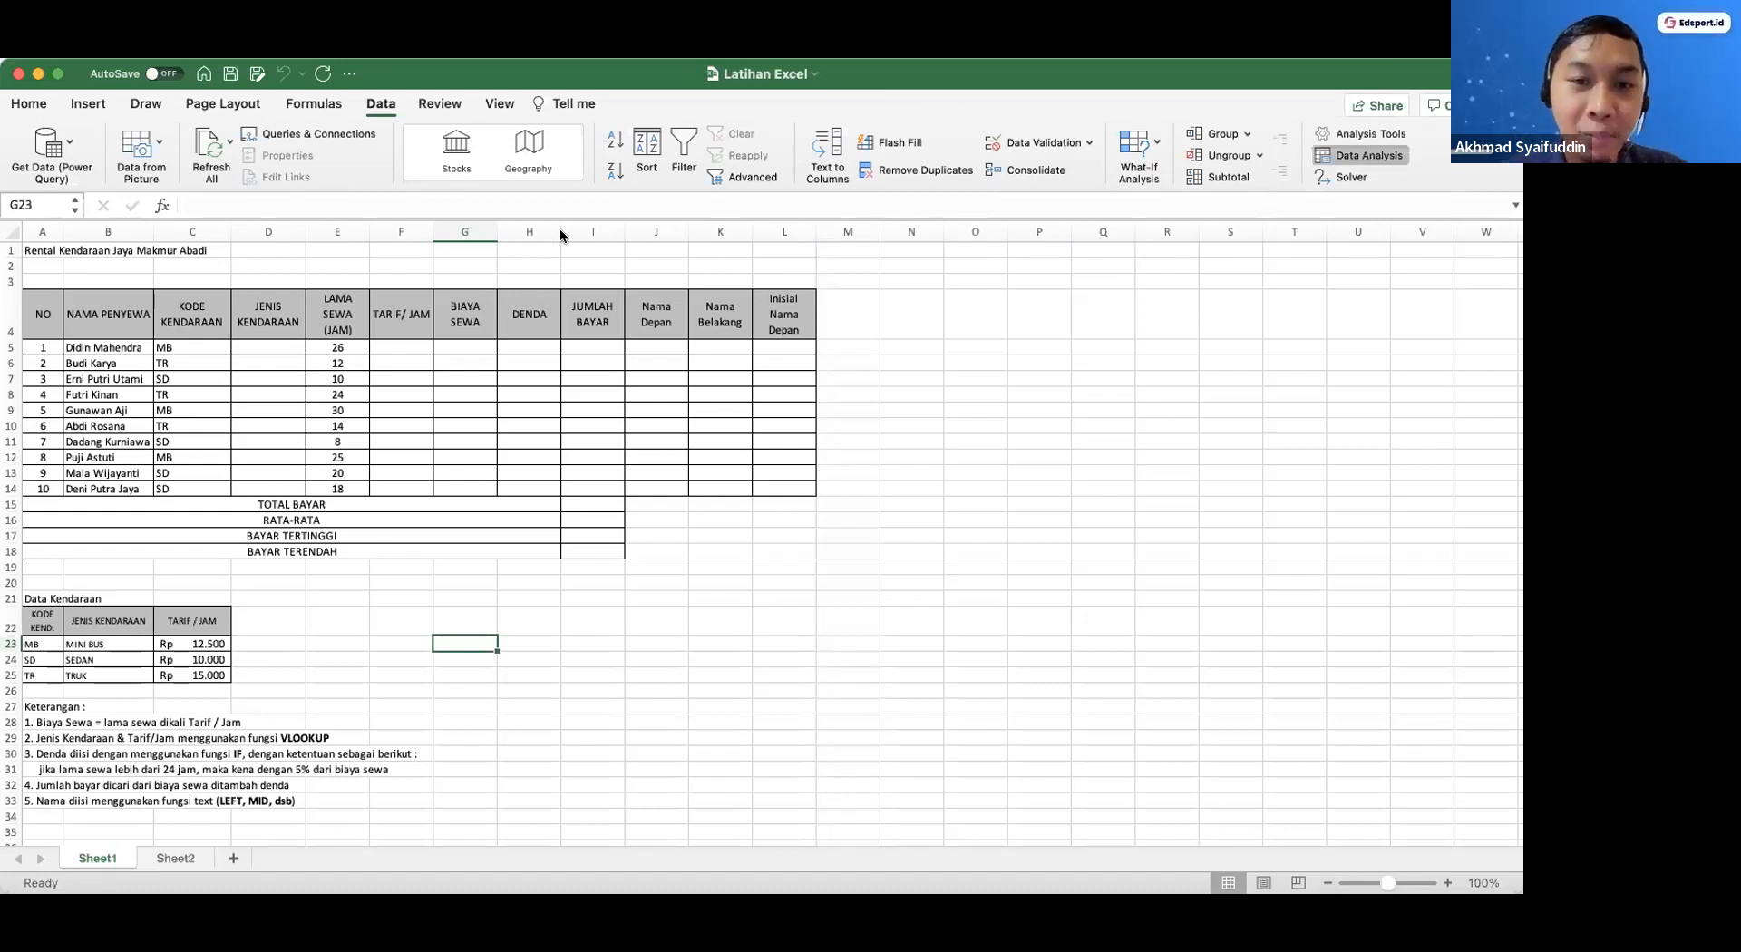
Look through the list of available Data Analysis tools from Anova to z-Test, and close it without running any
{"action": "left_click", "coordinate": [557, 275]}
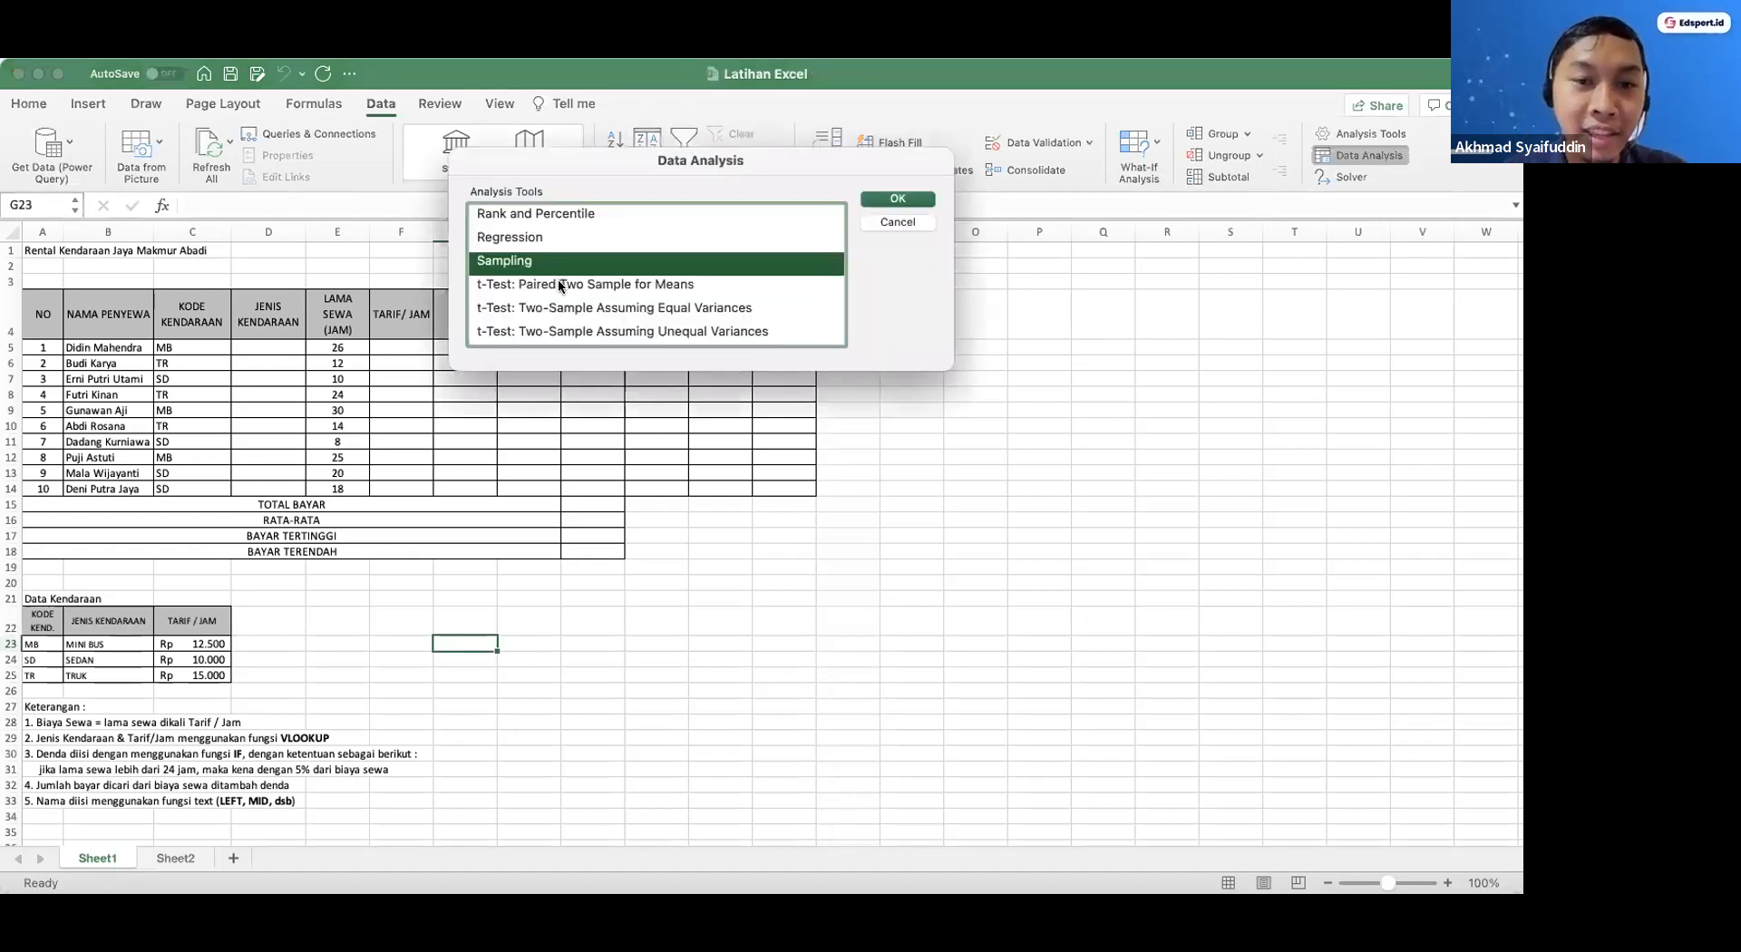
{"action": "left_click", "coordinate": [557, 285]}
{"action": "scroll", "coordinate": [555, 320], "scroll_direction": "down", "scroll_amount": 2}
{"action": "left_click", "coordinate": [557, 328]}
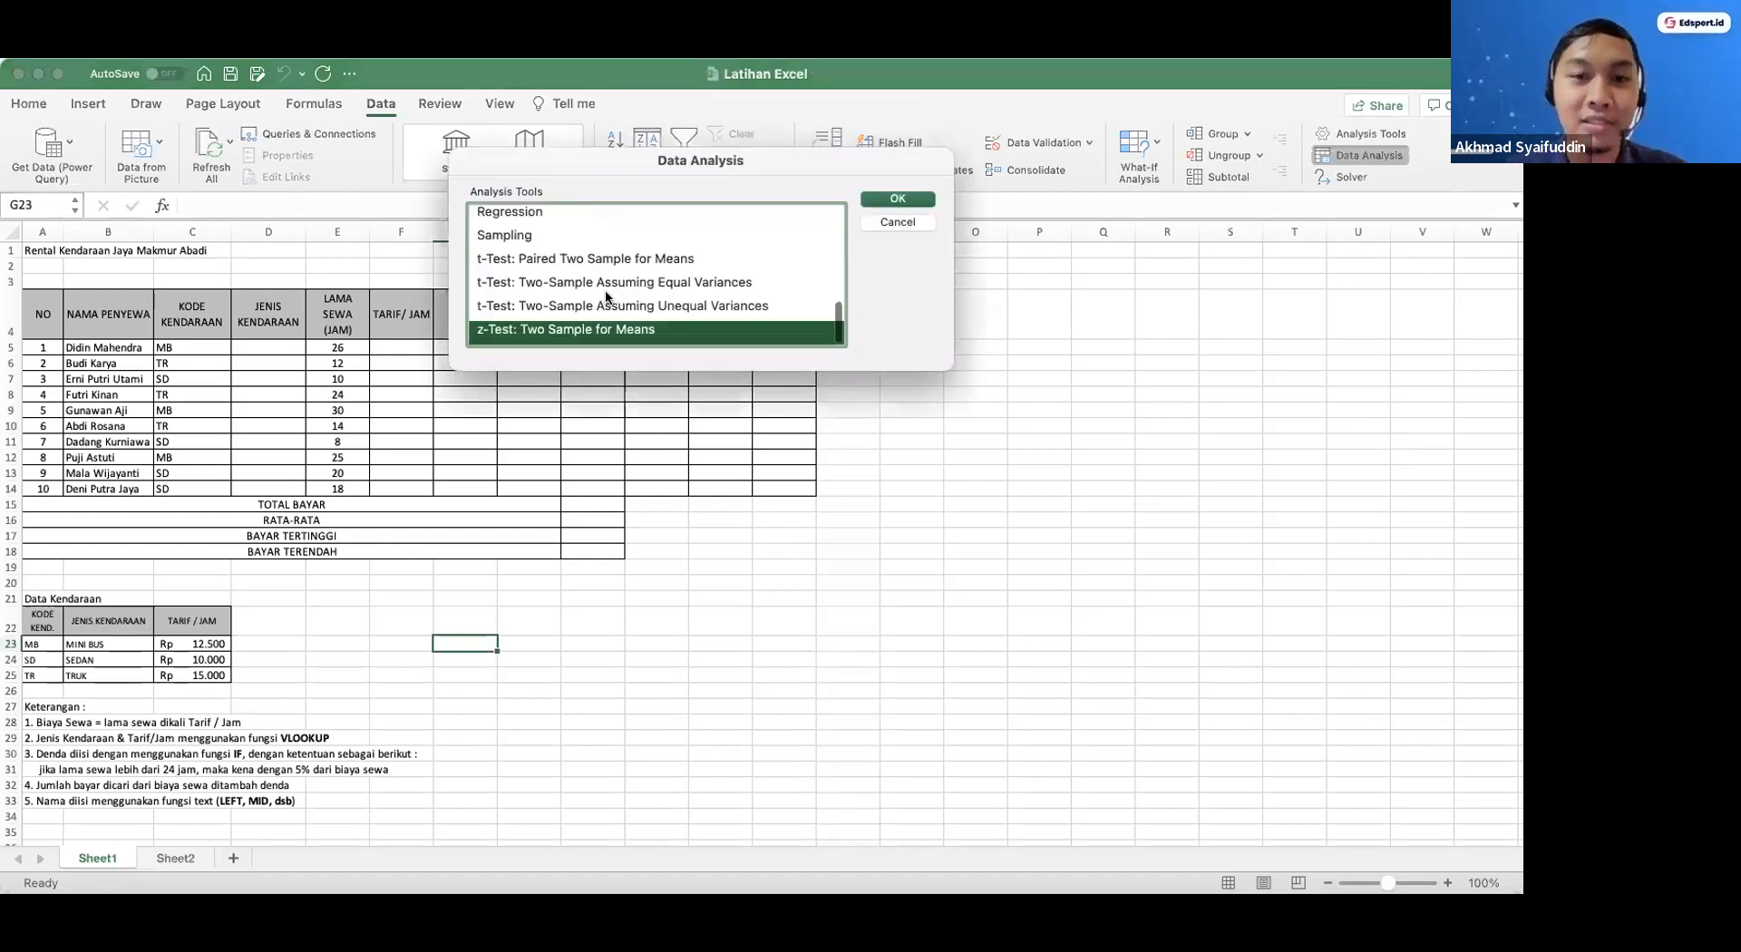
{"action": "scroll", "coordinate": [606, 297], "scroll_direction": "up", "scroll_amount": 5}
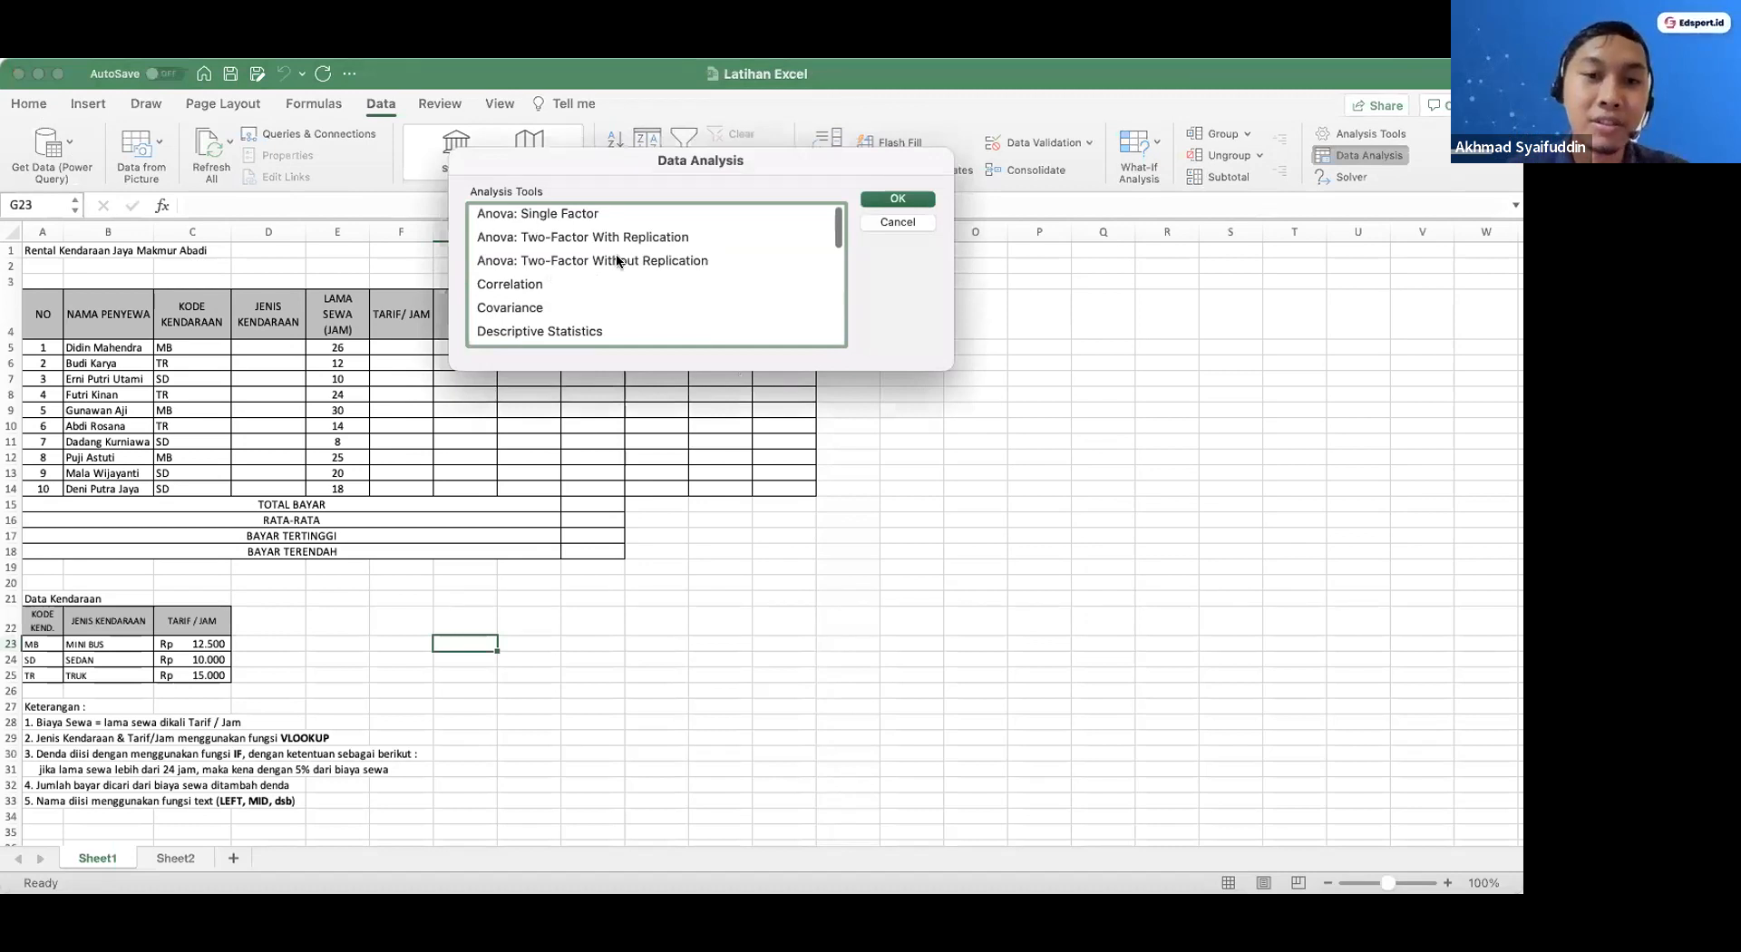
{"action": "left_click", "coordinate": [919, 224]}
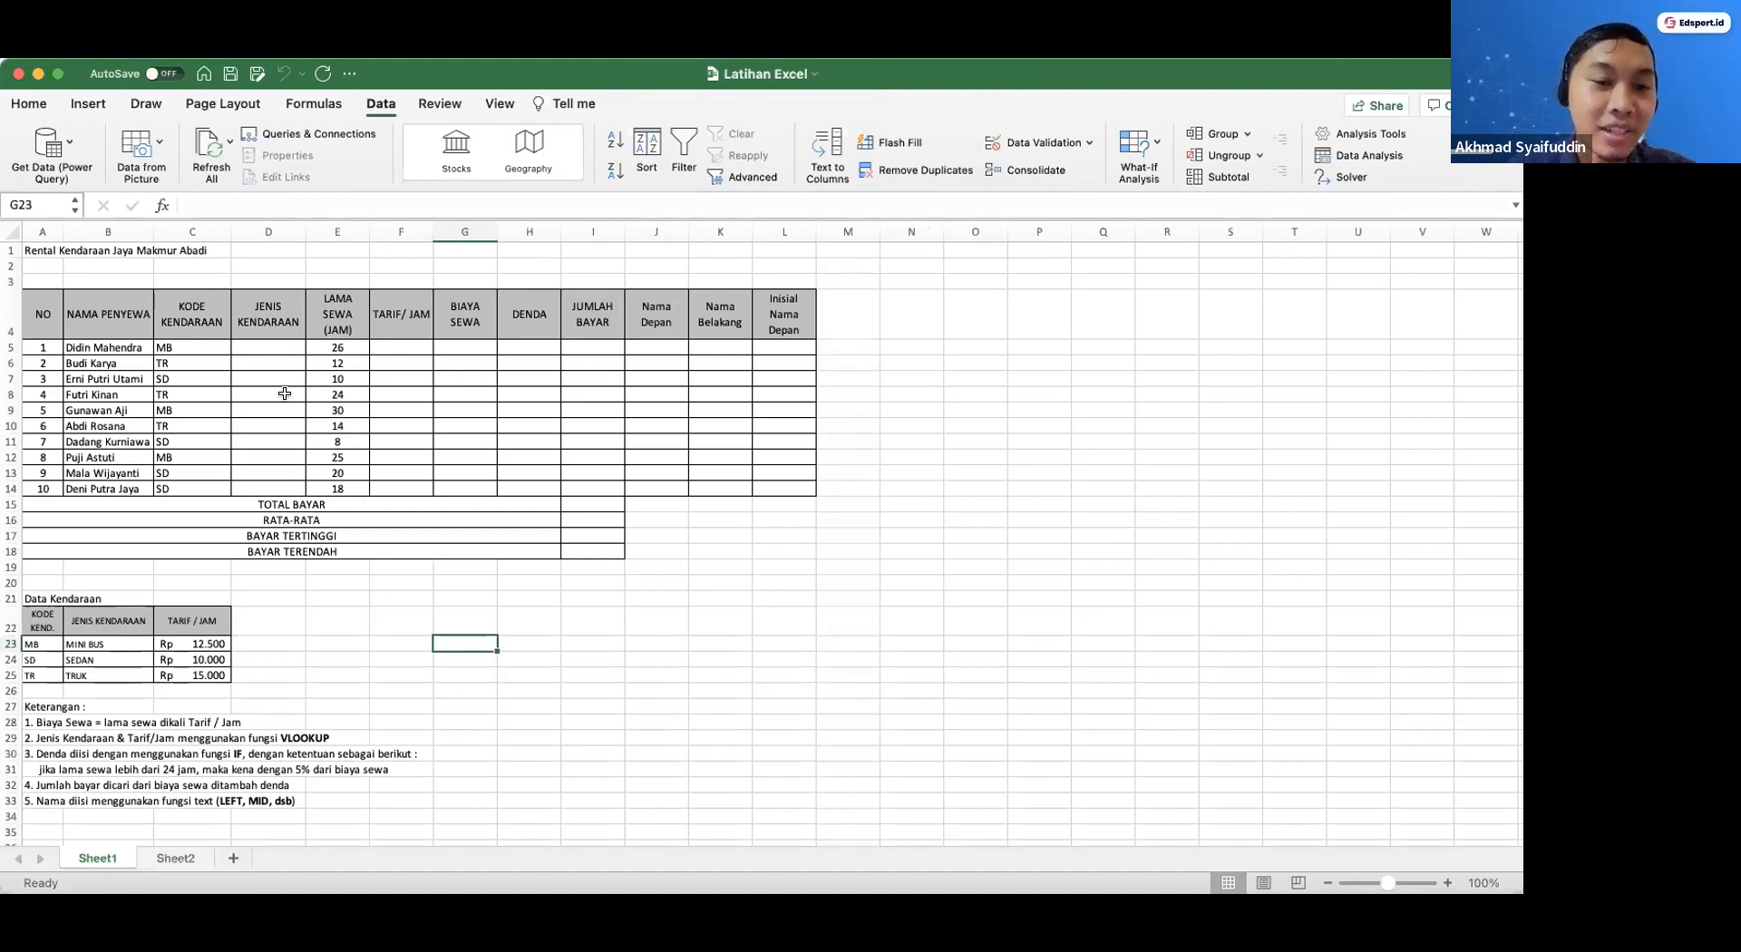
Review the Keterangan notes on filling the rental table and the Data Kendaraan reference table in A22:C25
{"action": "left_click", "coordinate": [256, 347]}
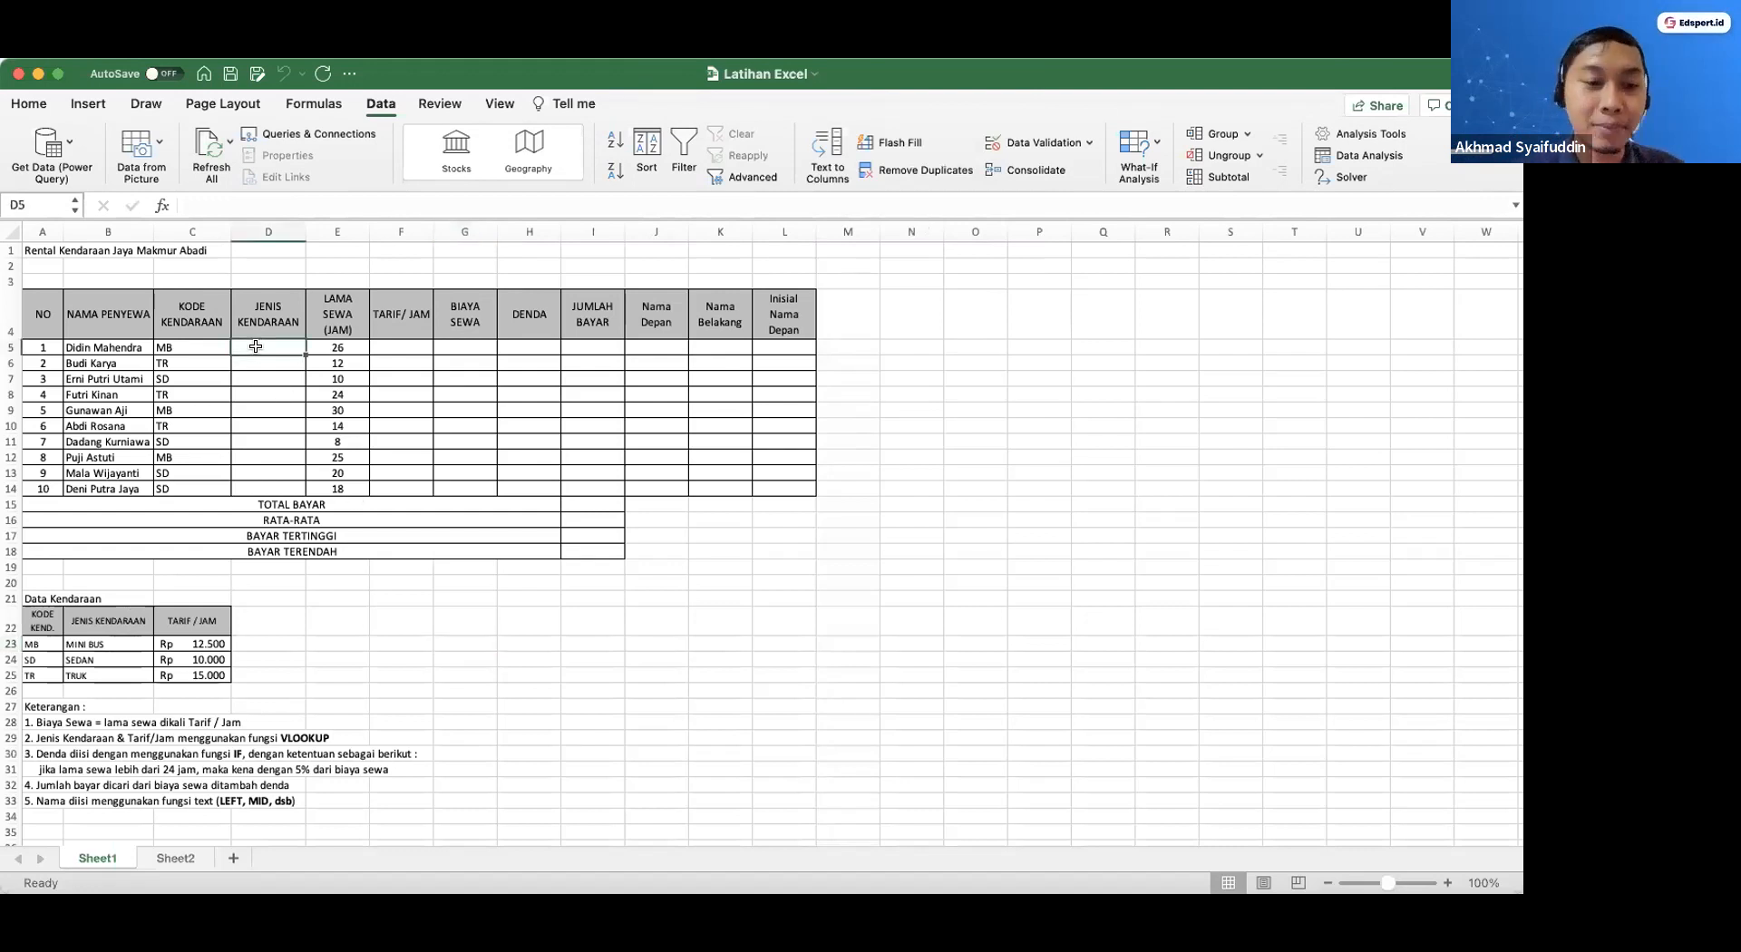
{"action": "left_click", "coordinate": [32, 709]}
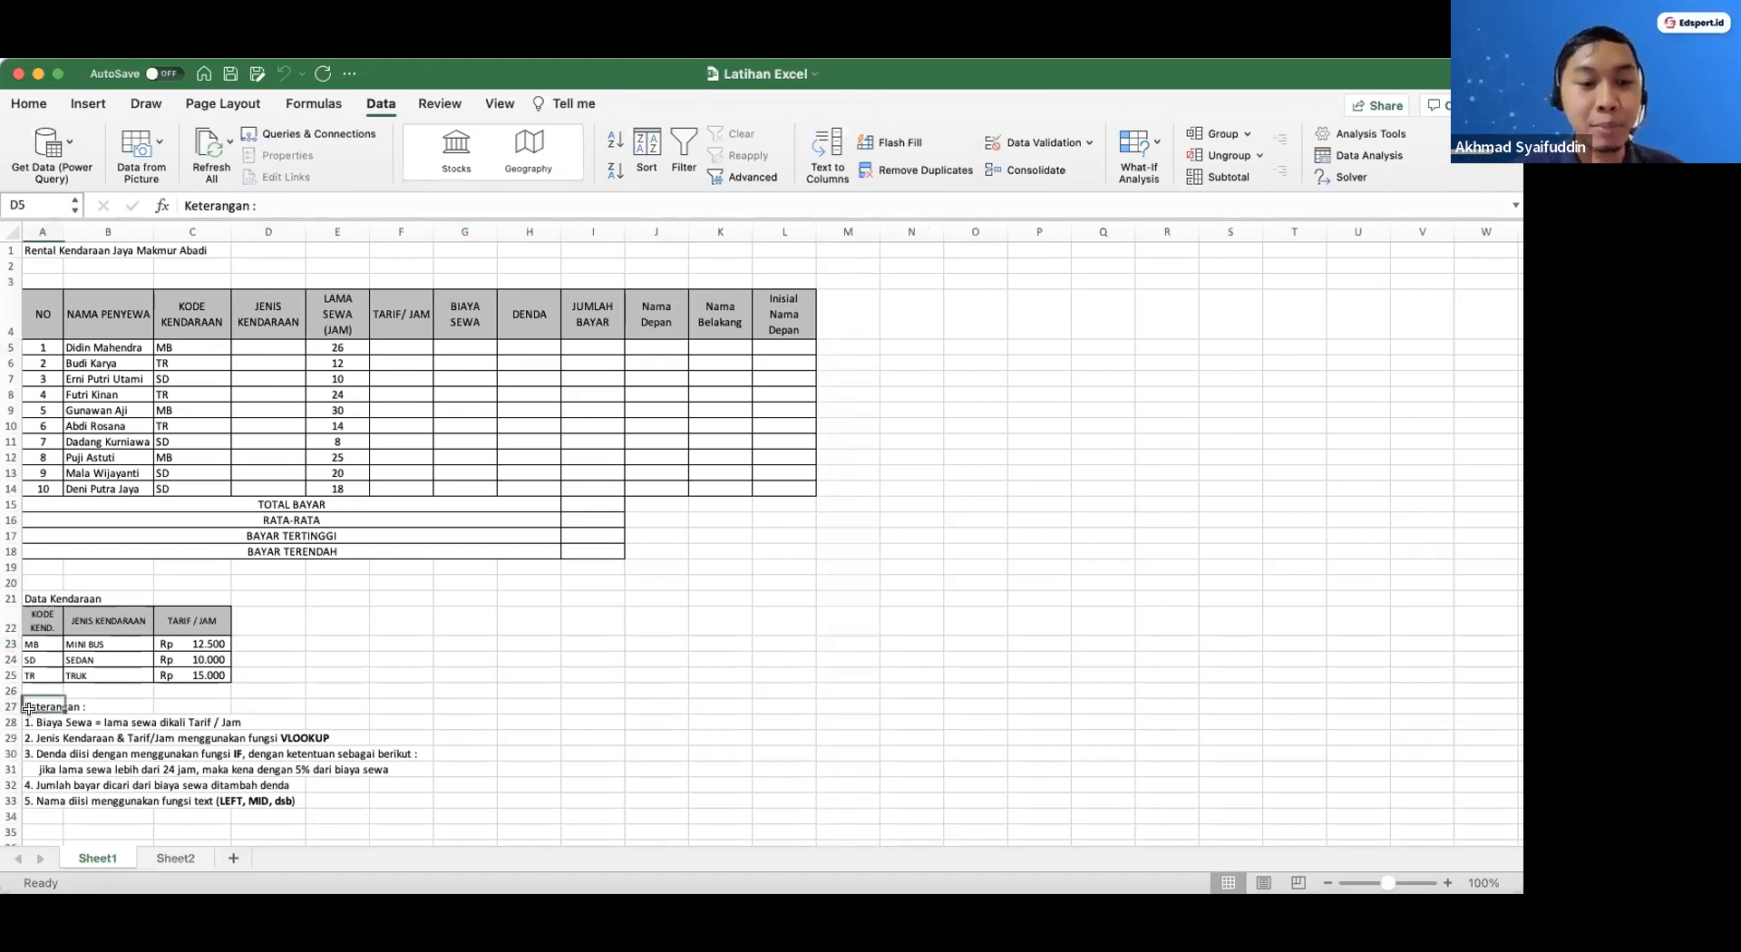
{"action": "left_click", "coordinate": [35, 723]}
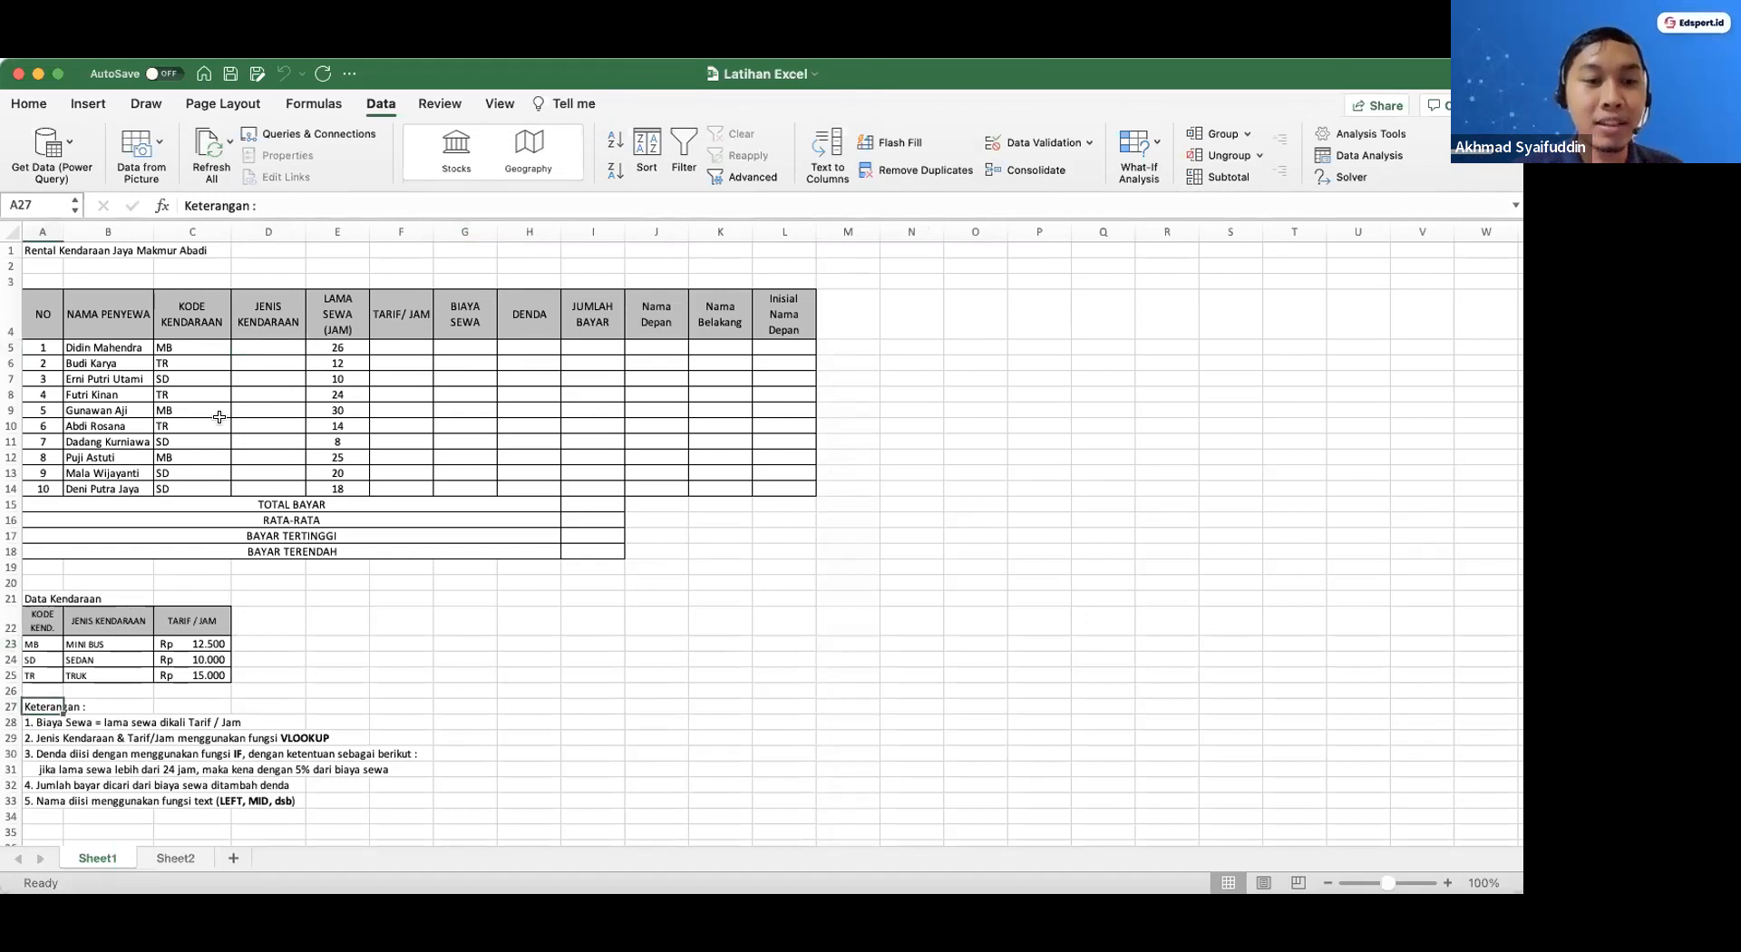
{"action": "left_click", "coordinate": [283, 345]}
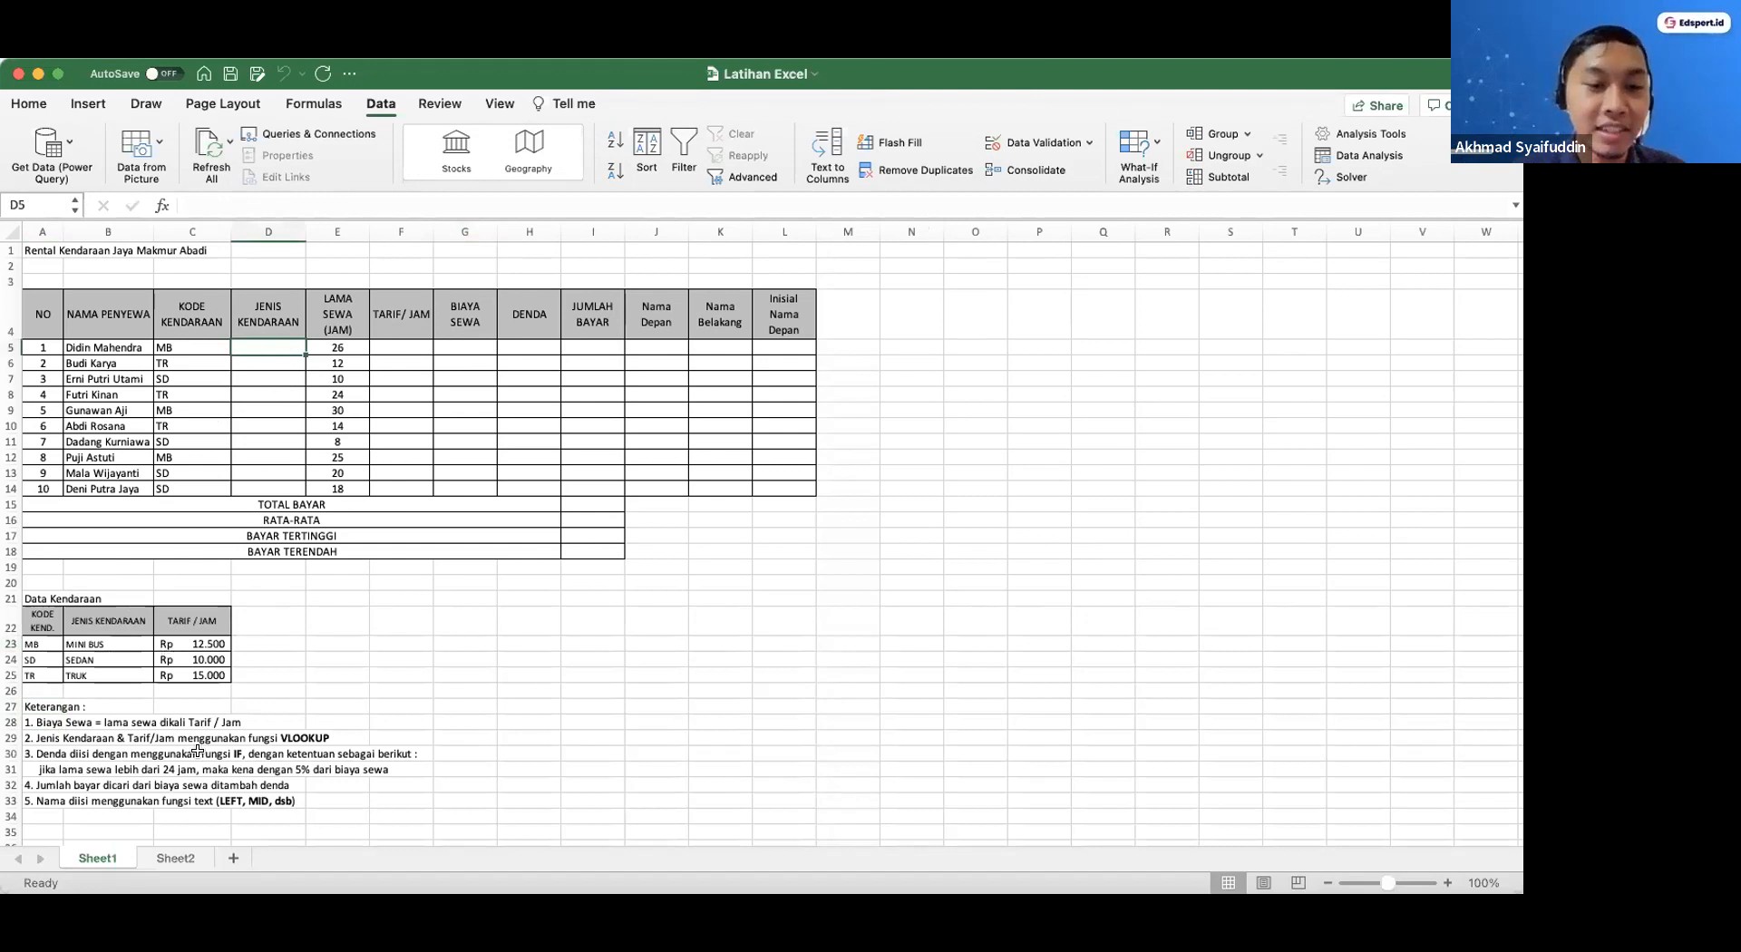
{"action": "left_click", "coordinate": [38, 737]}
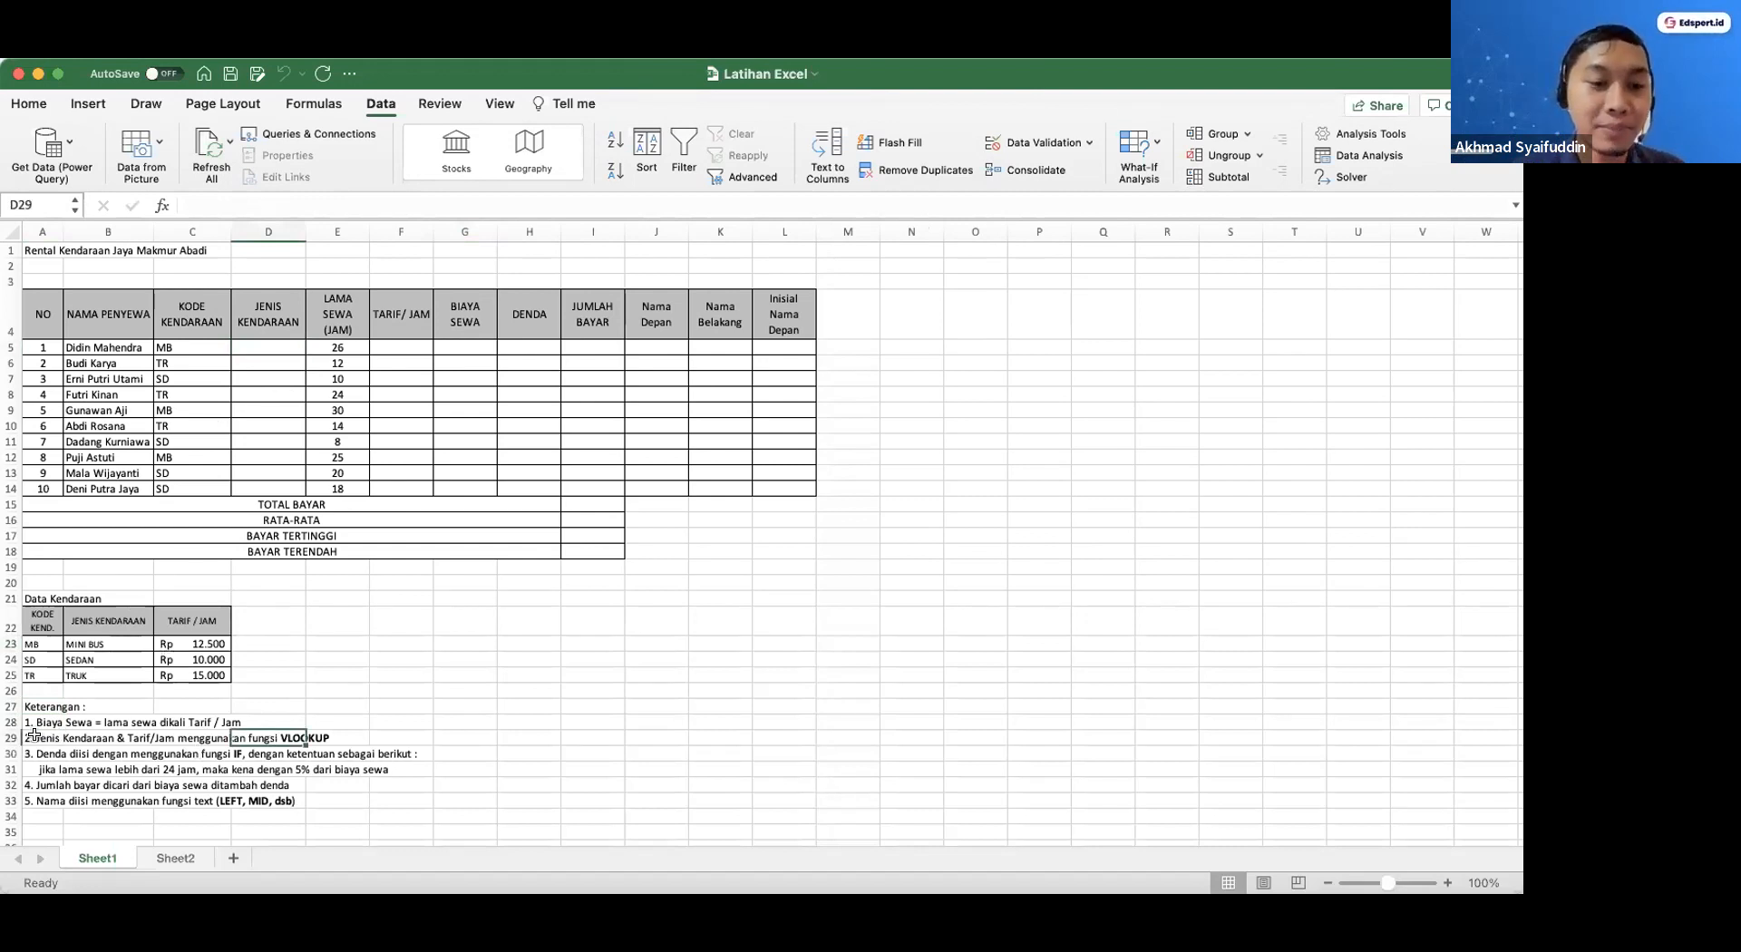
{"action": "left_click", "coordinate": [283, 345]}
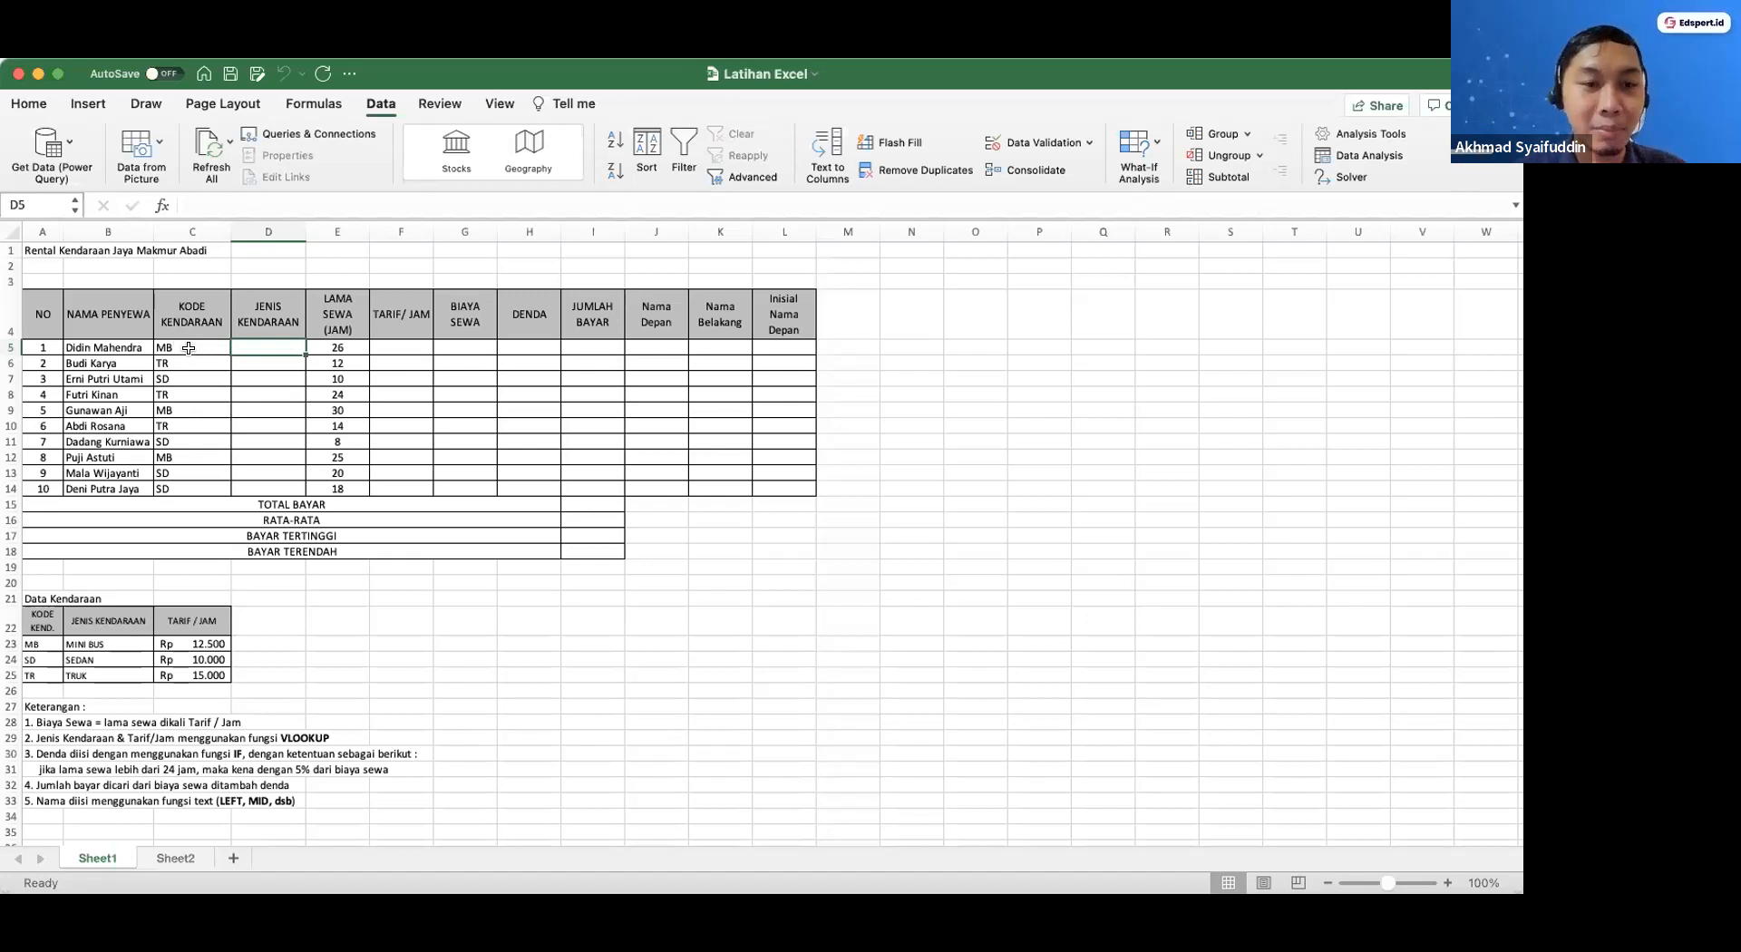
{"action": "left_click_drag", "start_coordinate": [37, 620], "coordinate": [197, 671]}
{"action": "left_click", "coordinate": [198, 671]}
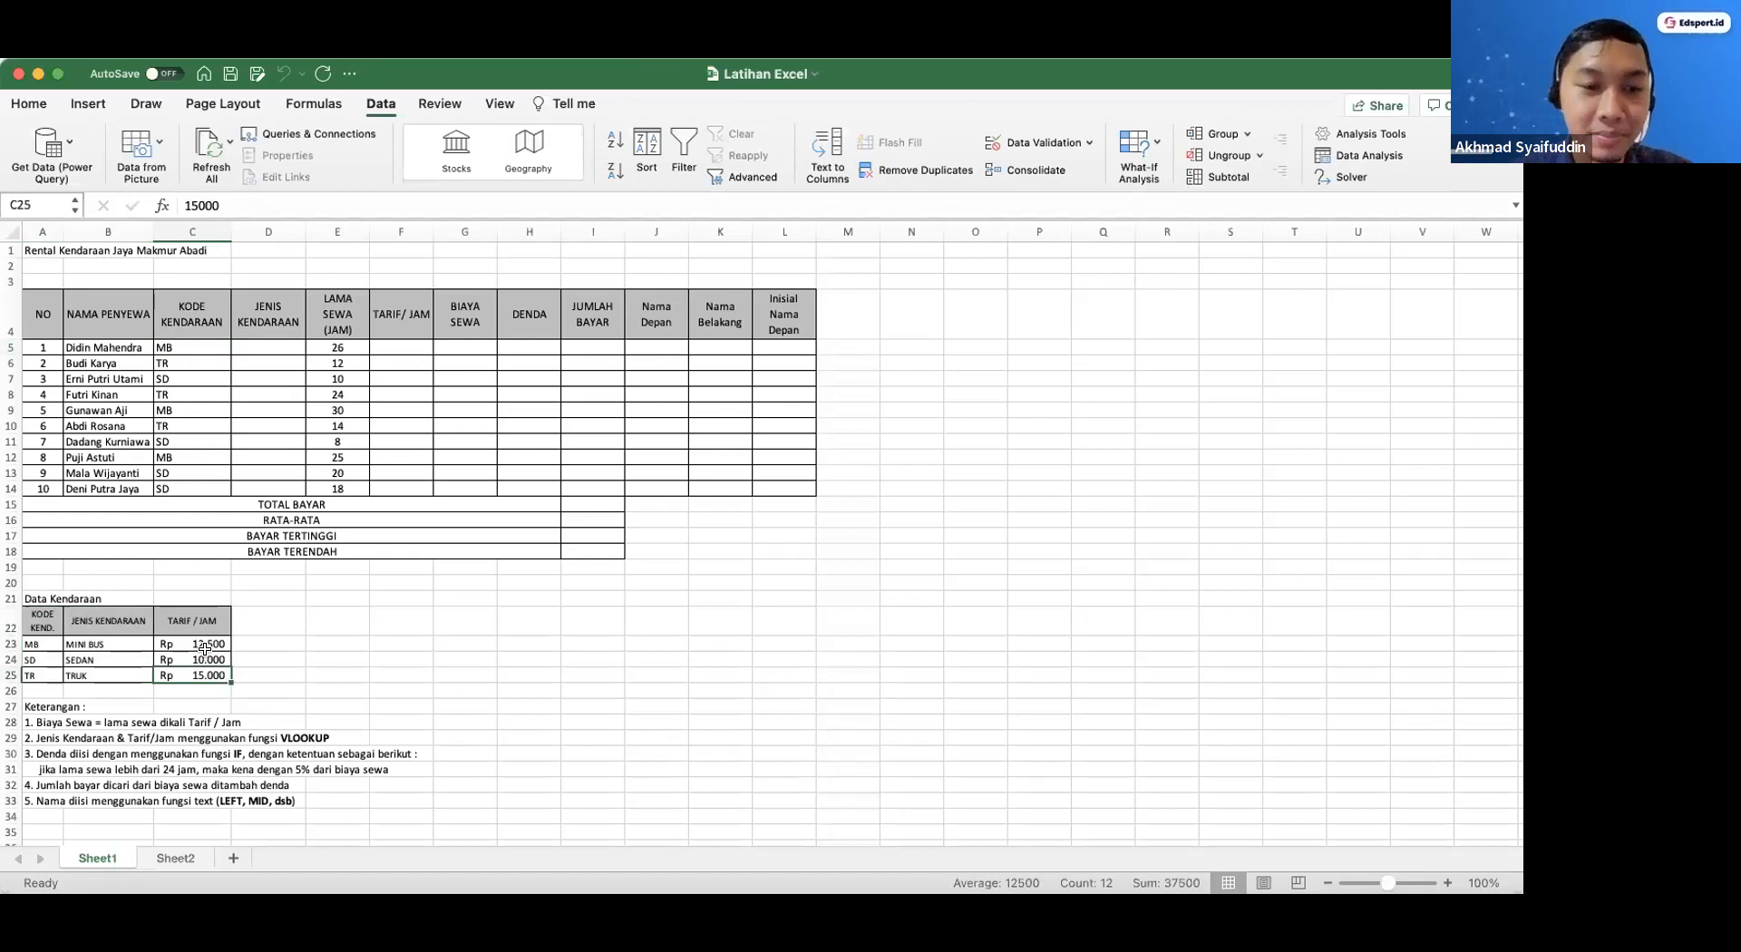
Enter =VLOOKUP(C5;A23:C25;2) in D5 to look up the first renter's Jenis Kendaraan from the vehicle code
{"action": "left_click", "coordinate": [265, 348]}
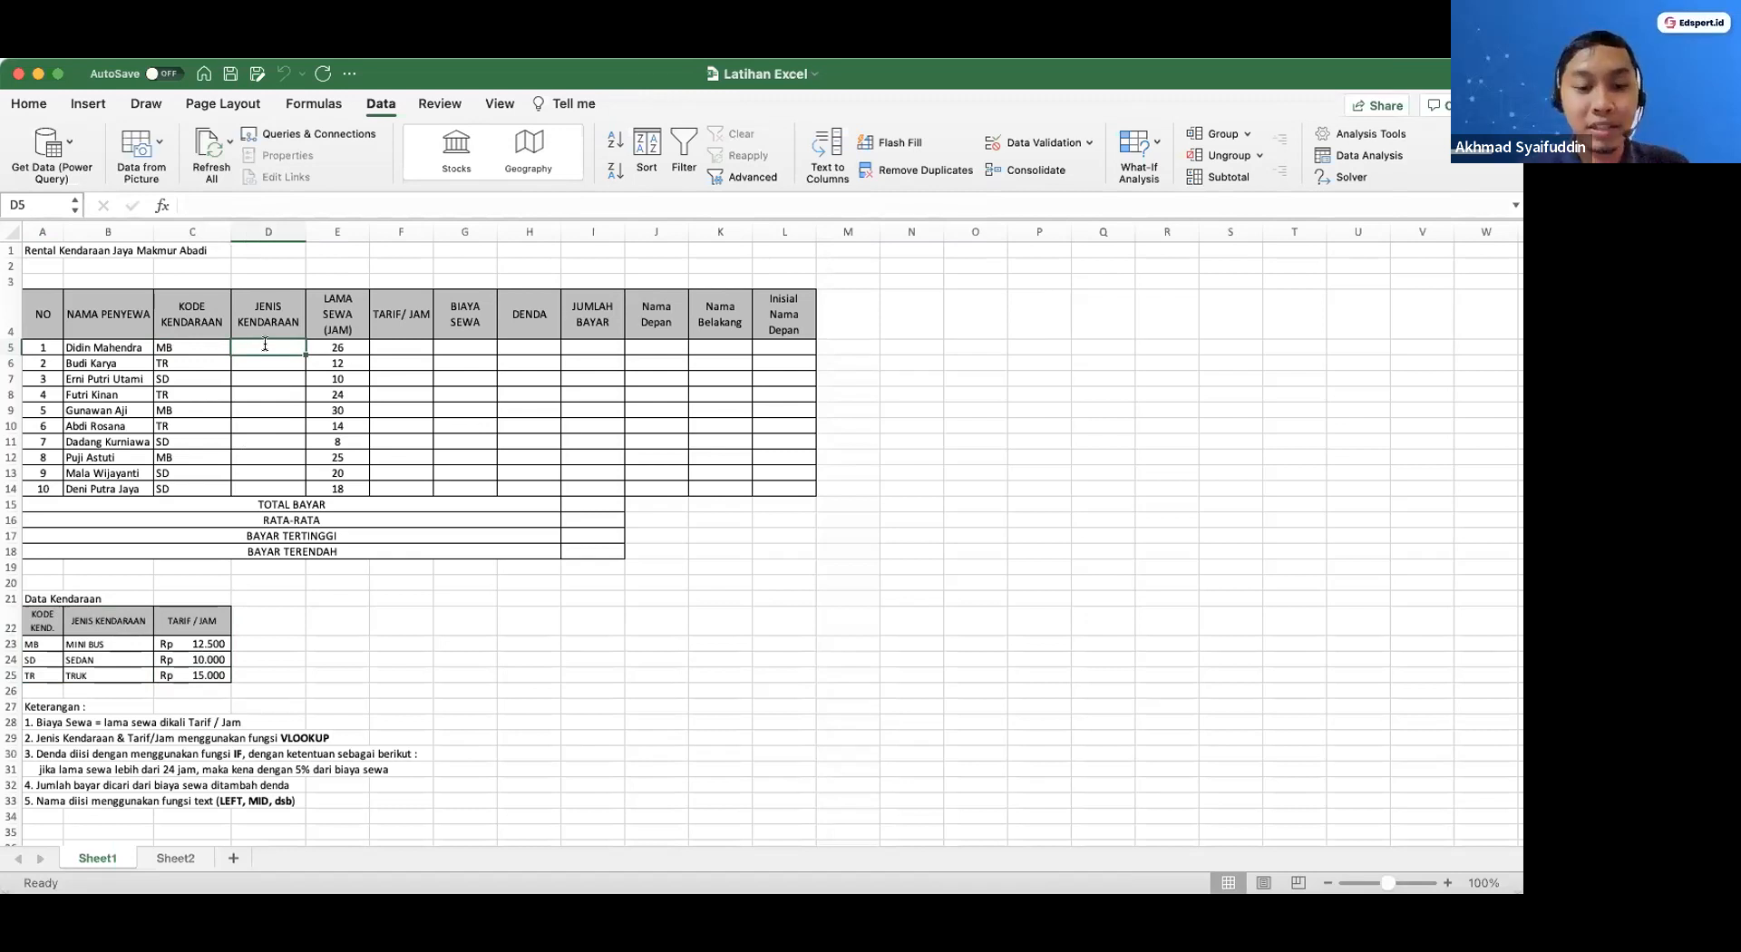
{"action": "type", "text": "="}
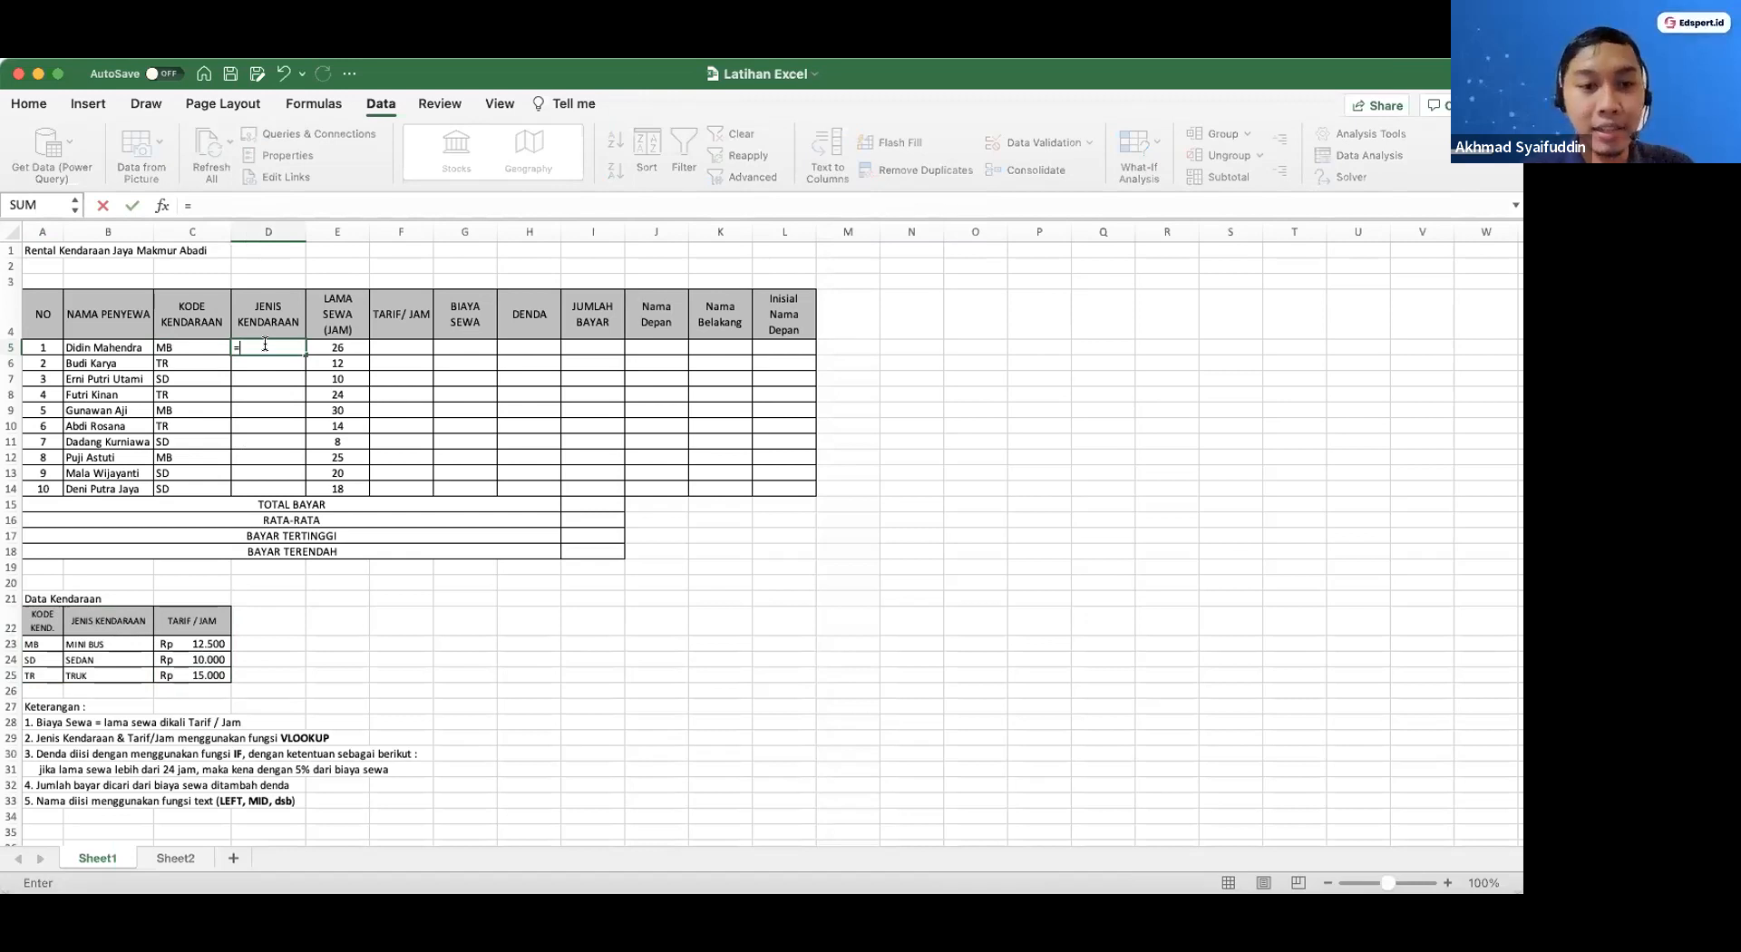
{"action": "type", "text": "vl"}
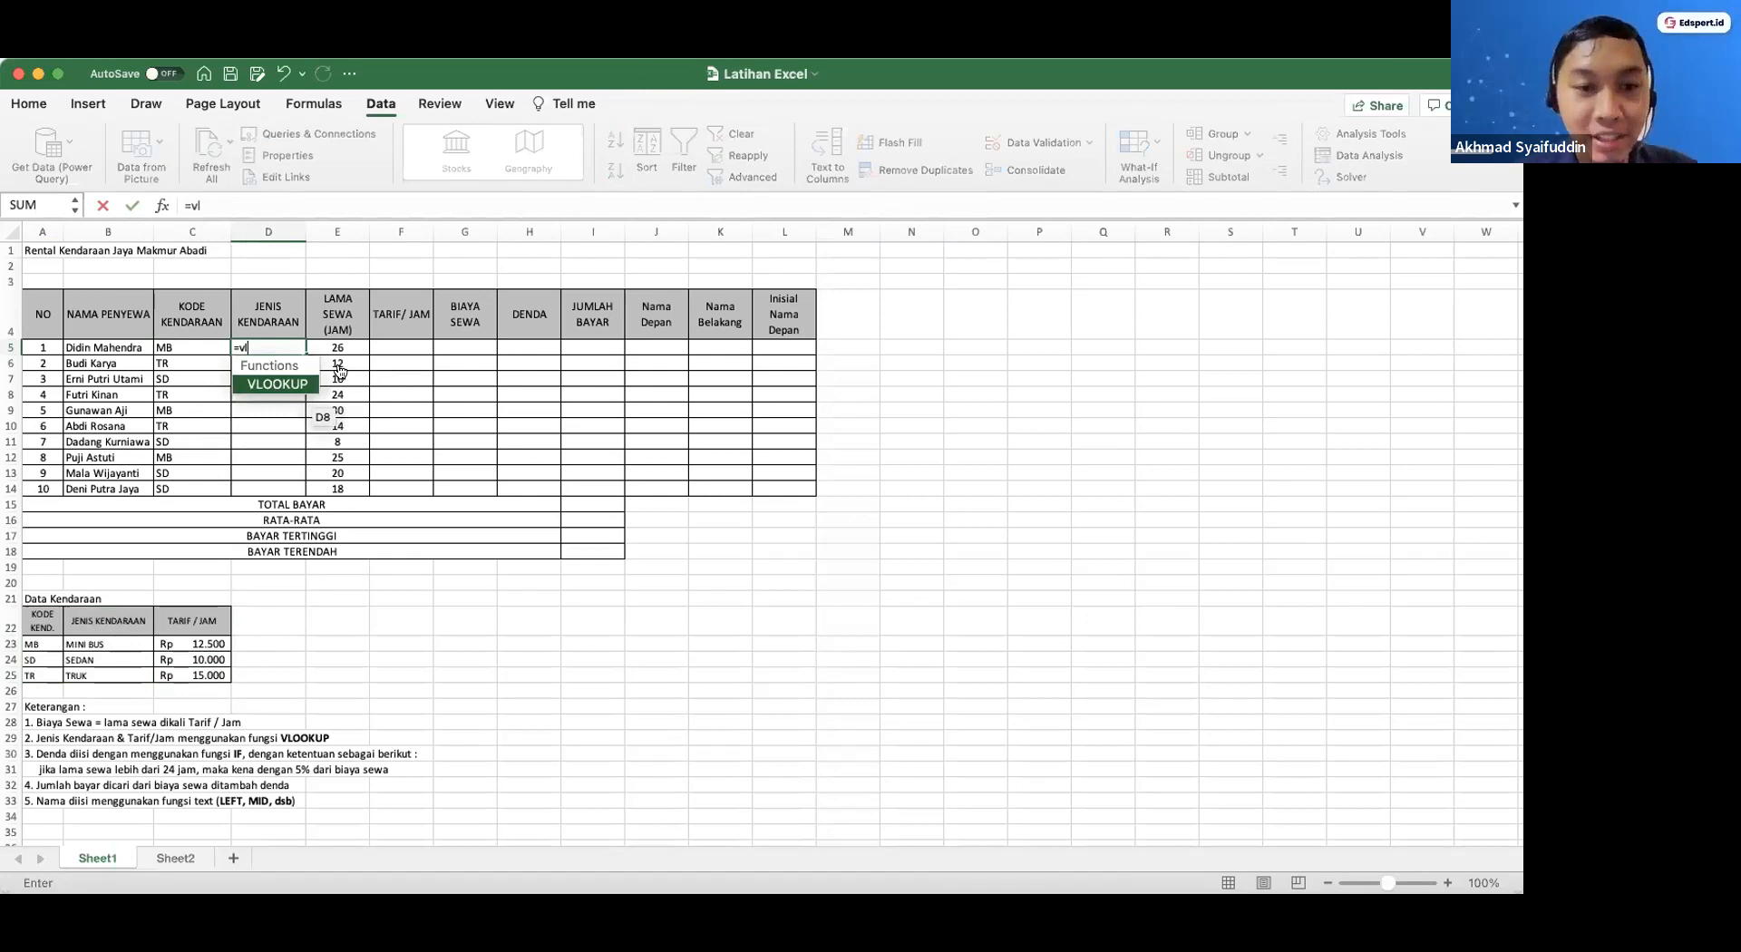
{"action": "key", "text": "Tab"}
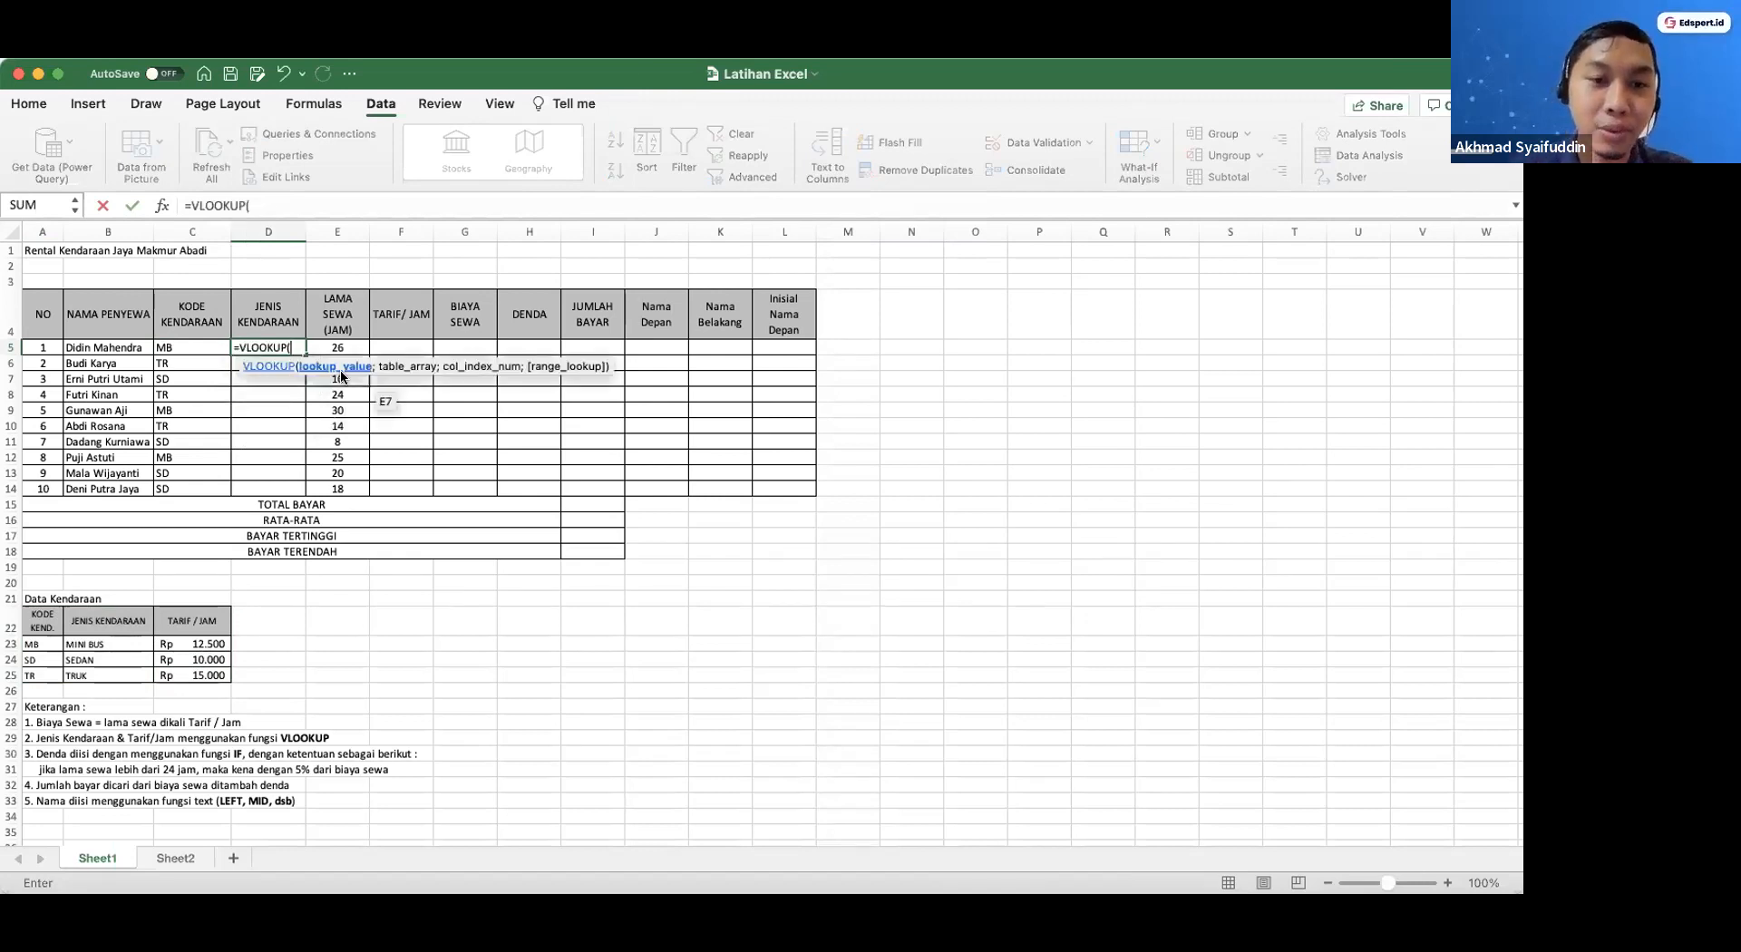
{"action": "left_click", "coordinate": [203, 348]}
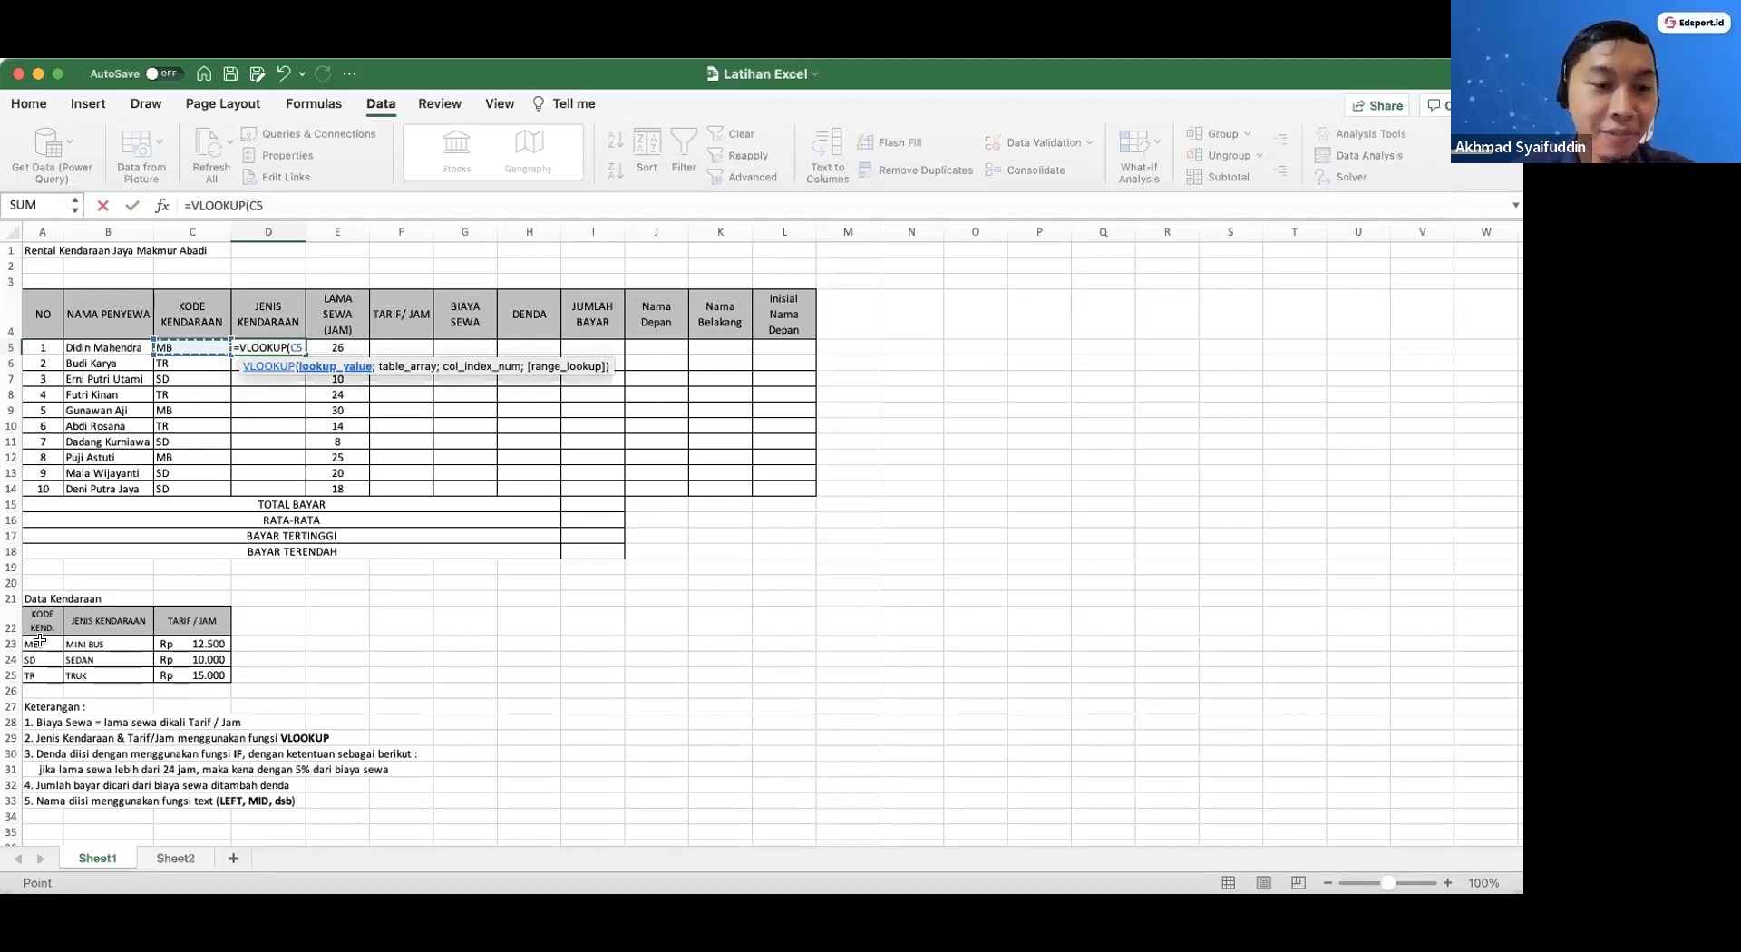
{"action": "type", "text": ";"}
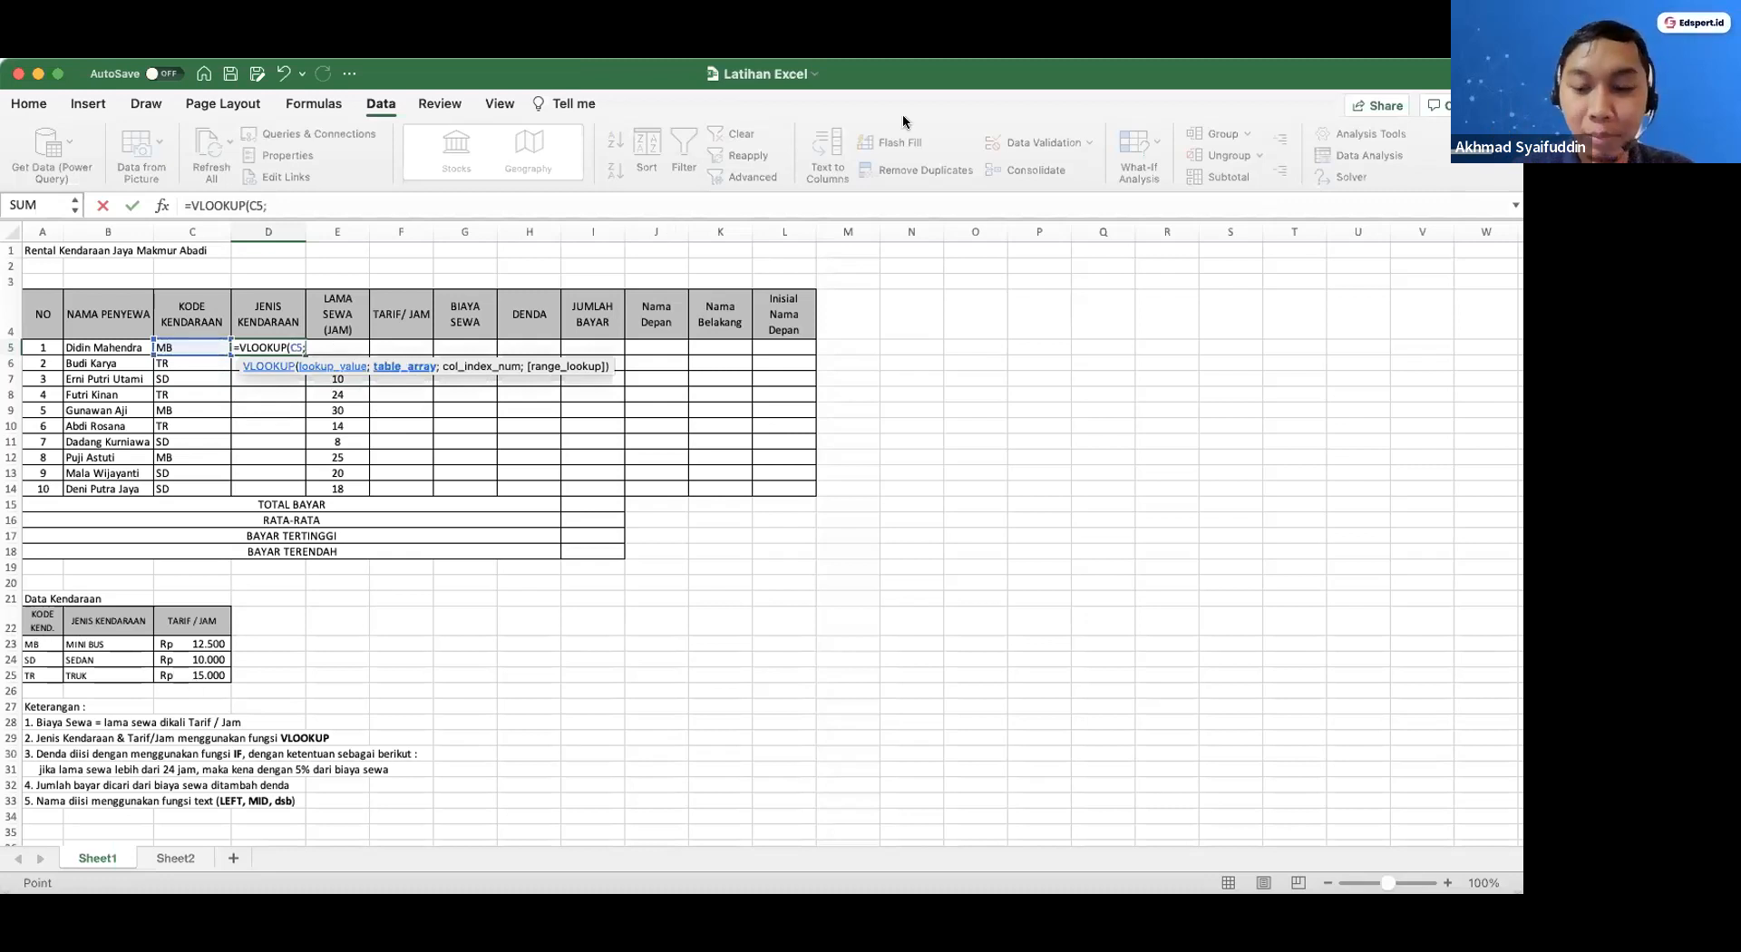
{"action": "left_click_drag", "start_coordinate": [43, 644], "coordinate": [192, 676]}
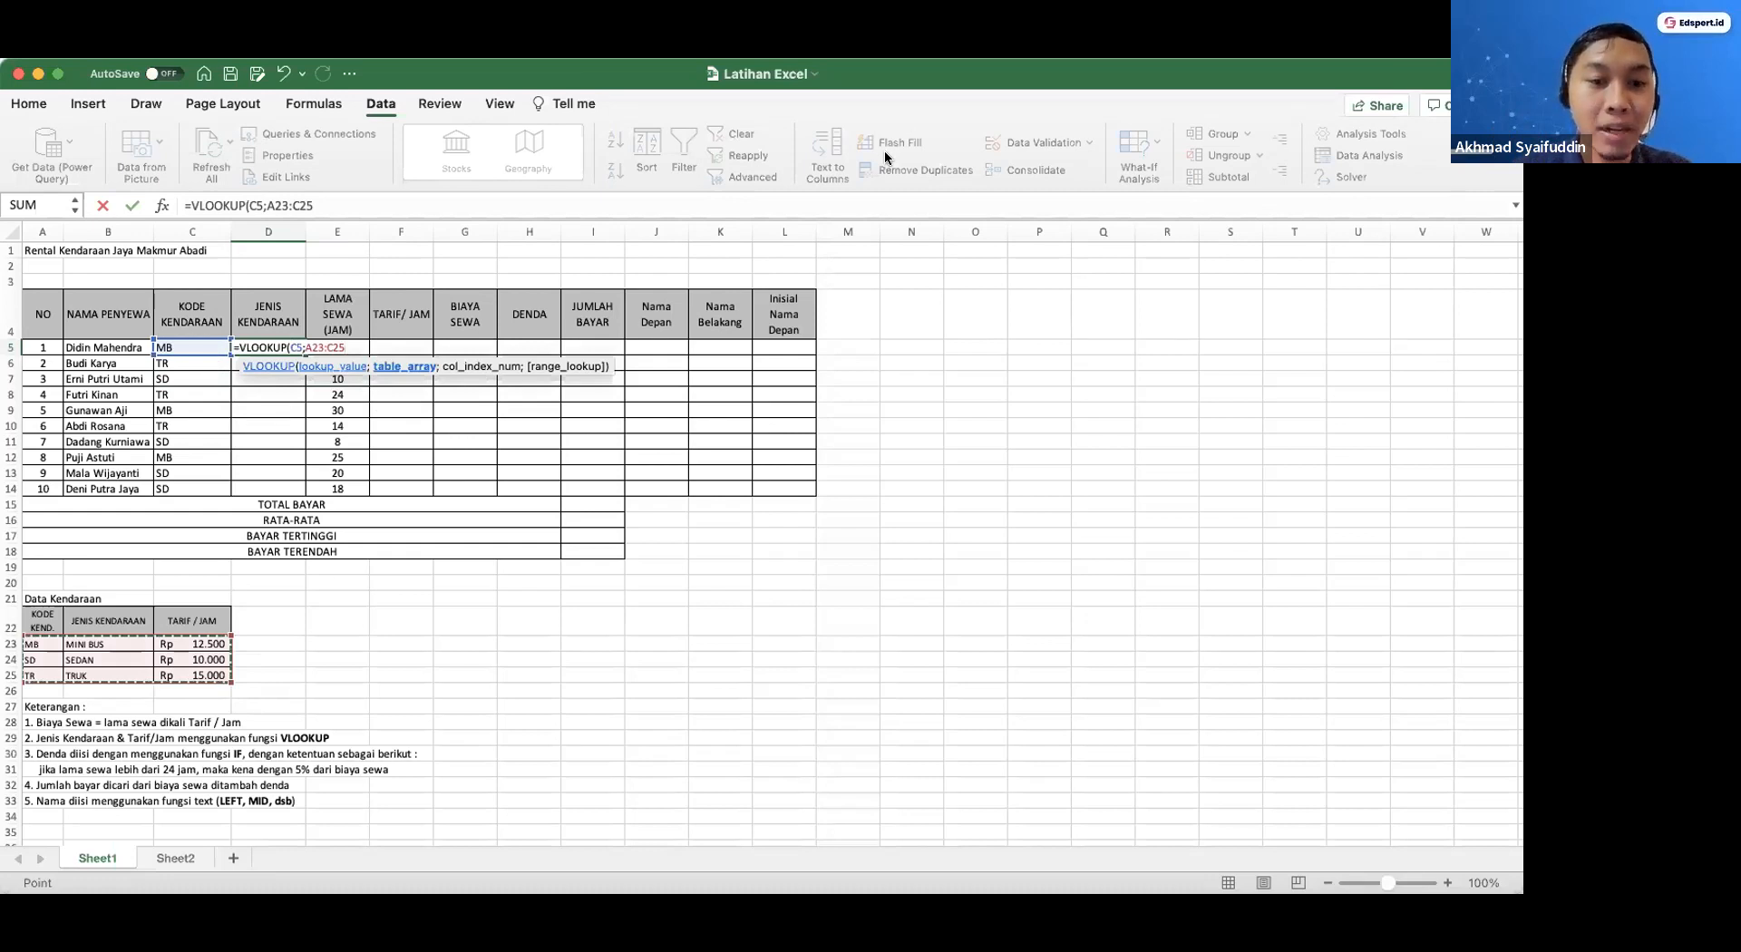
{"action": "type", "text": ";"}
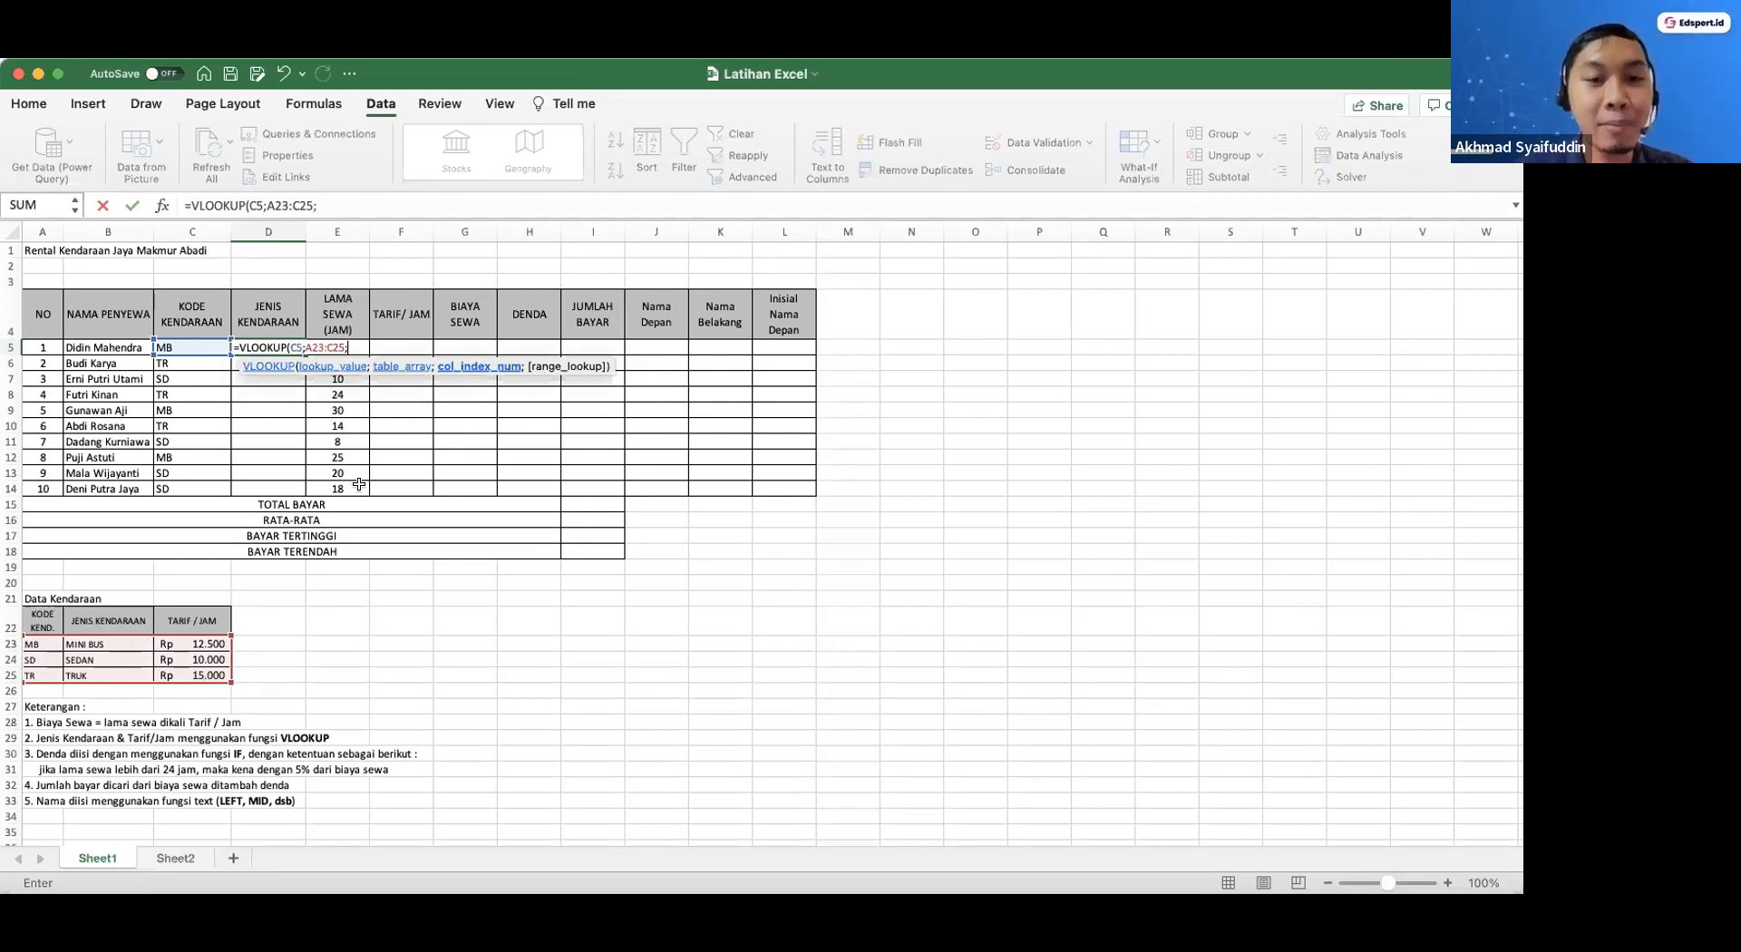
{"action": "type", "text": "2"}
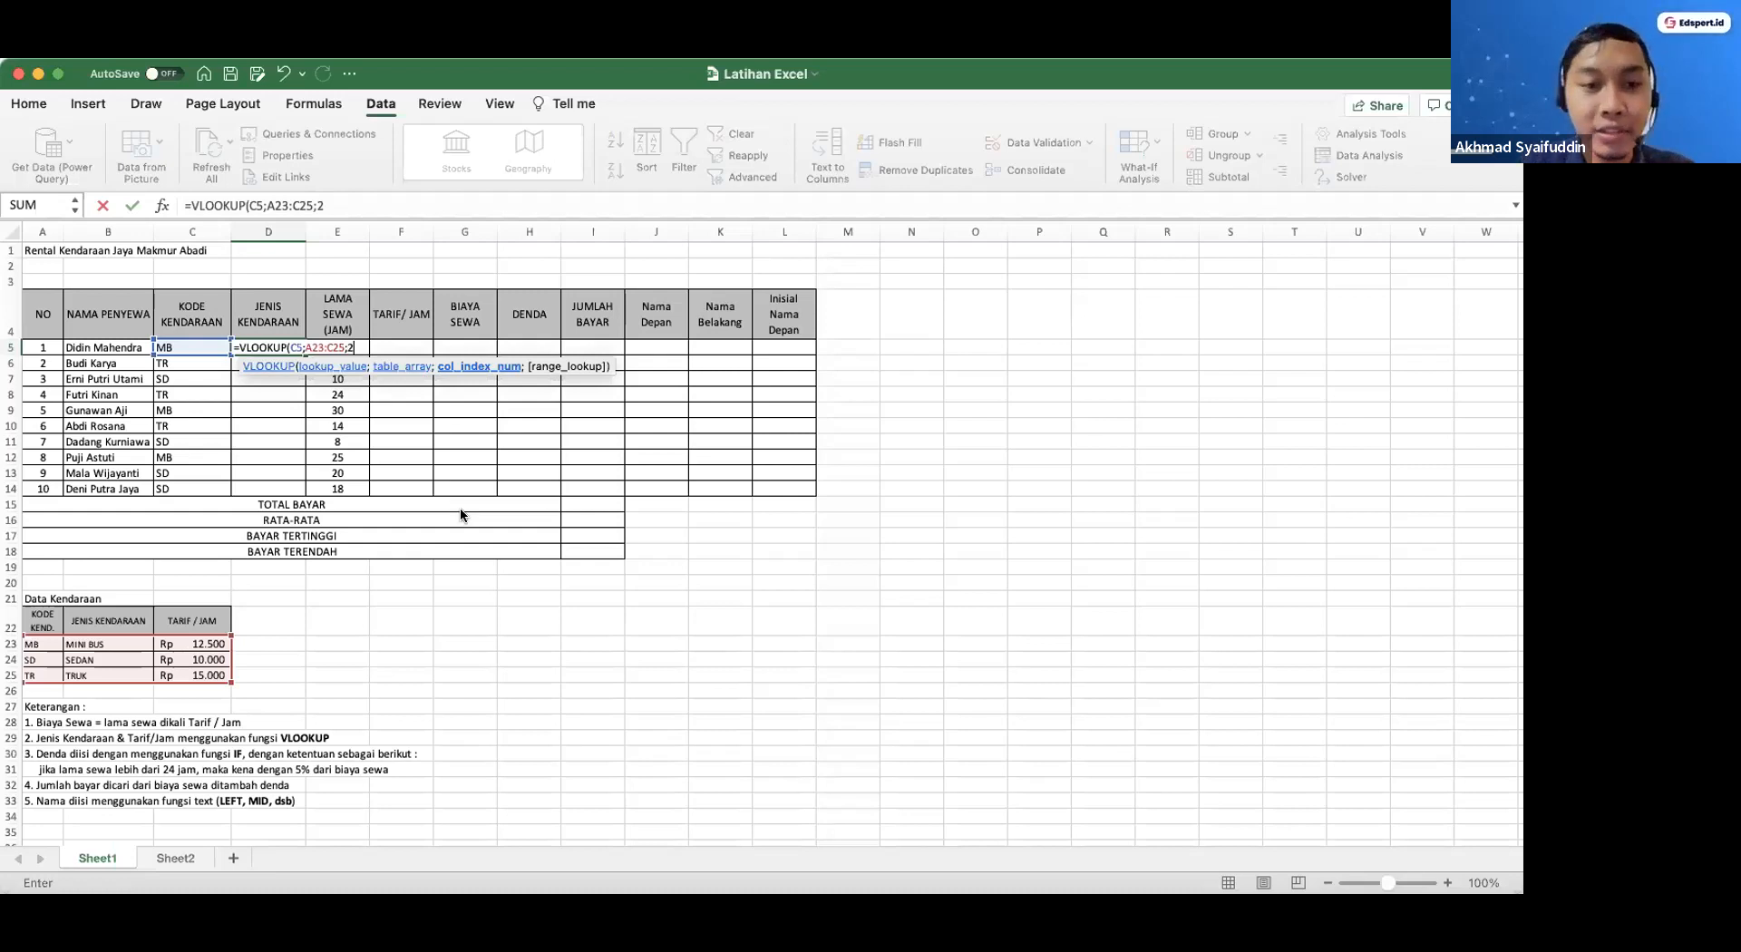
{"action": "type", "text": ")"}
{"action": "key", "text": "ctrl+Return"}
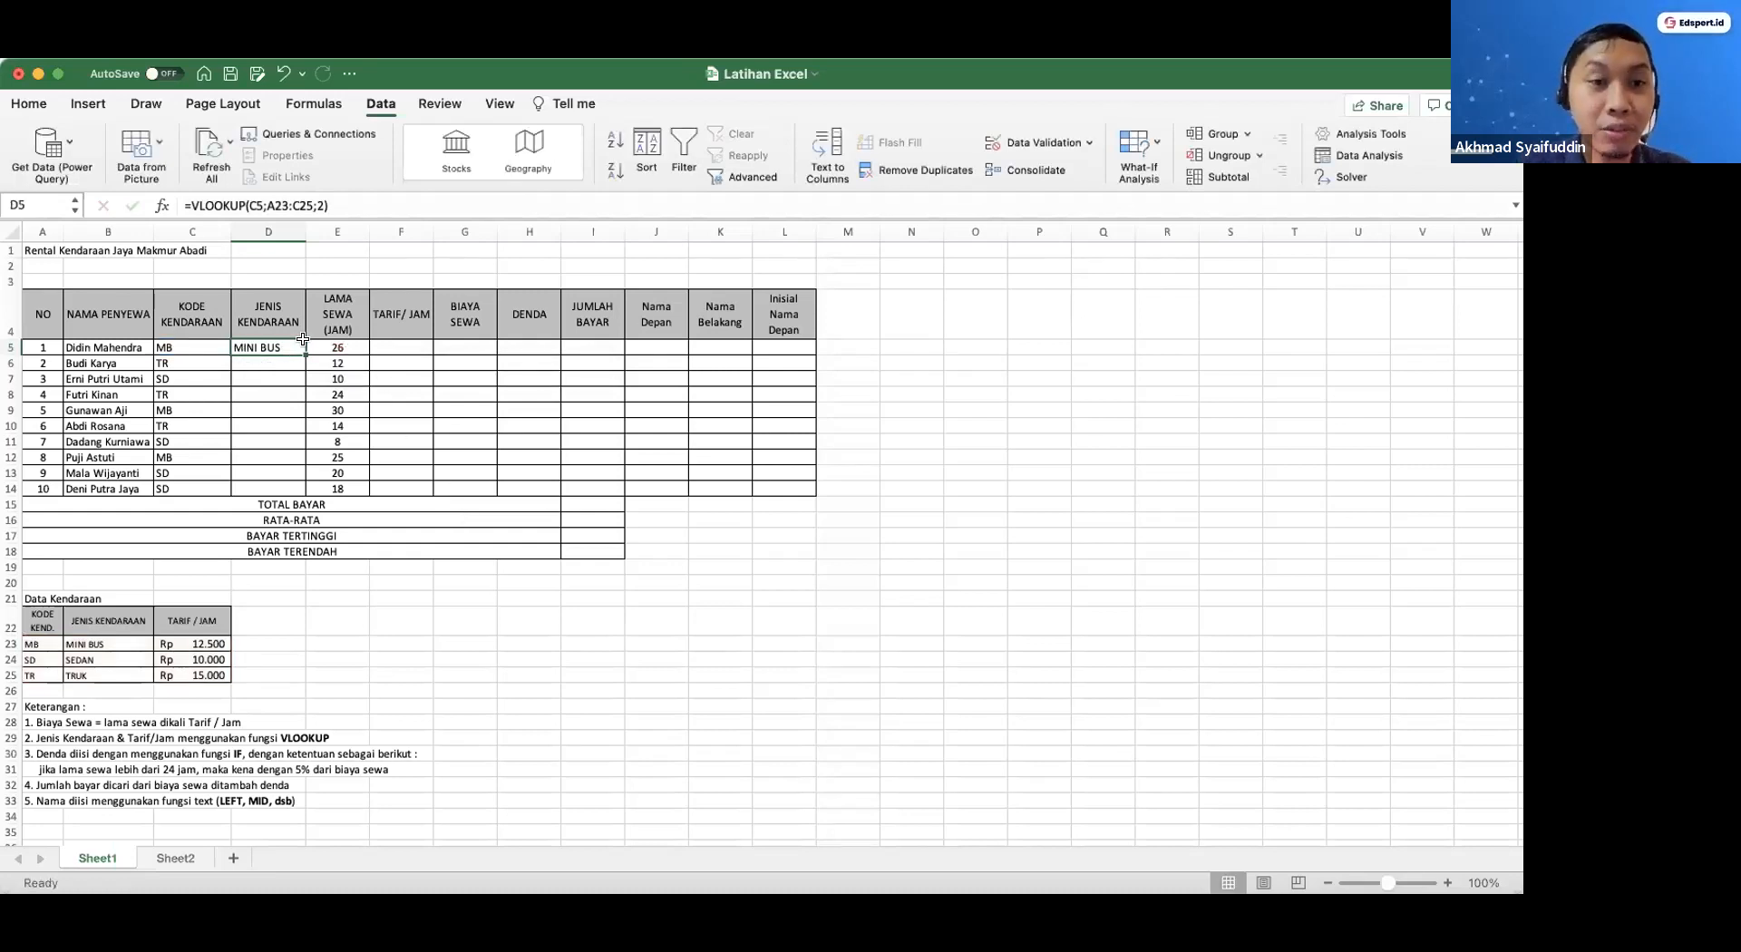
Enter =VLOOKUP(C5;A23:C25;3) in F5 to look up the first renter's Tarif/Jam from the vehicle code
{"action": "left_click", "coordinate": [408, 352]}
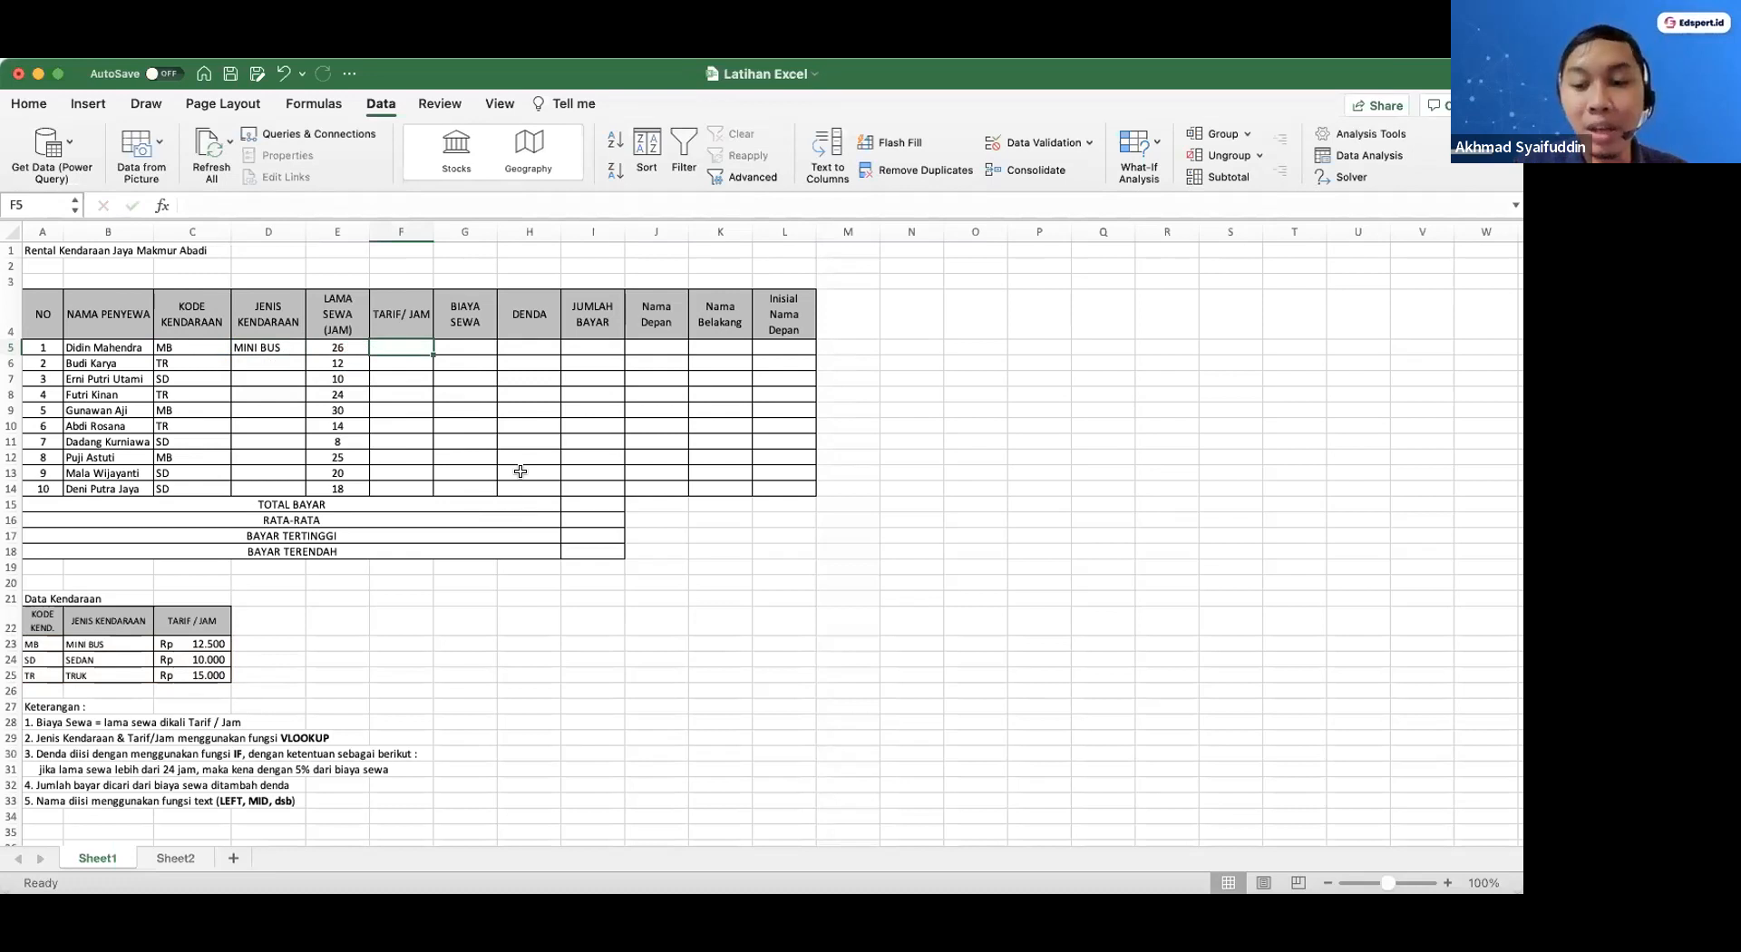
{"action": "type", "text": "="}
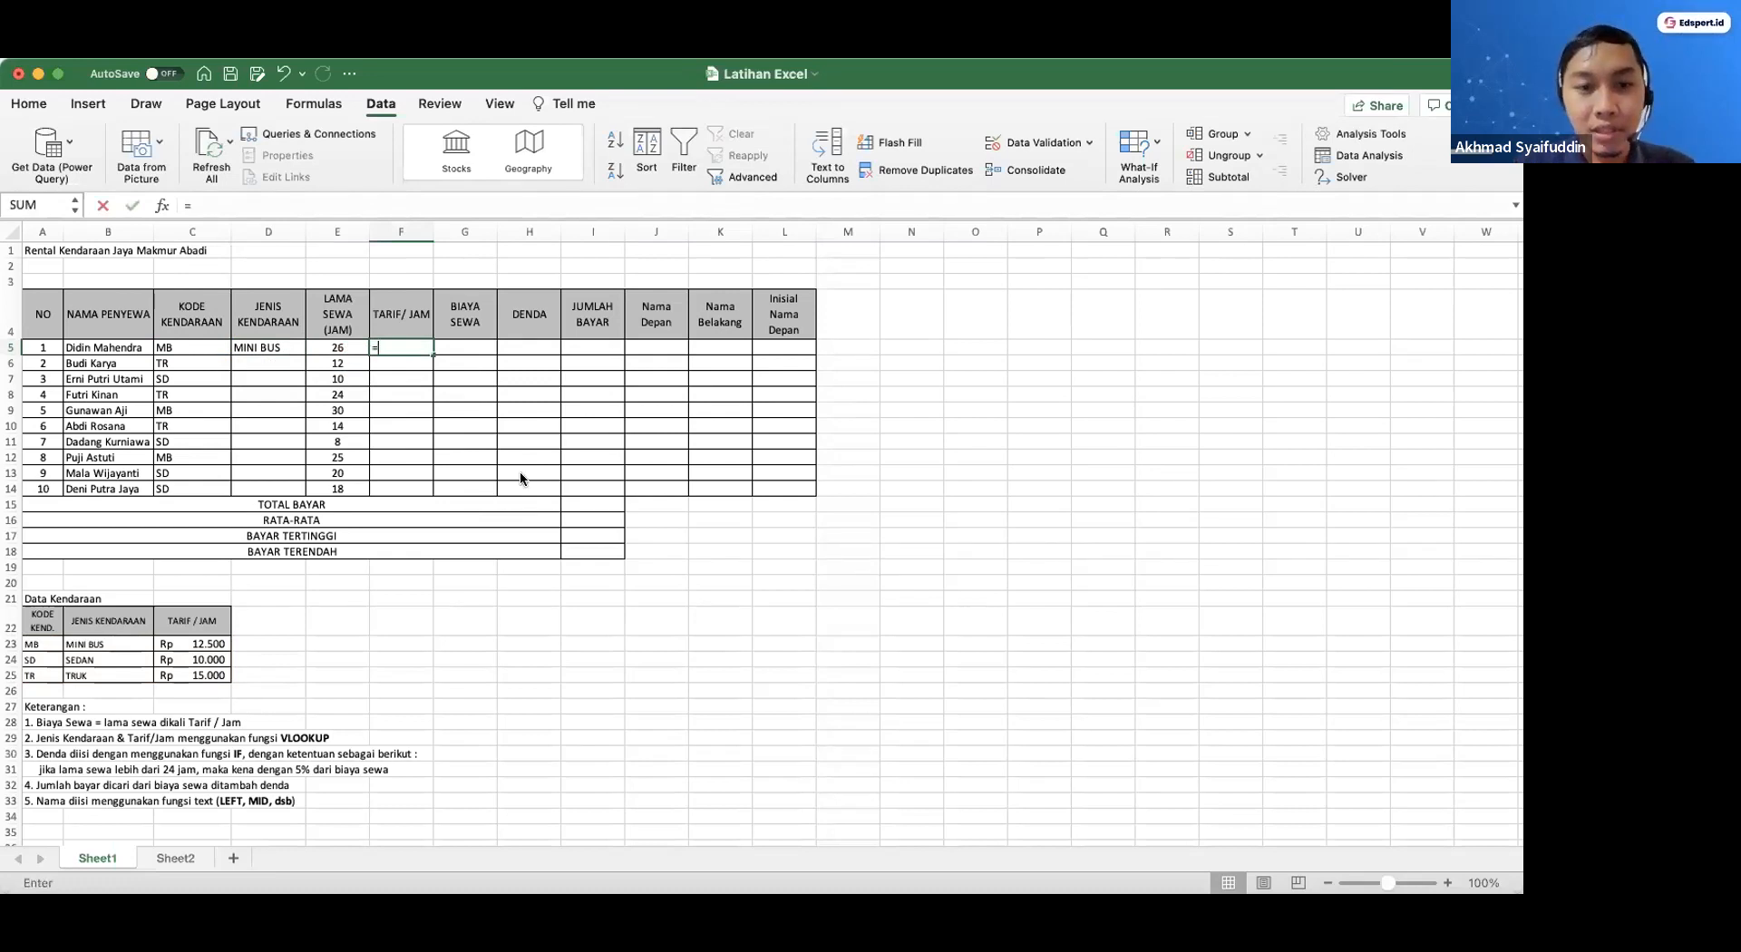
{"action": "type", "text": "vl"}
{"action": "key", "text": "Tab"}
{"action": "left_click", "coordinate": [187, 350]}
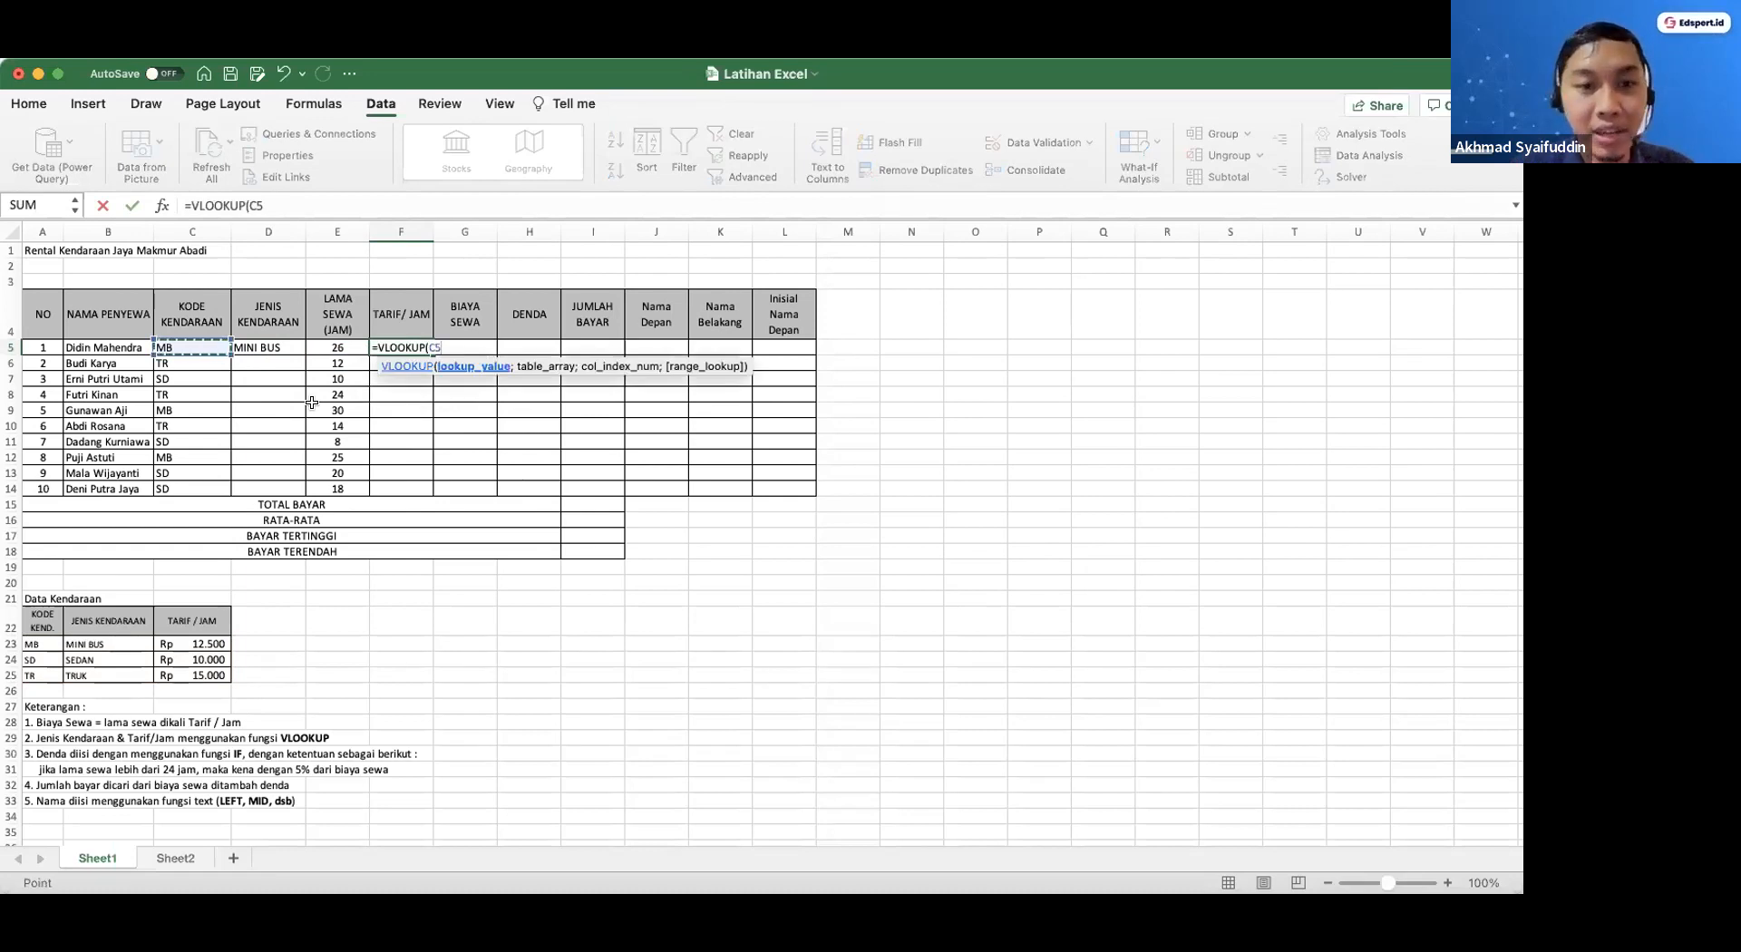
{"action": "type", "text": ";"}
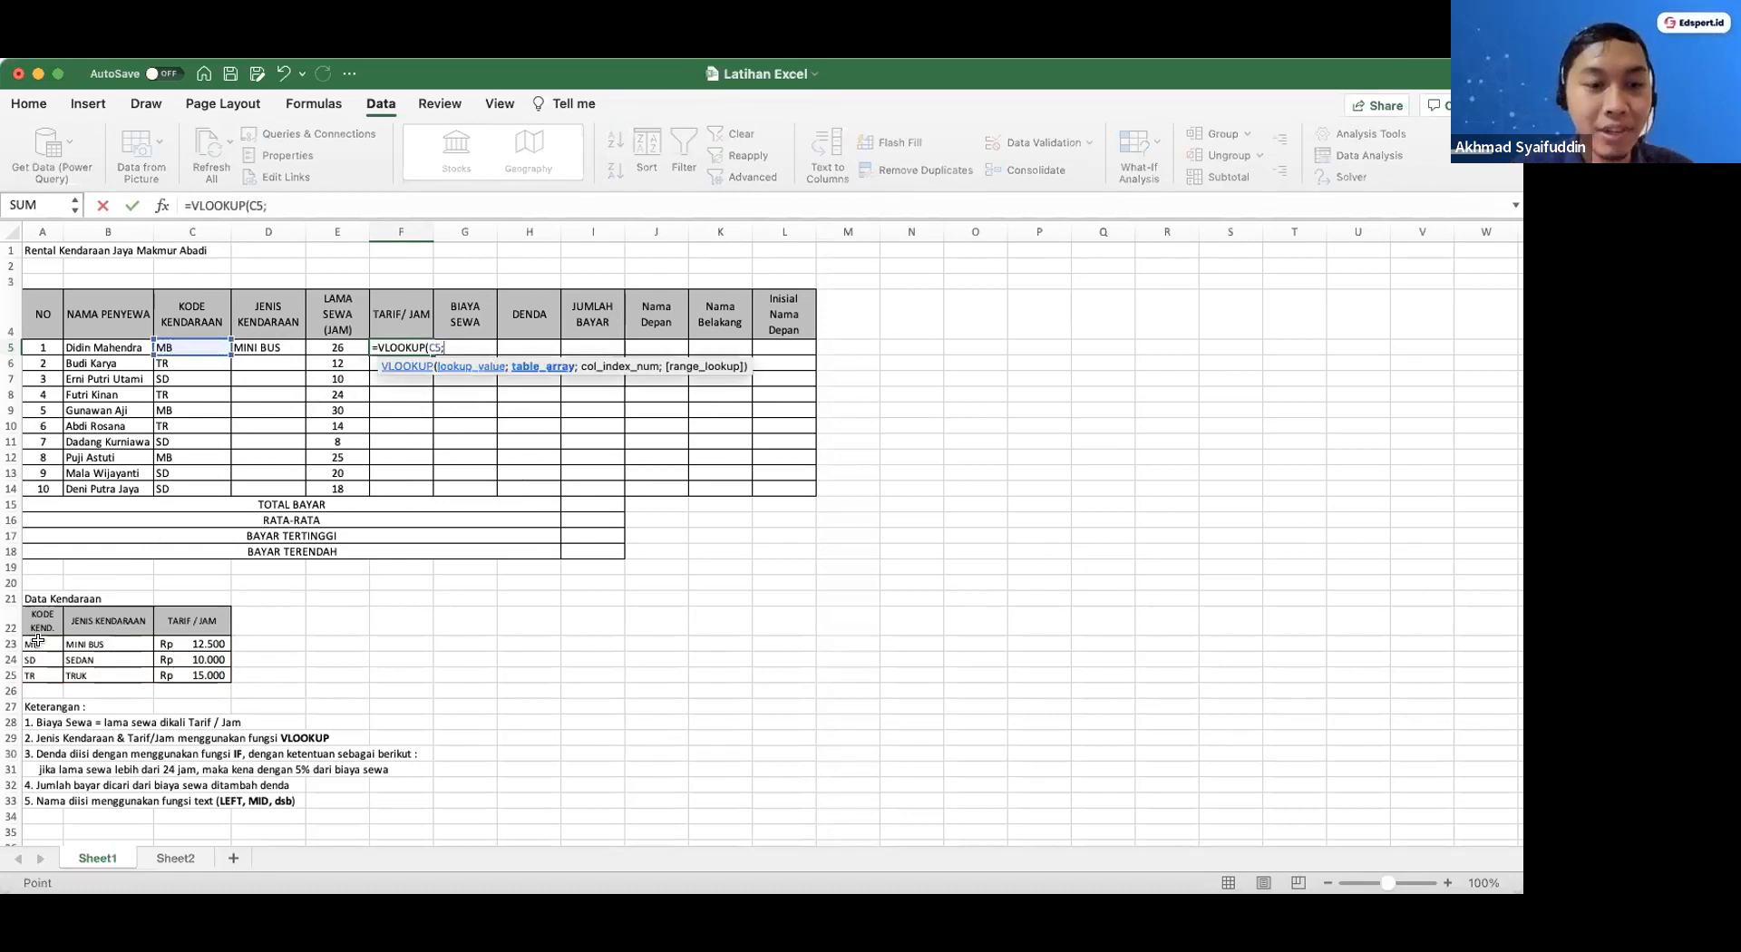
{"action": "left_click_drag", "start_coordinate": [37, 640], "coordinate": [190, 671]}
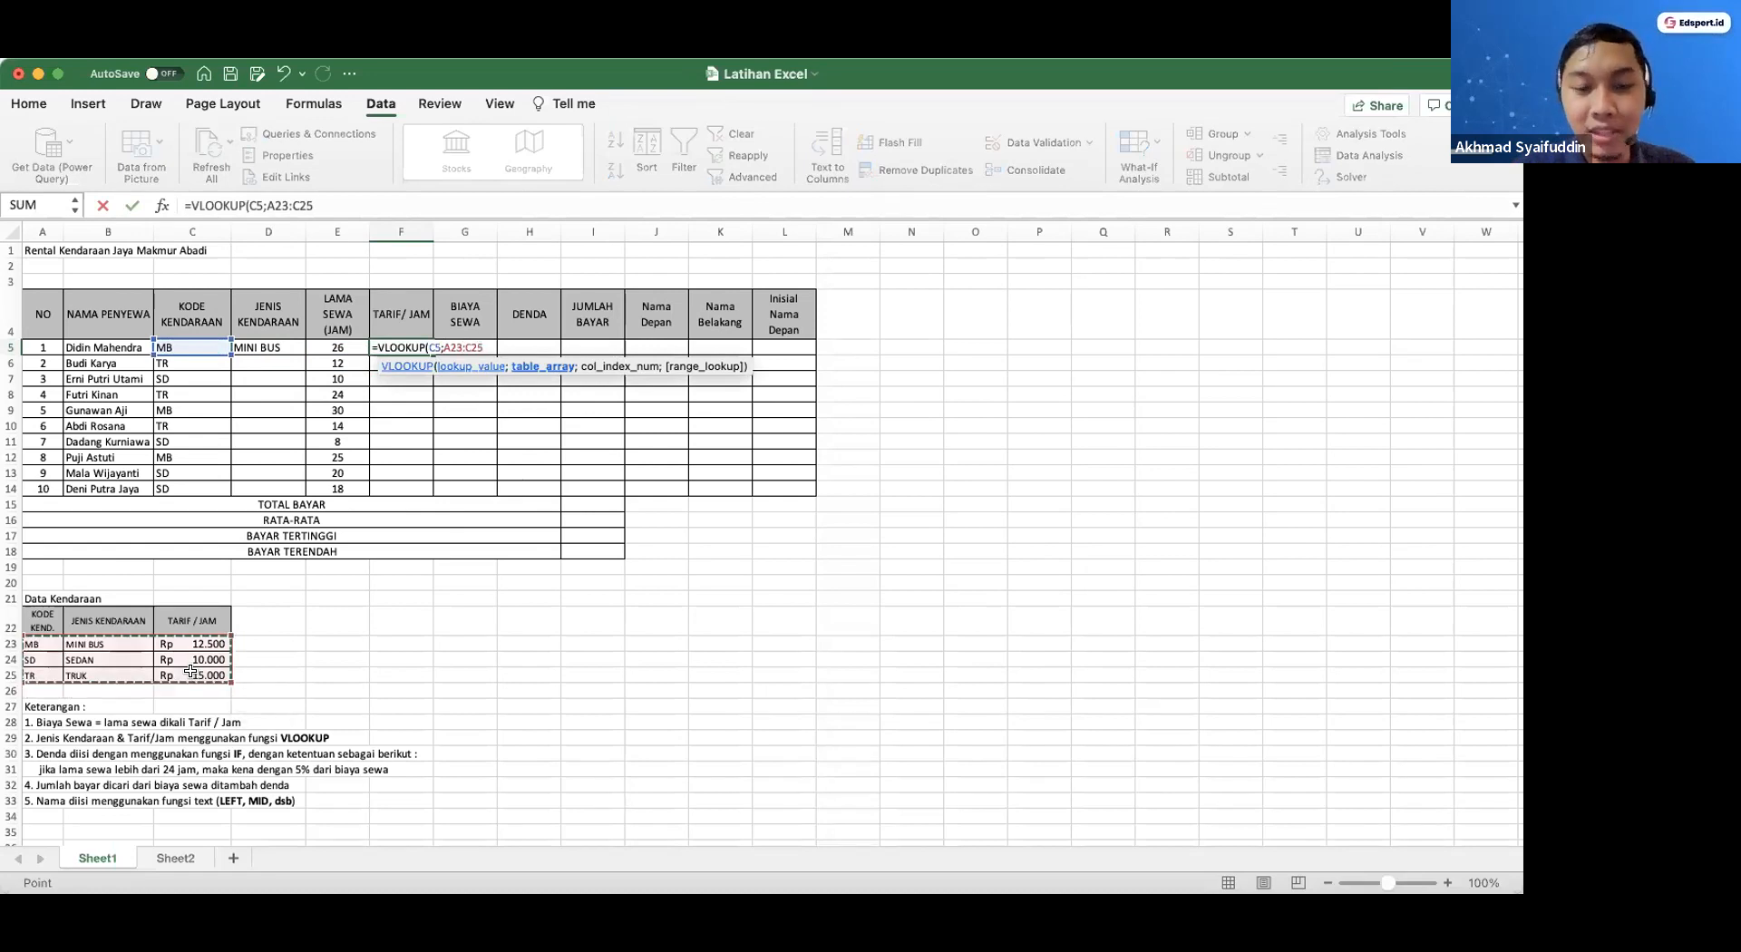
{"action": "type", "text": ";"}
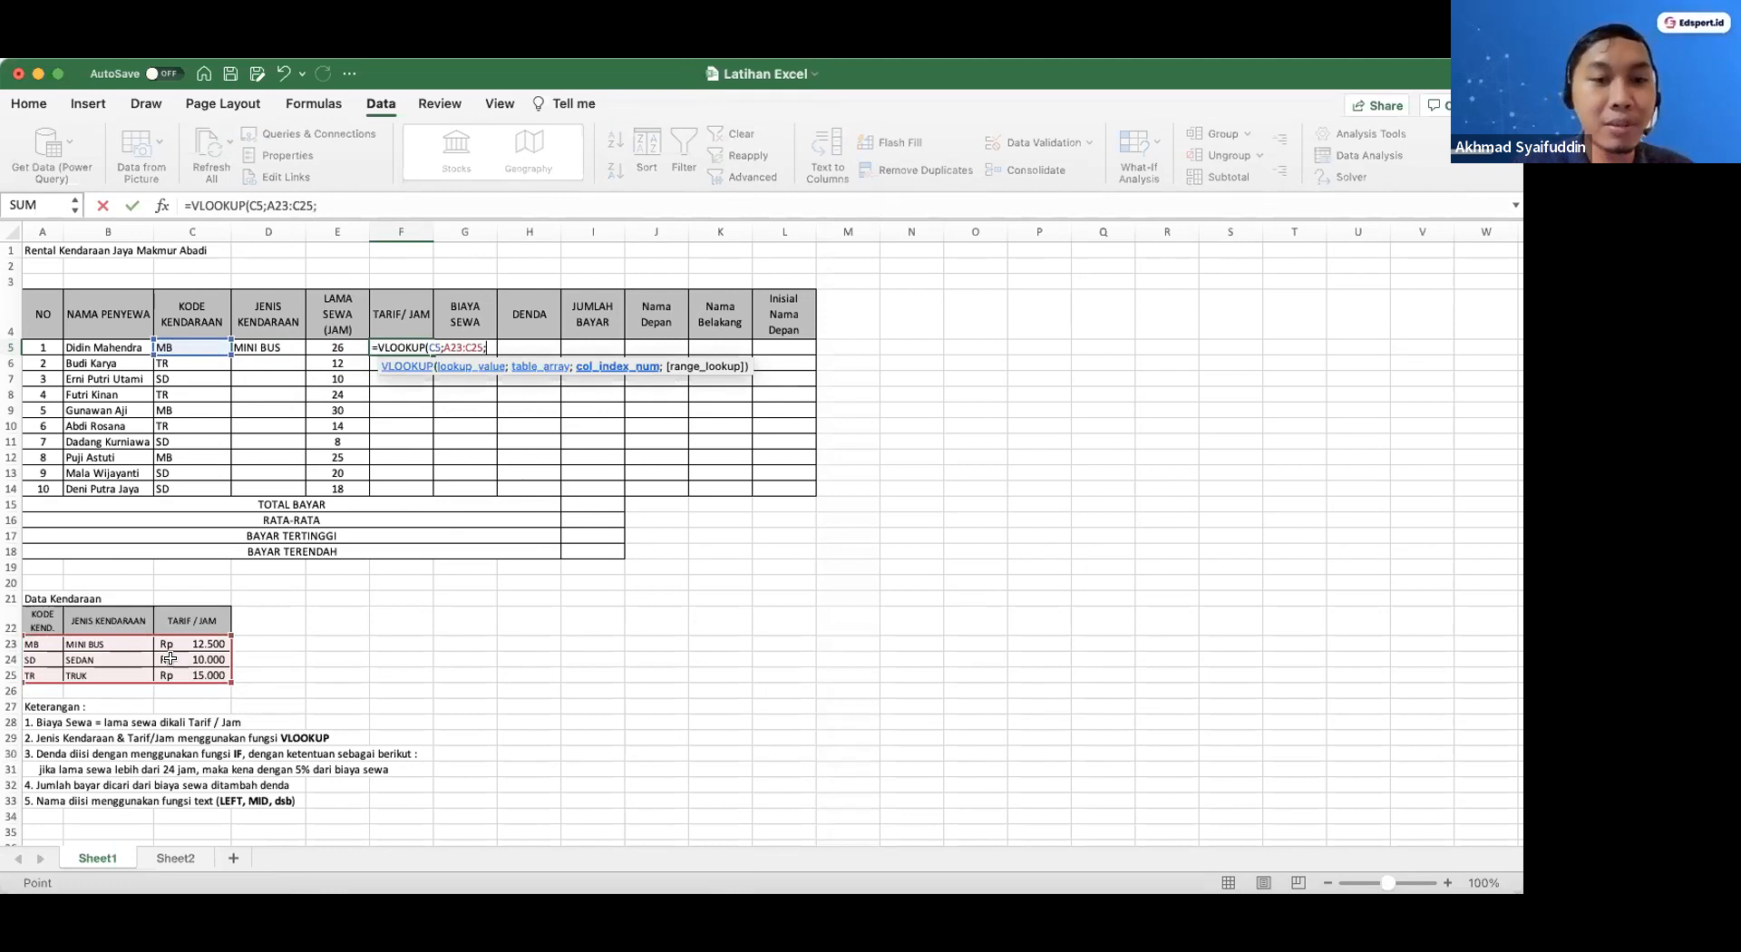
{"action": "type", "text": "3"}
{"action": "key", "text": "Return"}
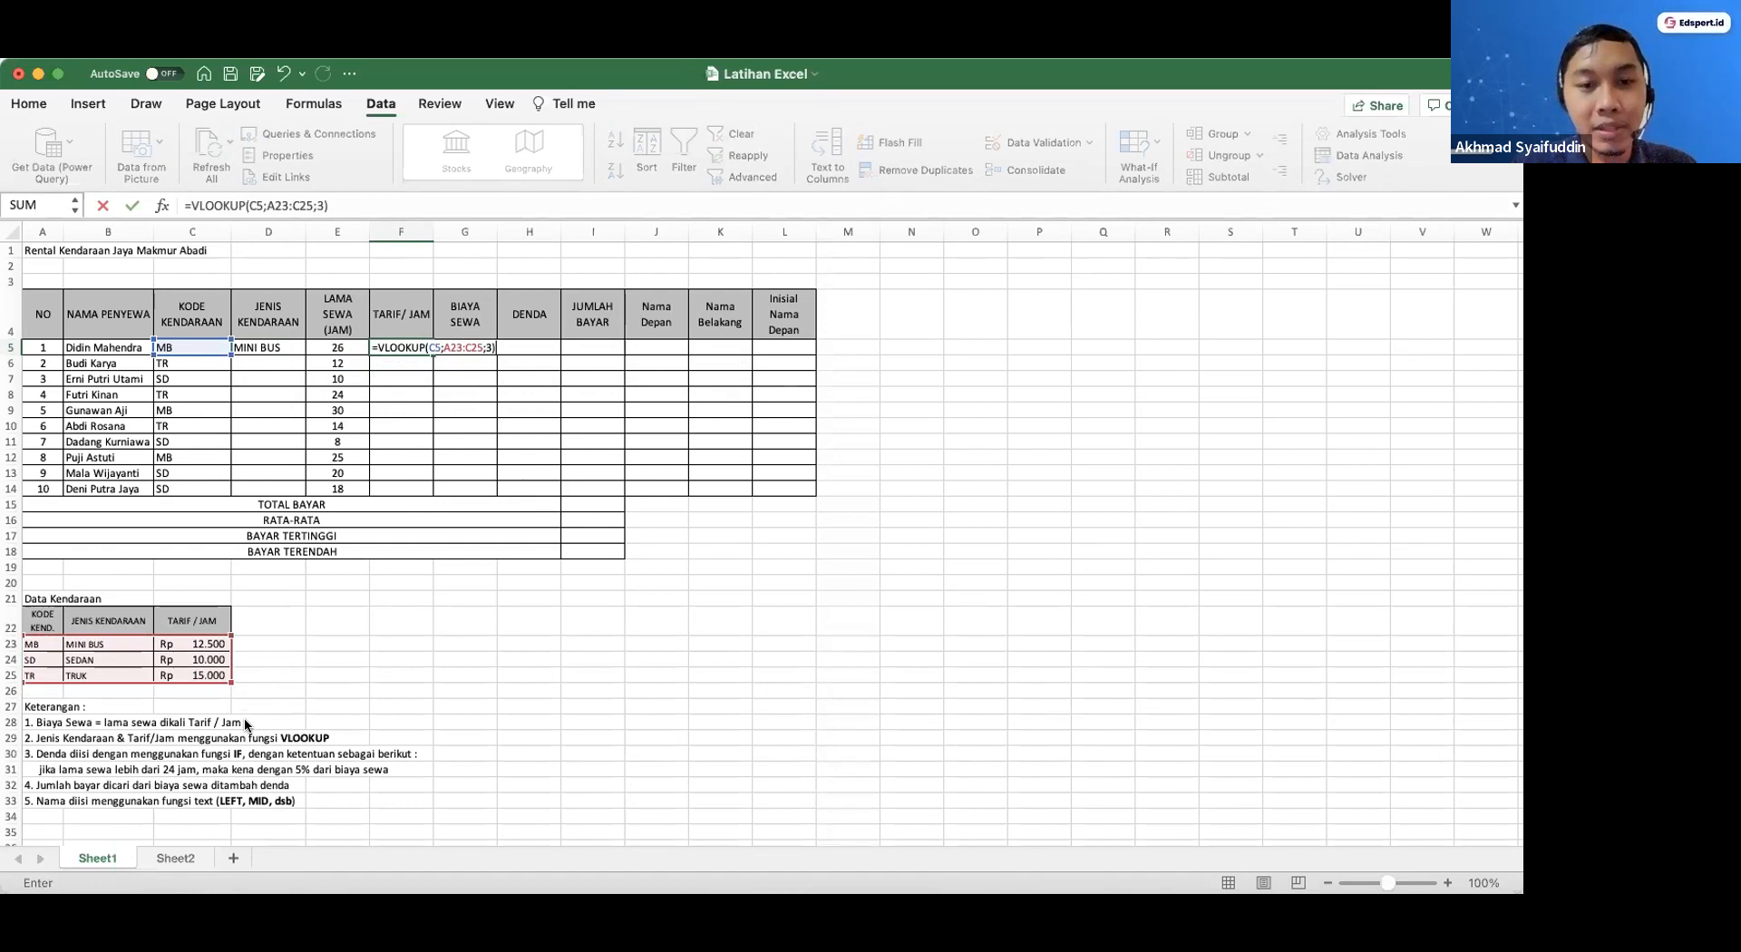
Calculate the first renter's Biaya Sewa in G5 by multiplying the Lama Sewa in E5 by the Tarif/Jam in F5
{"action": "key", "text": "Right"}
{"action": "key", "text": "Up"}
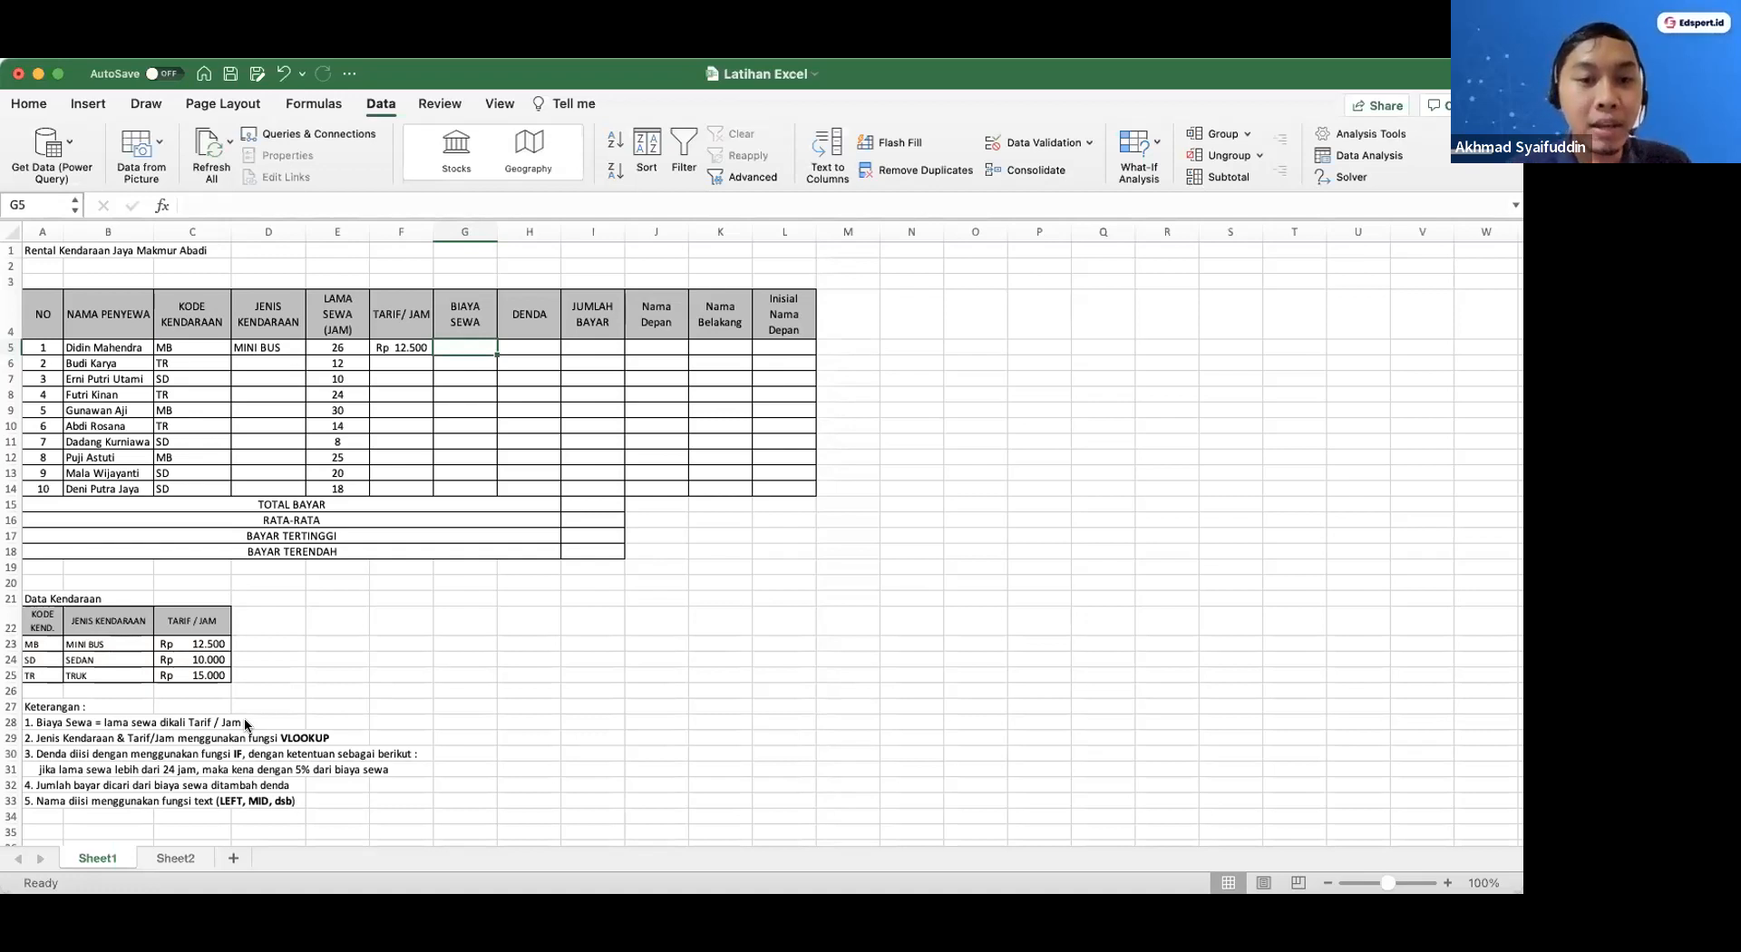
{"action": "type", "text": "="}
{"action": "left_click", "coordinate": [352, 348]}
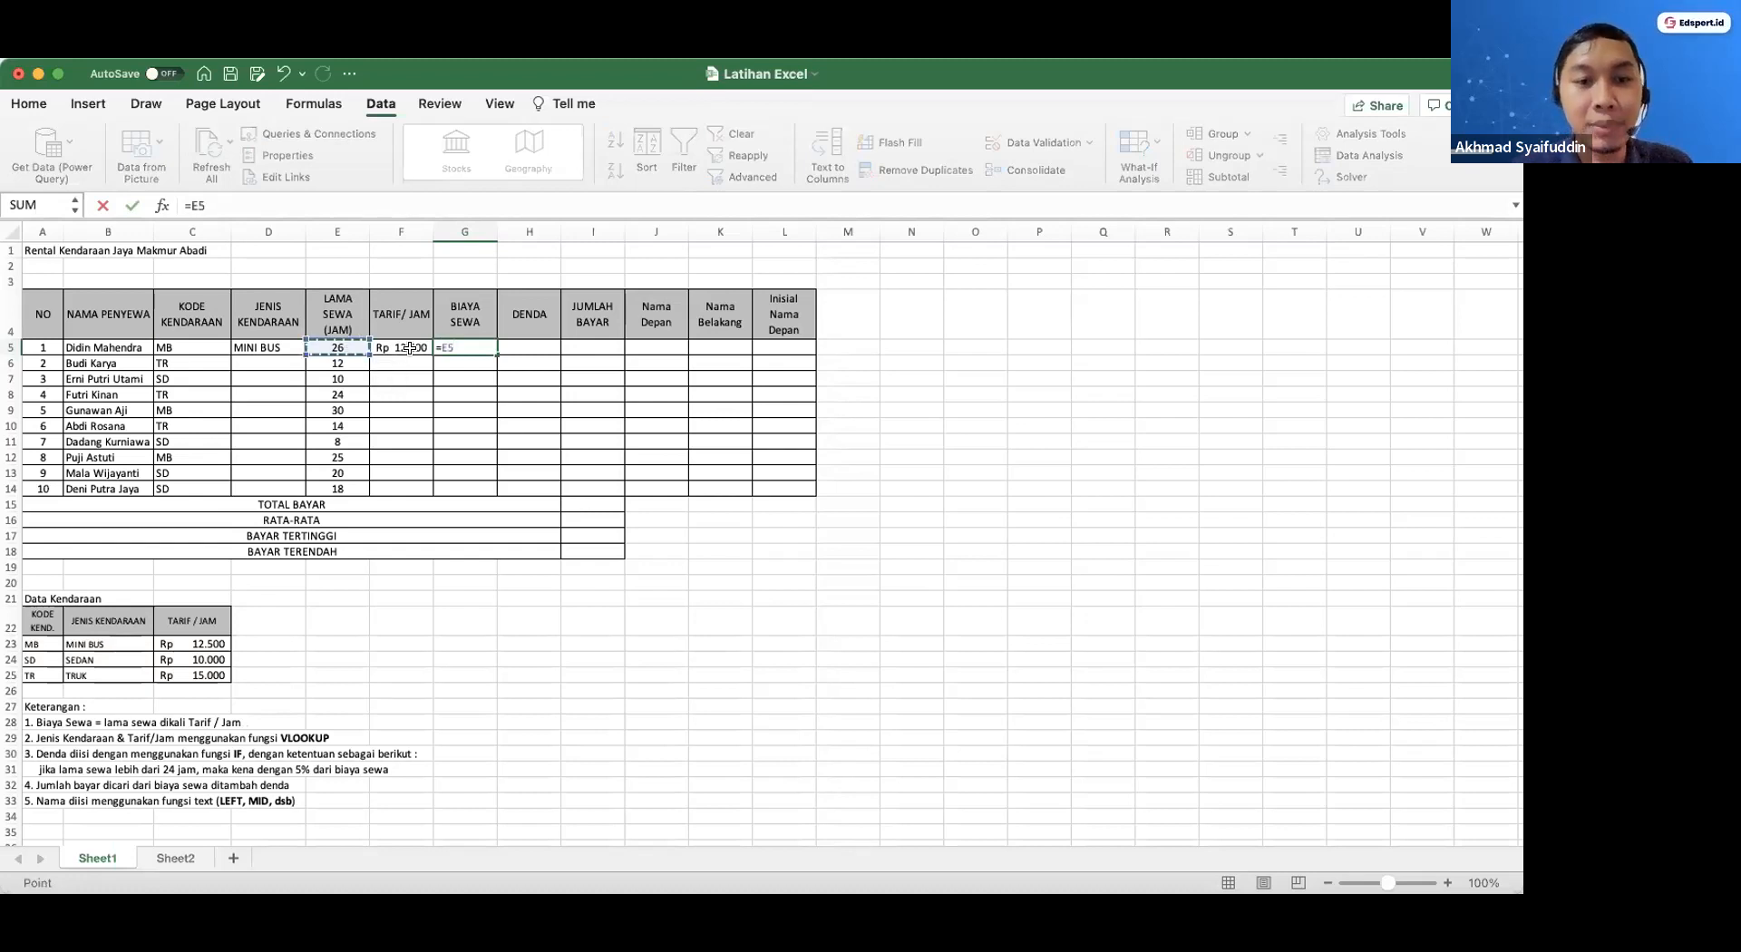
{"action": "type", "text": "*"}
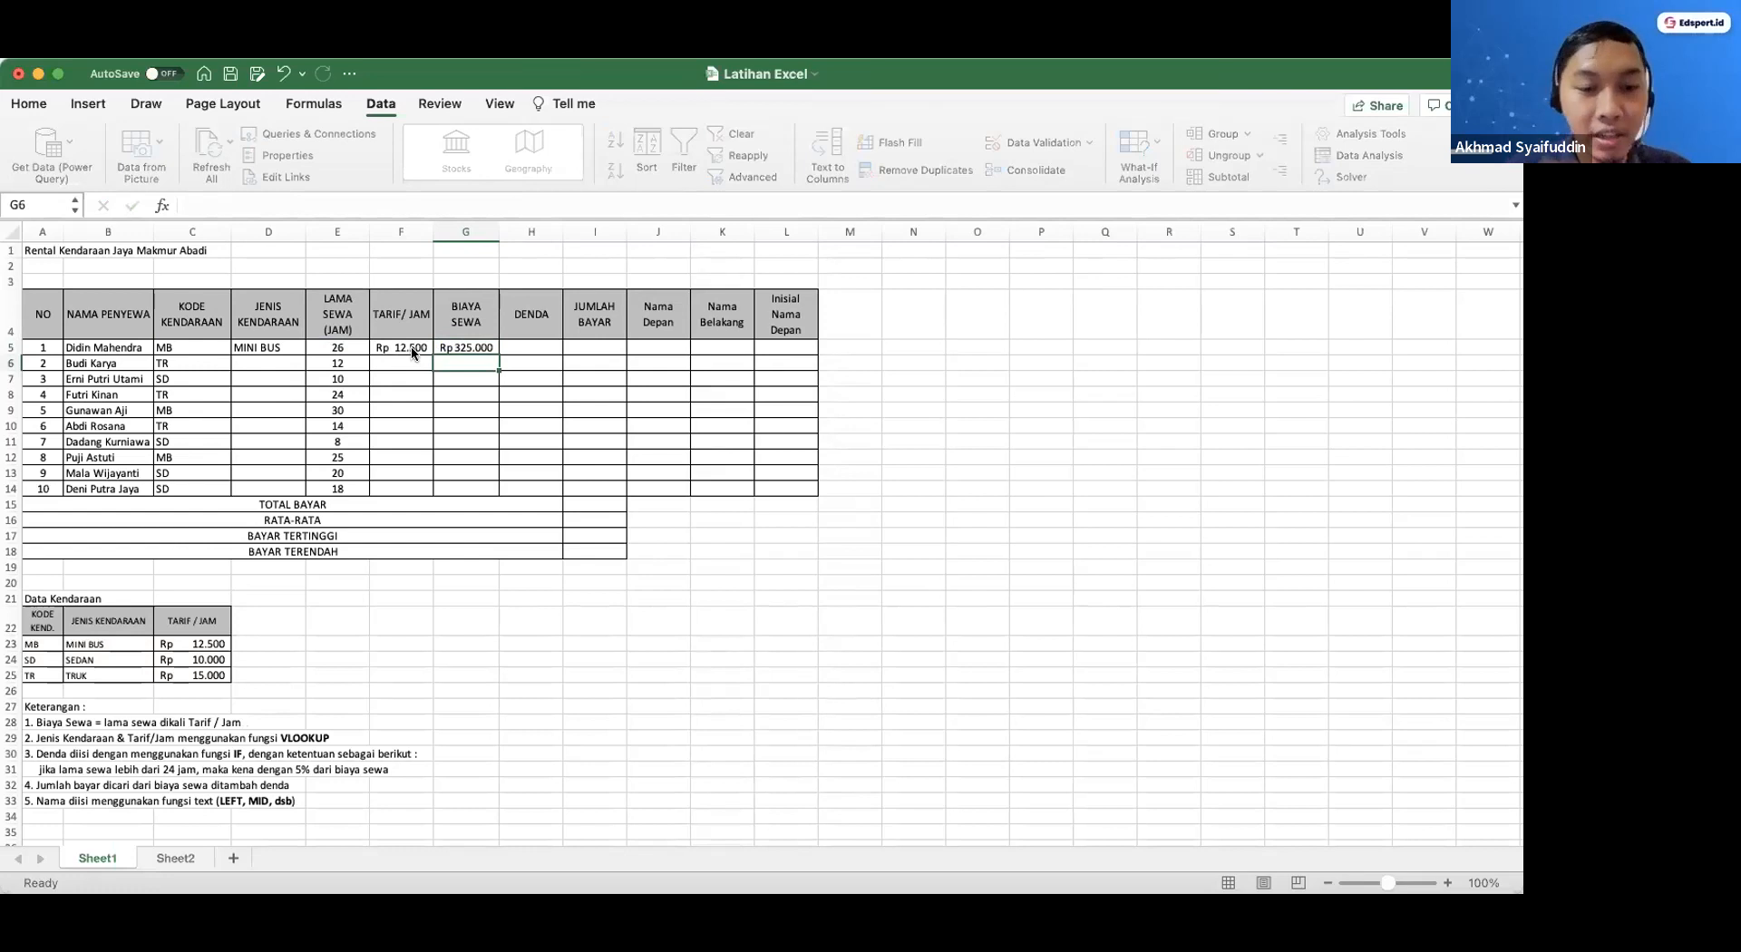
Enter =IF(E5>24;5%*G5;0) in H5 to calculate the first renter's Denda from the Lama Sewa and Biaya Sewa
{"action": "key", "text": "Up"}
{"action": "key", "text": "Right"}
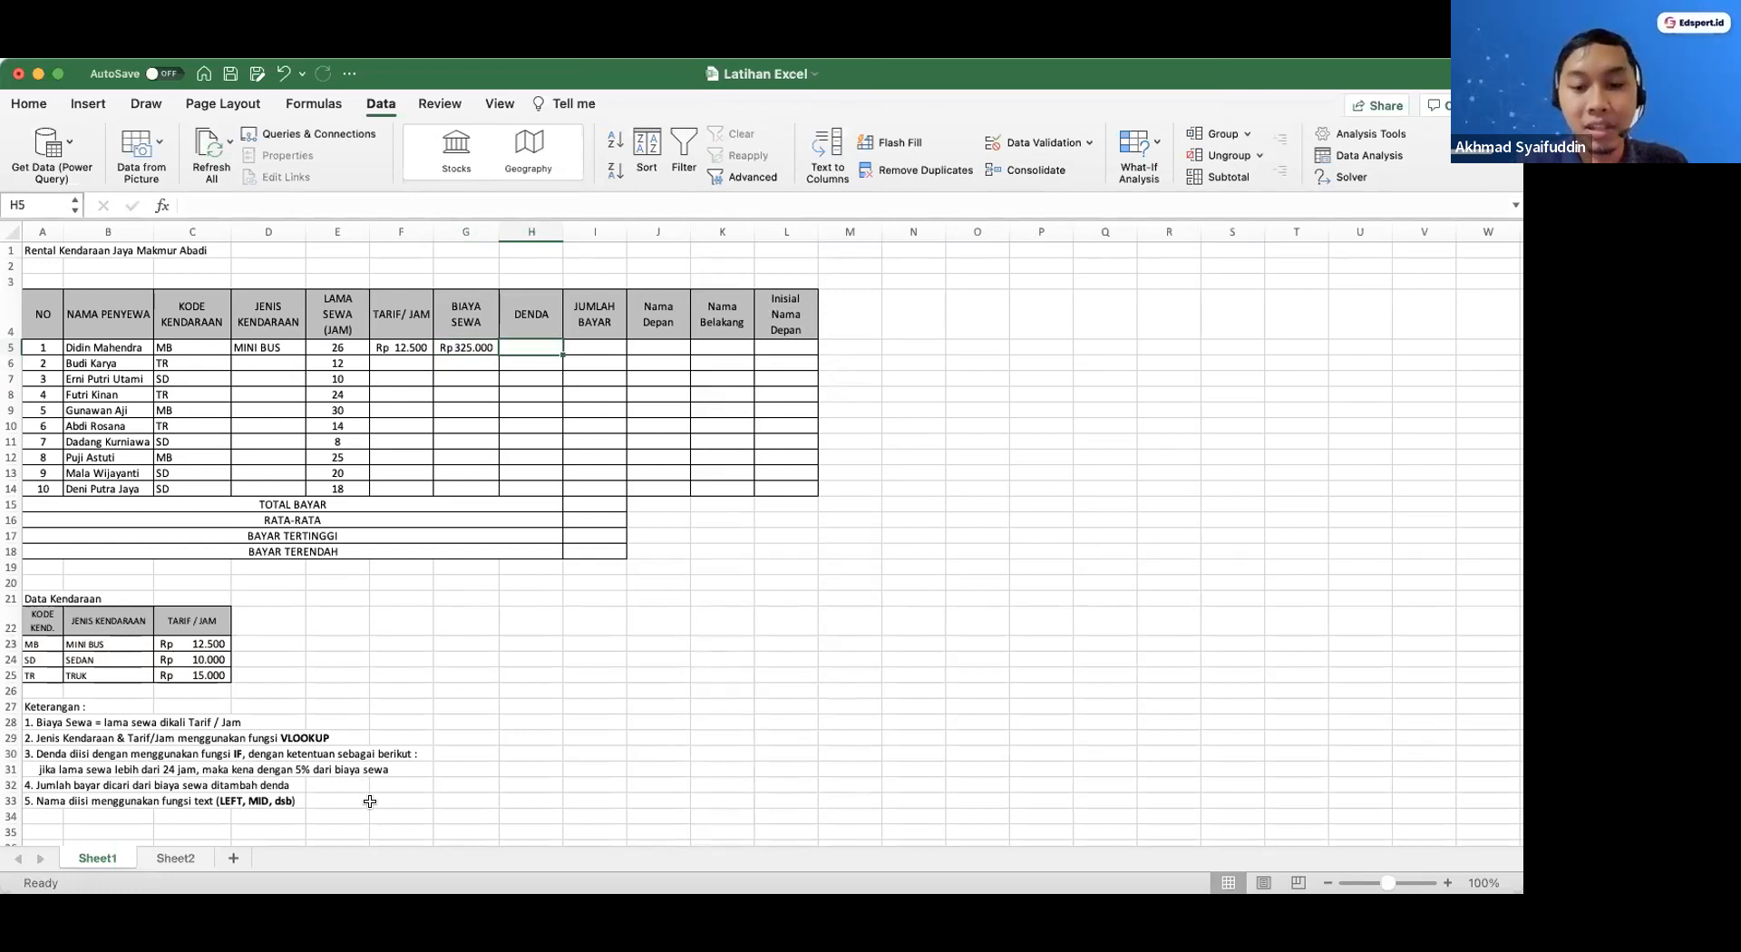
{"action": "type", "text": "=IF("}
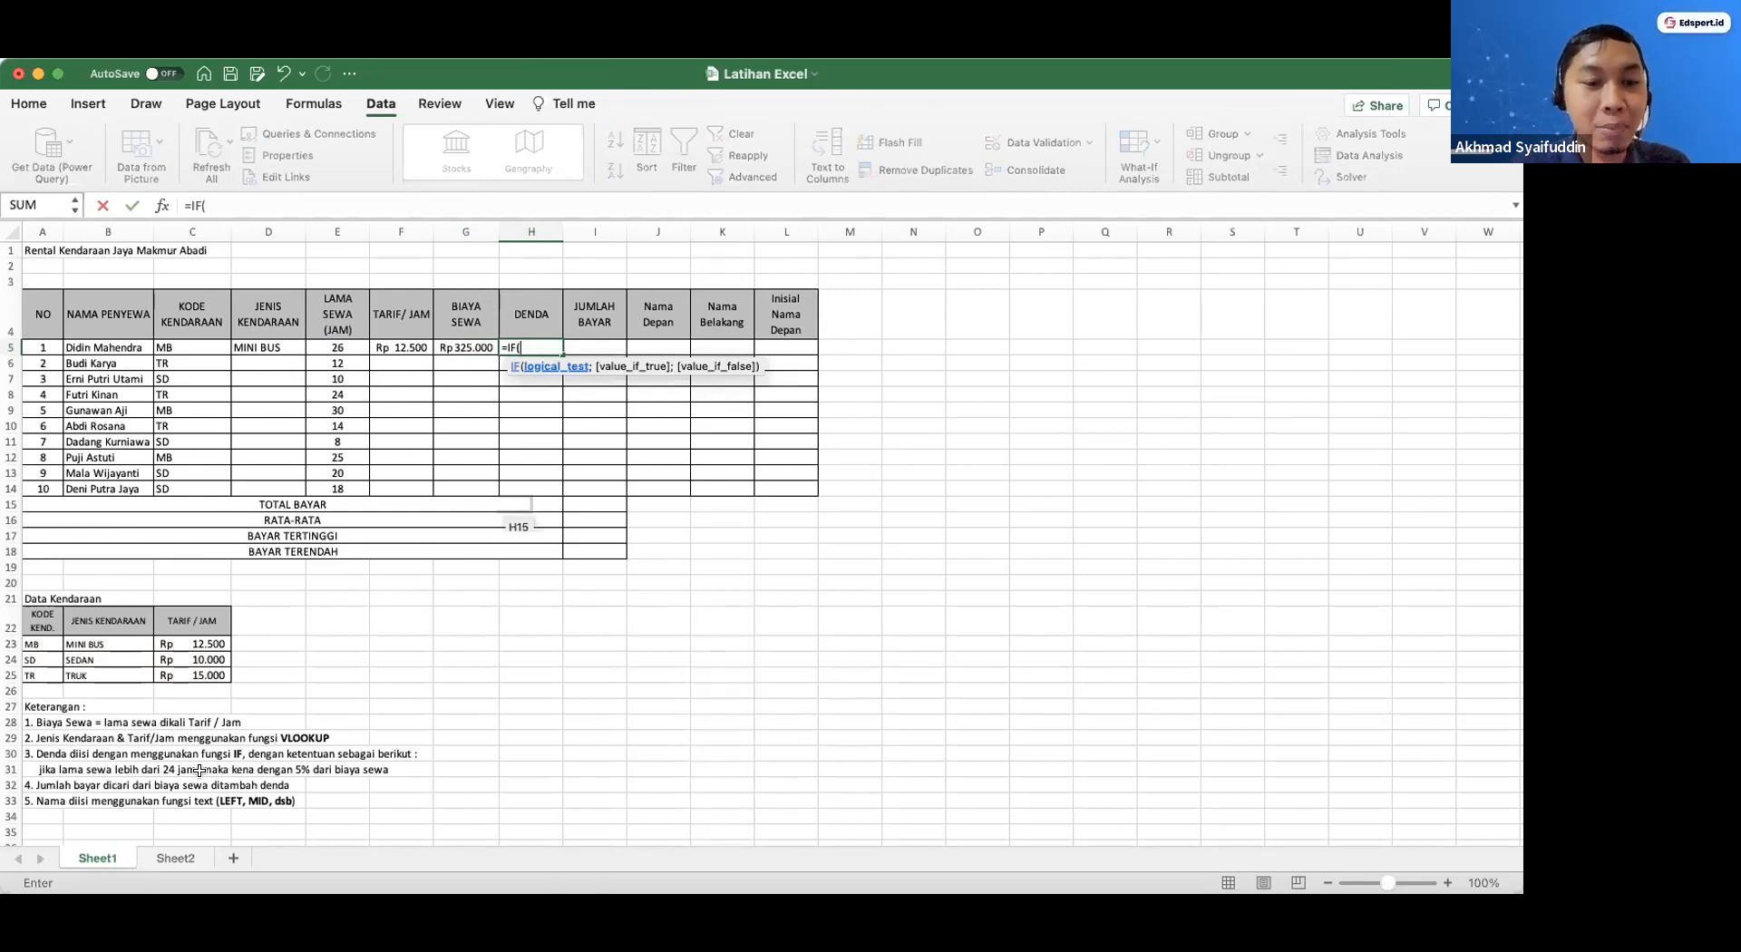
{"action": "left_click", "coordinate": [340, 349]}
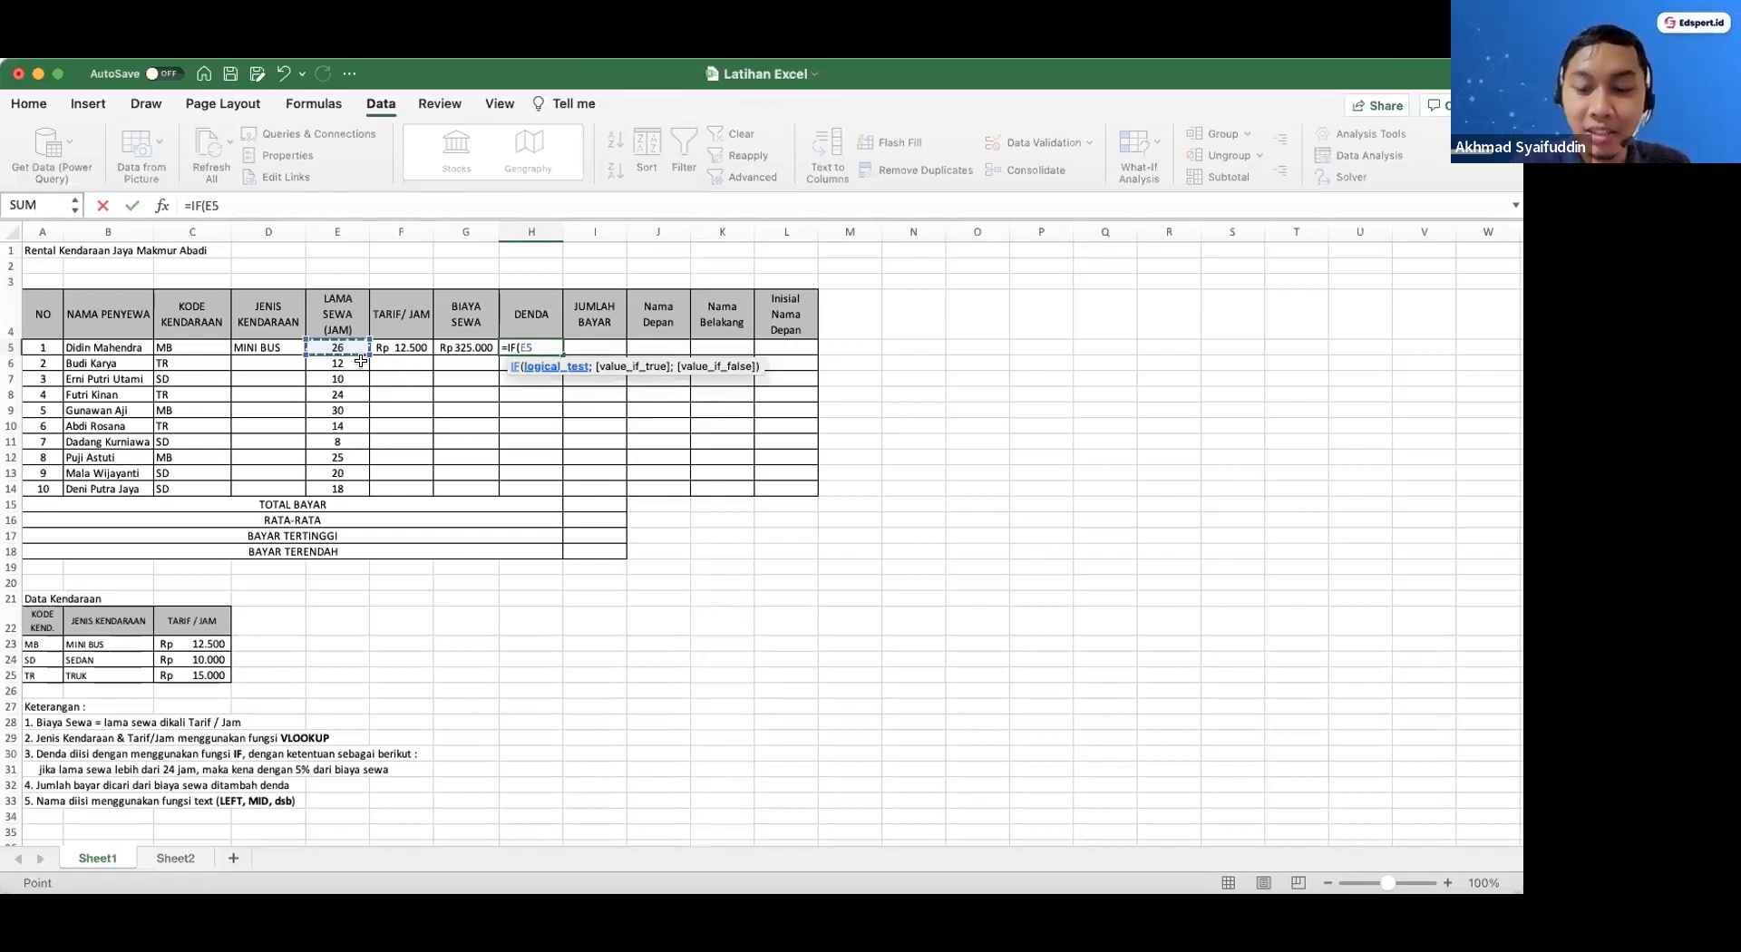
{"action": "type", "text": ">"}
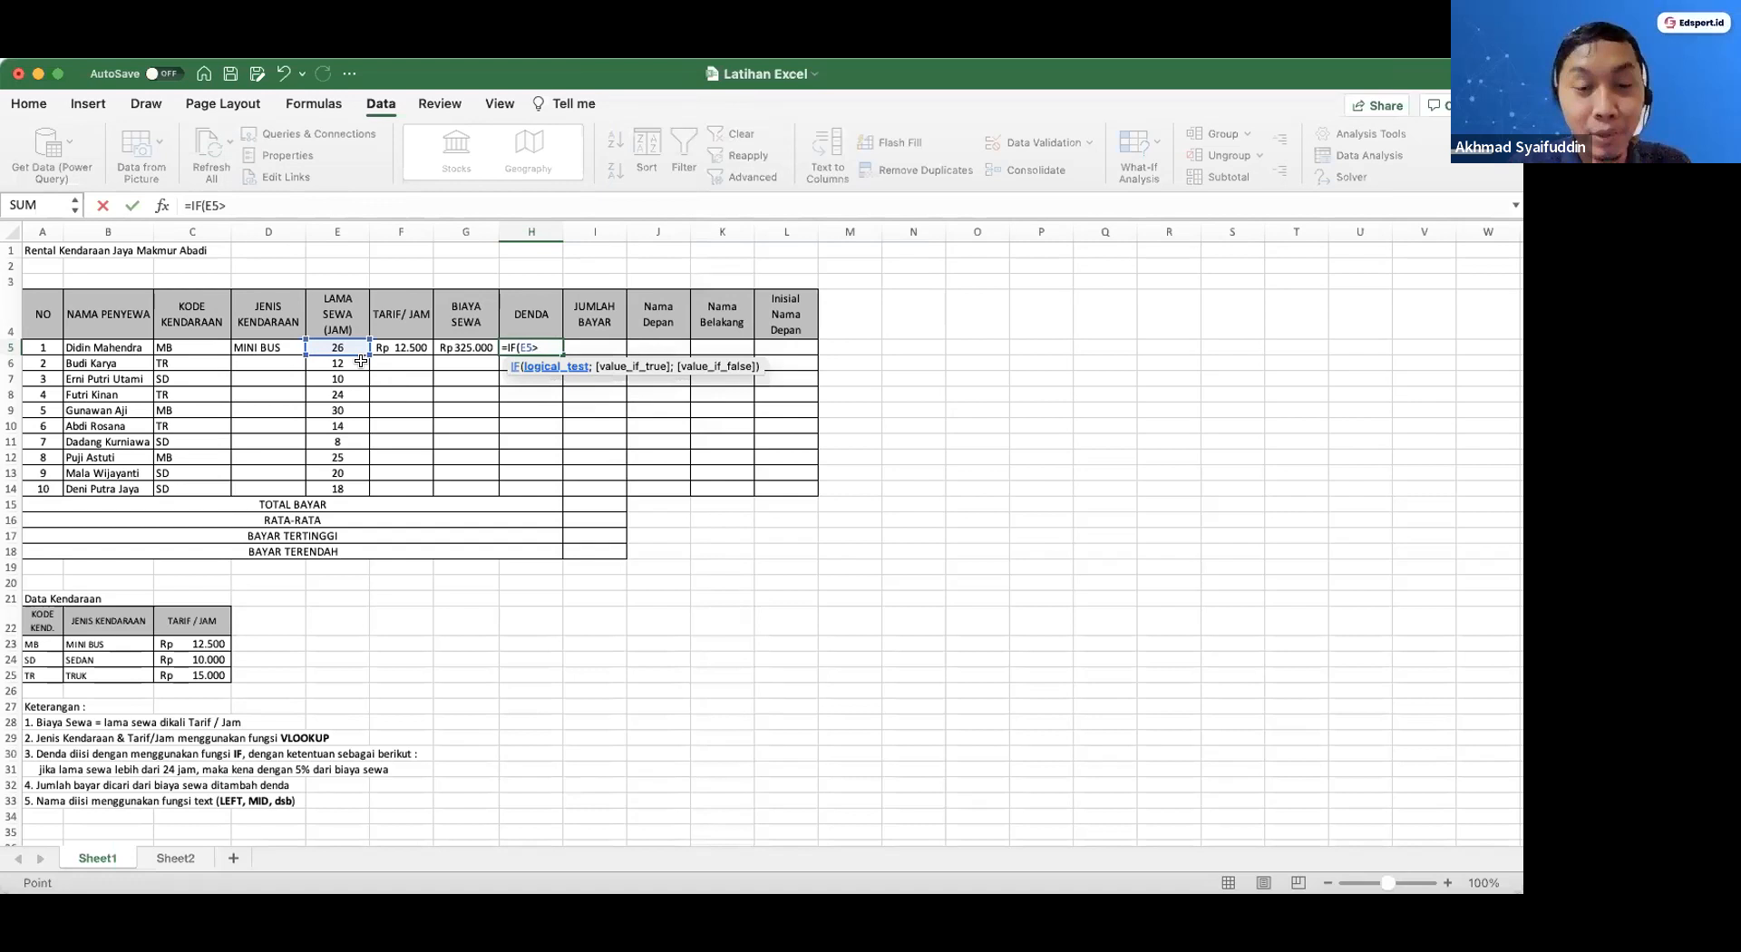
{"action": "type", "text": "24;"}
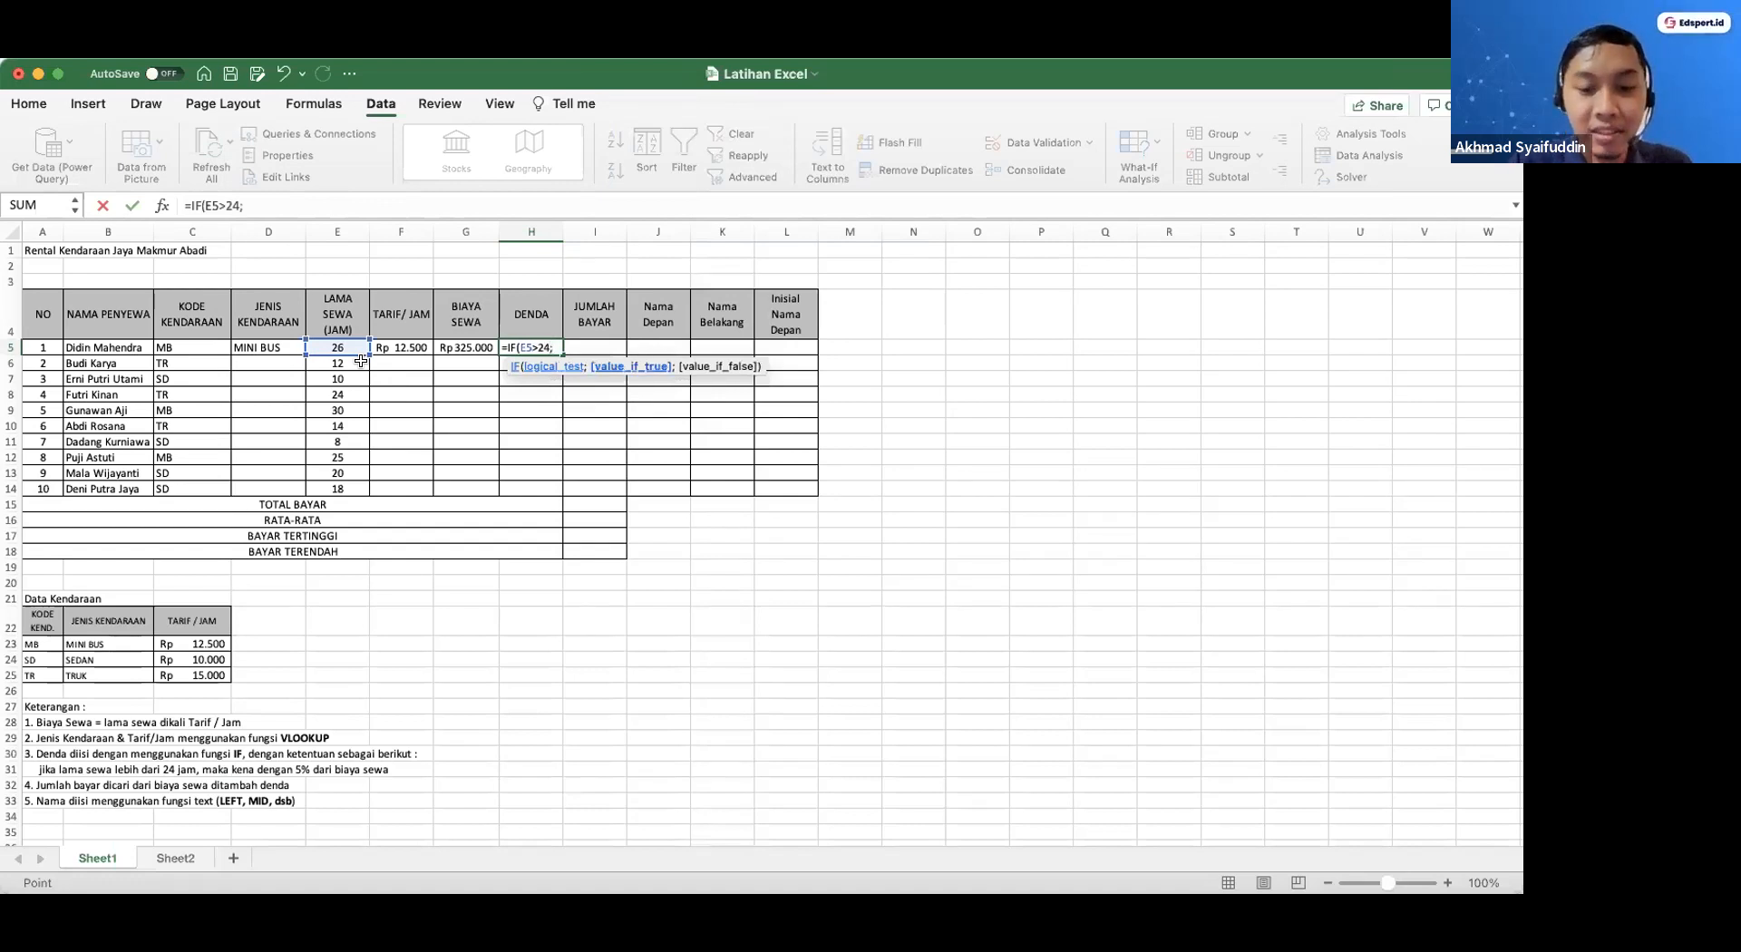
{"action": "type", "text": "5%*"}
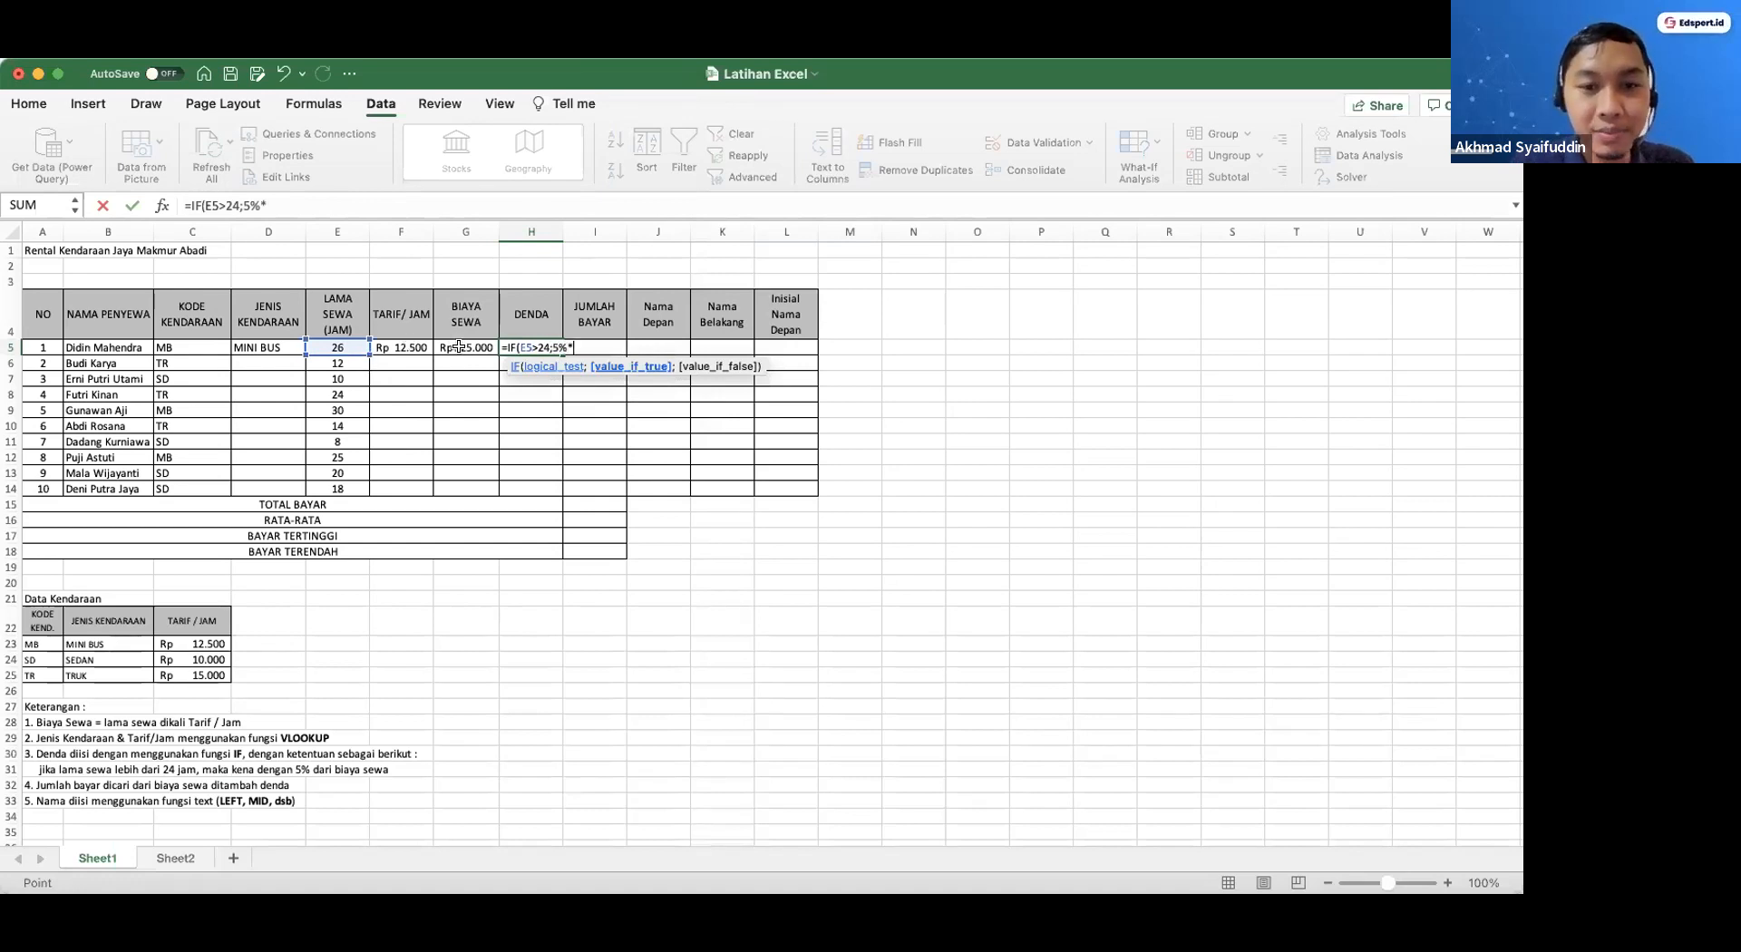
{"action": "left_click", "coordinate": [459, 347]}
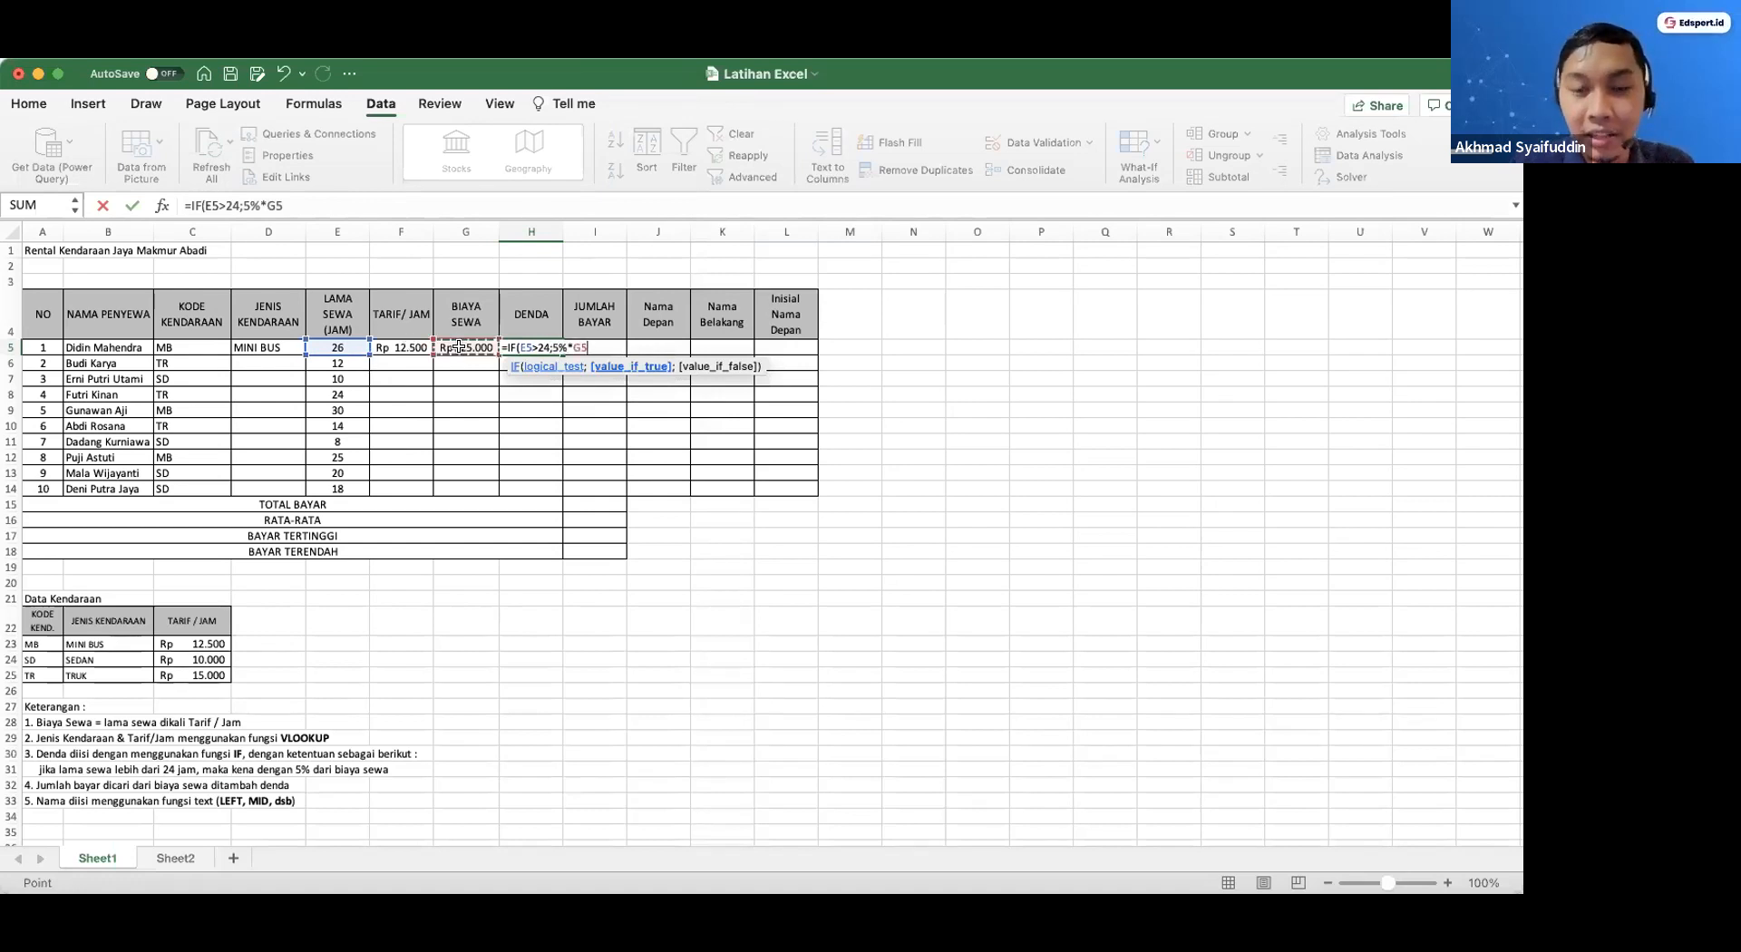
{"action": "type", "text": ";"}
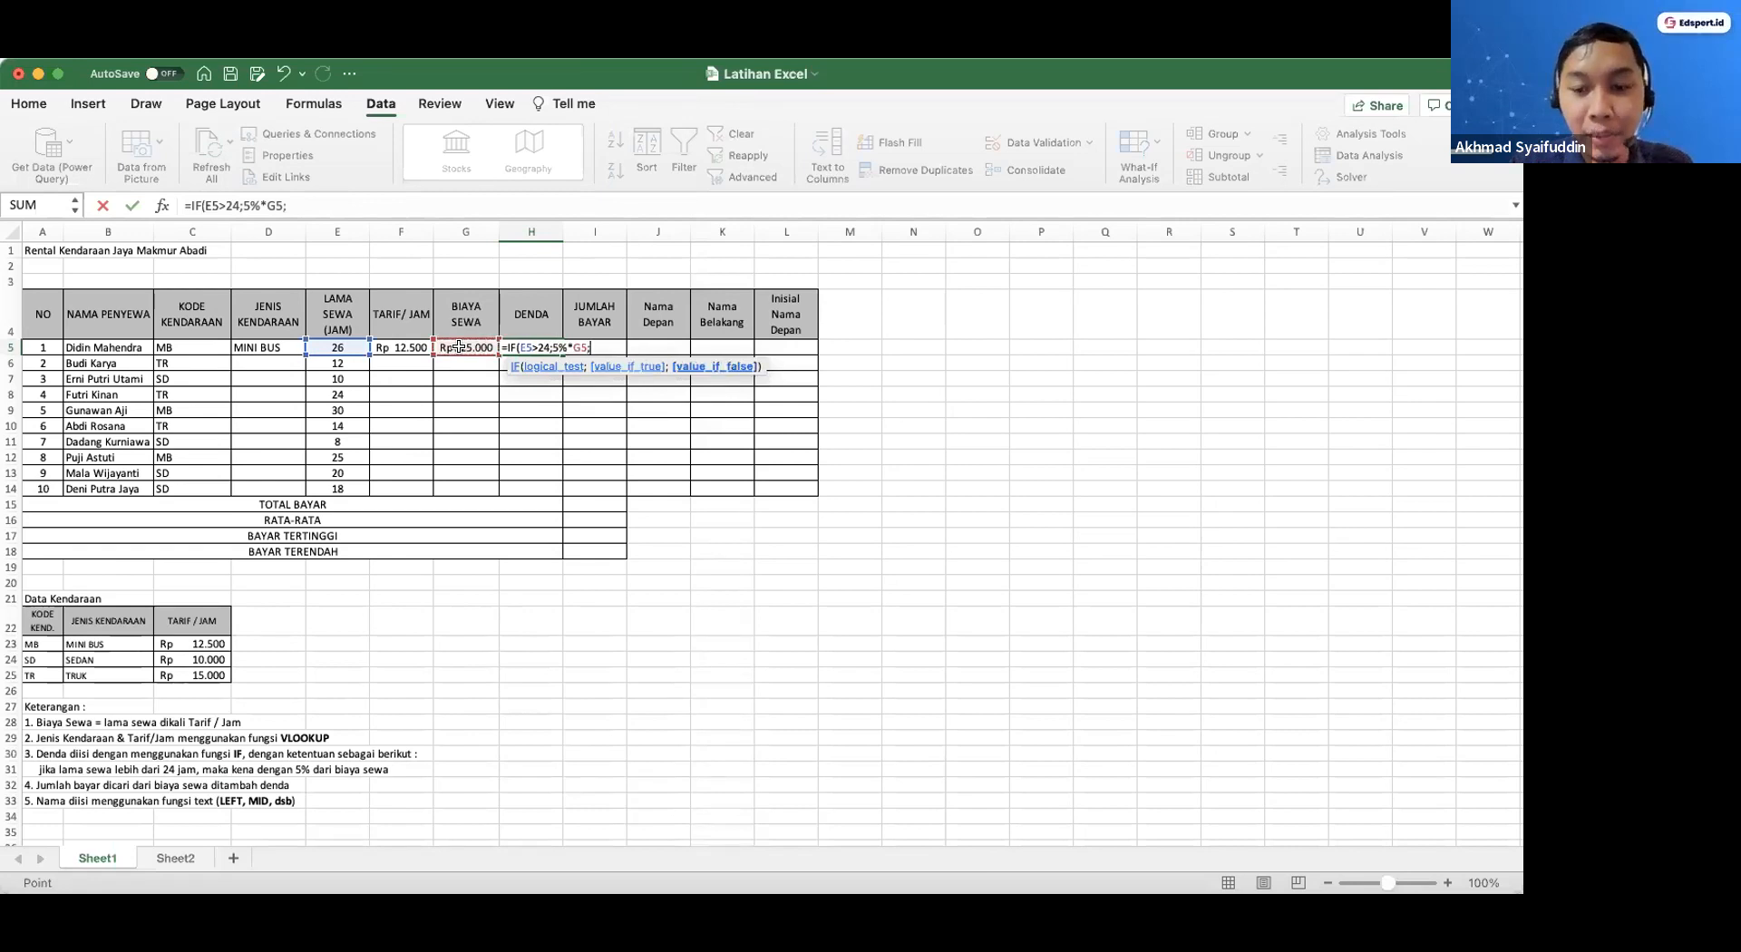
{"action": "type", "text": "0)"}
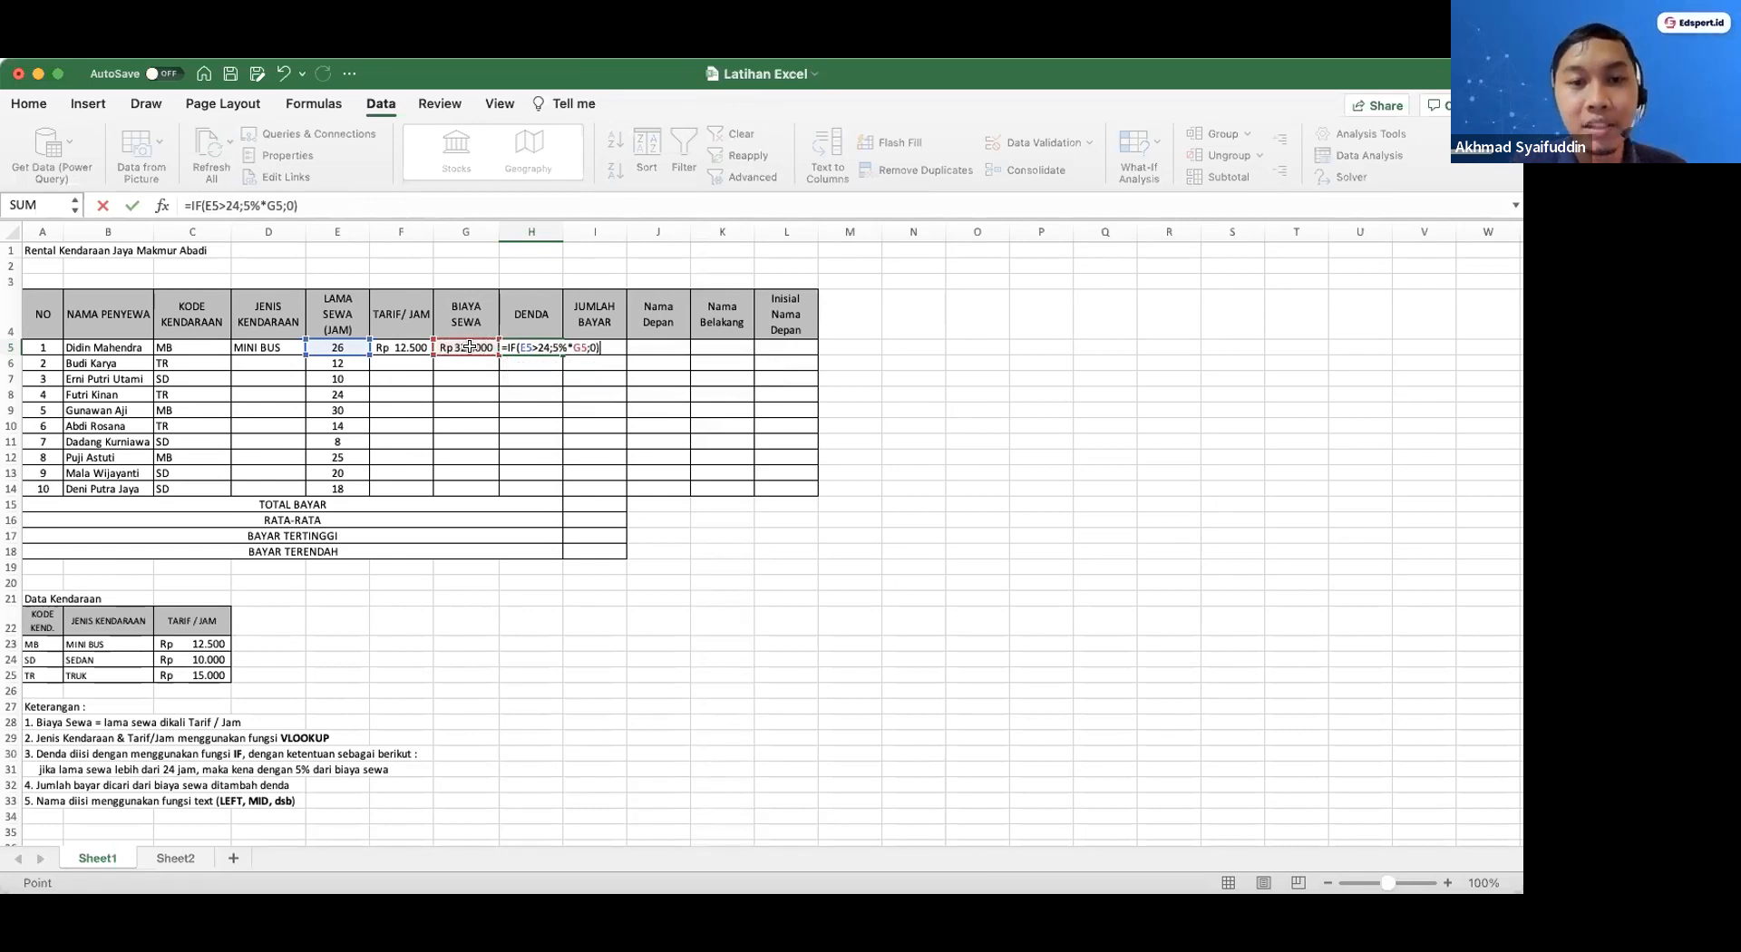
{"action": "key", "text": "Return"}
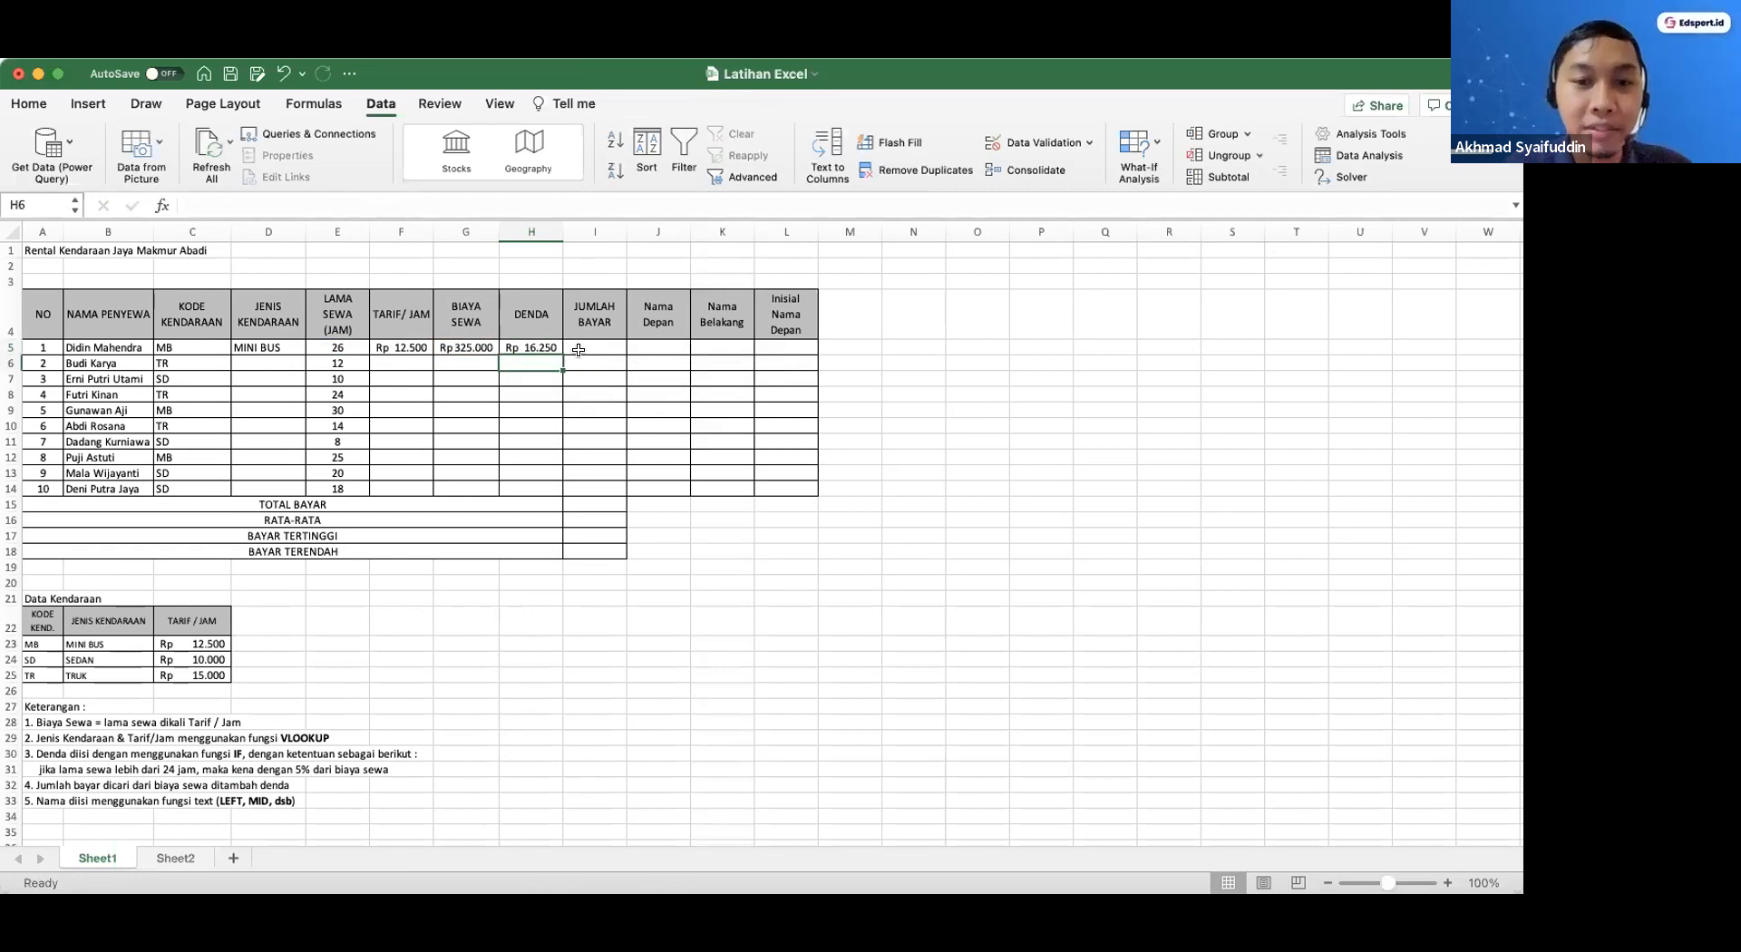
Calculate the first renter's Jumlah Bayar in I5 by adding the Biaya Sewa in G5 and the Denda in H5
{"action": "key", "text": "Up"}
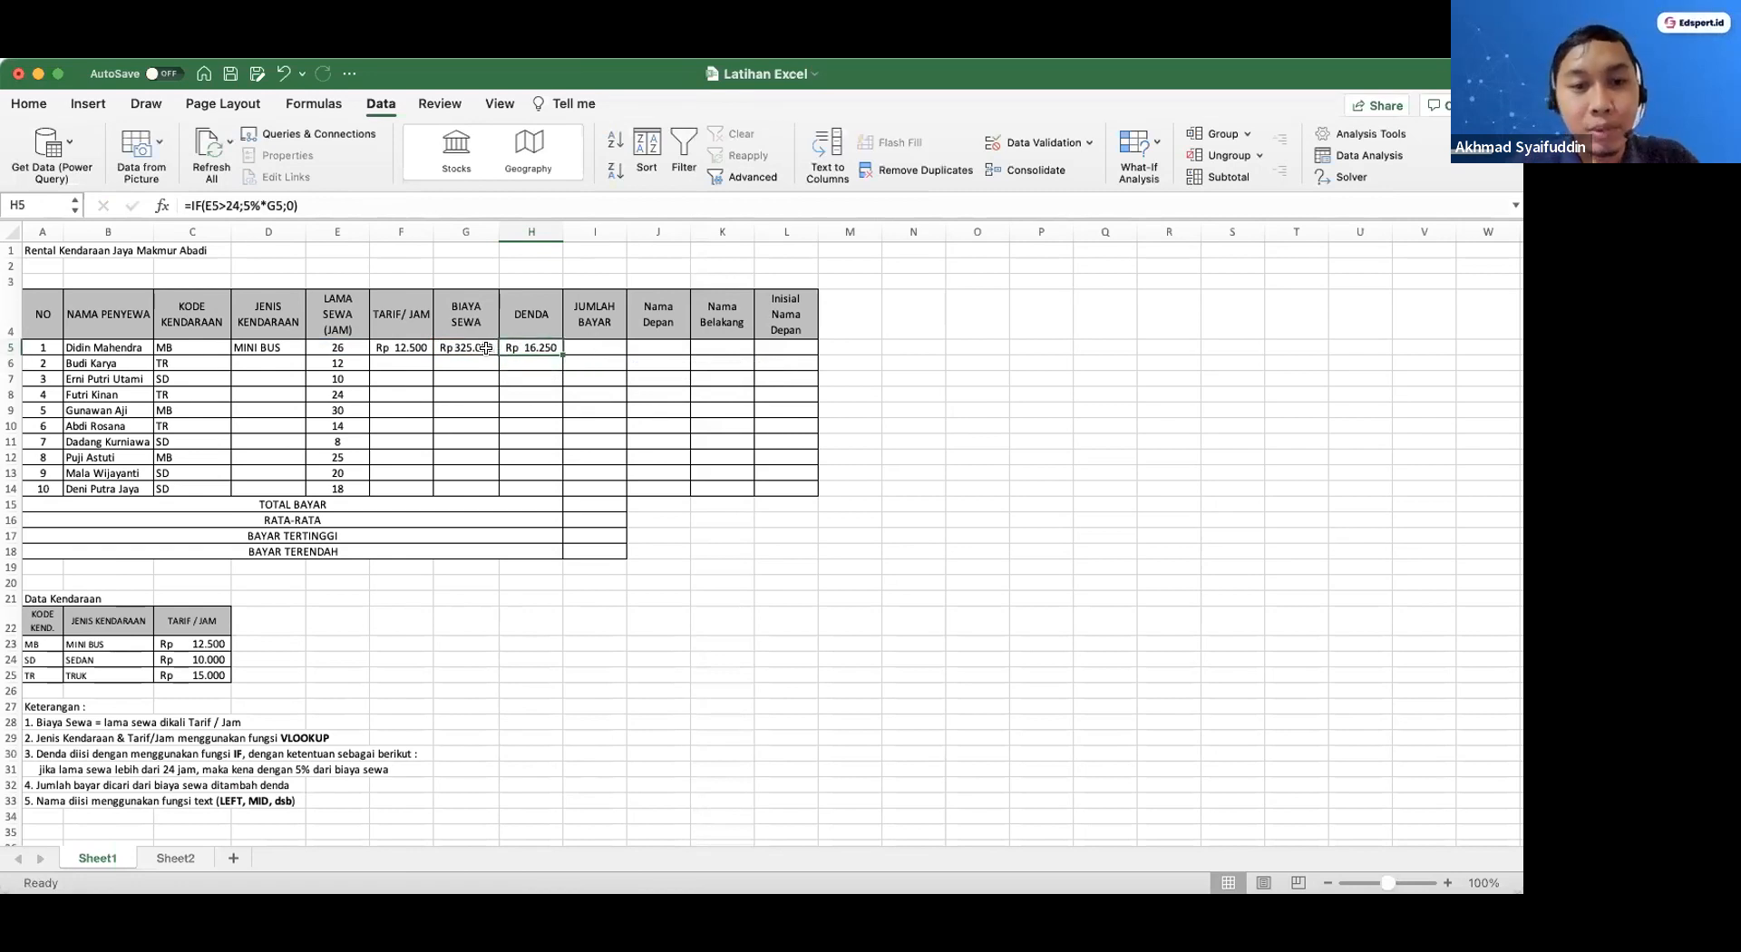
{"action": "key", "text": "Right"}
{"action": "type", "text": "="}
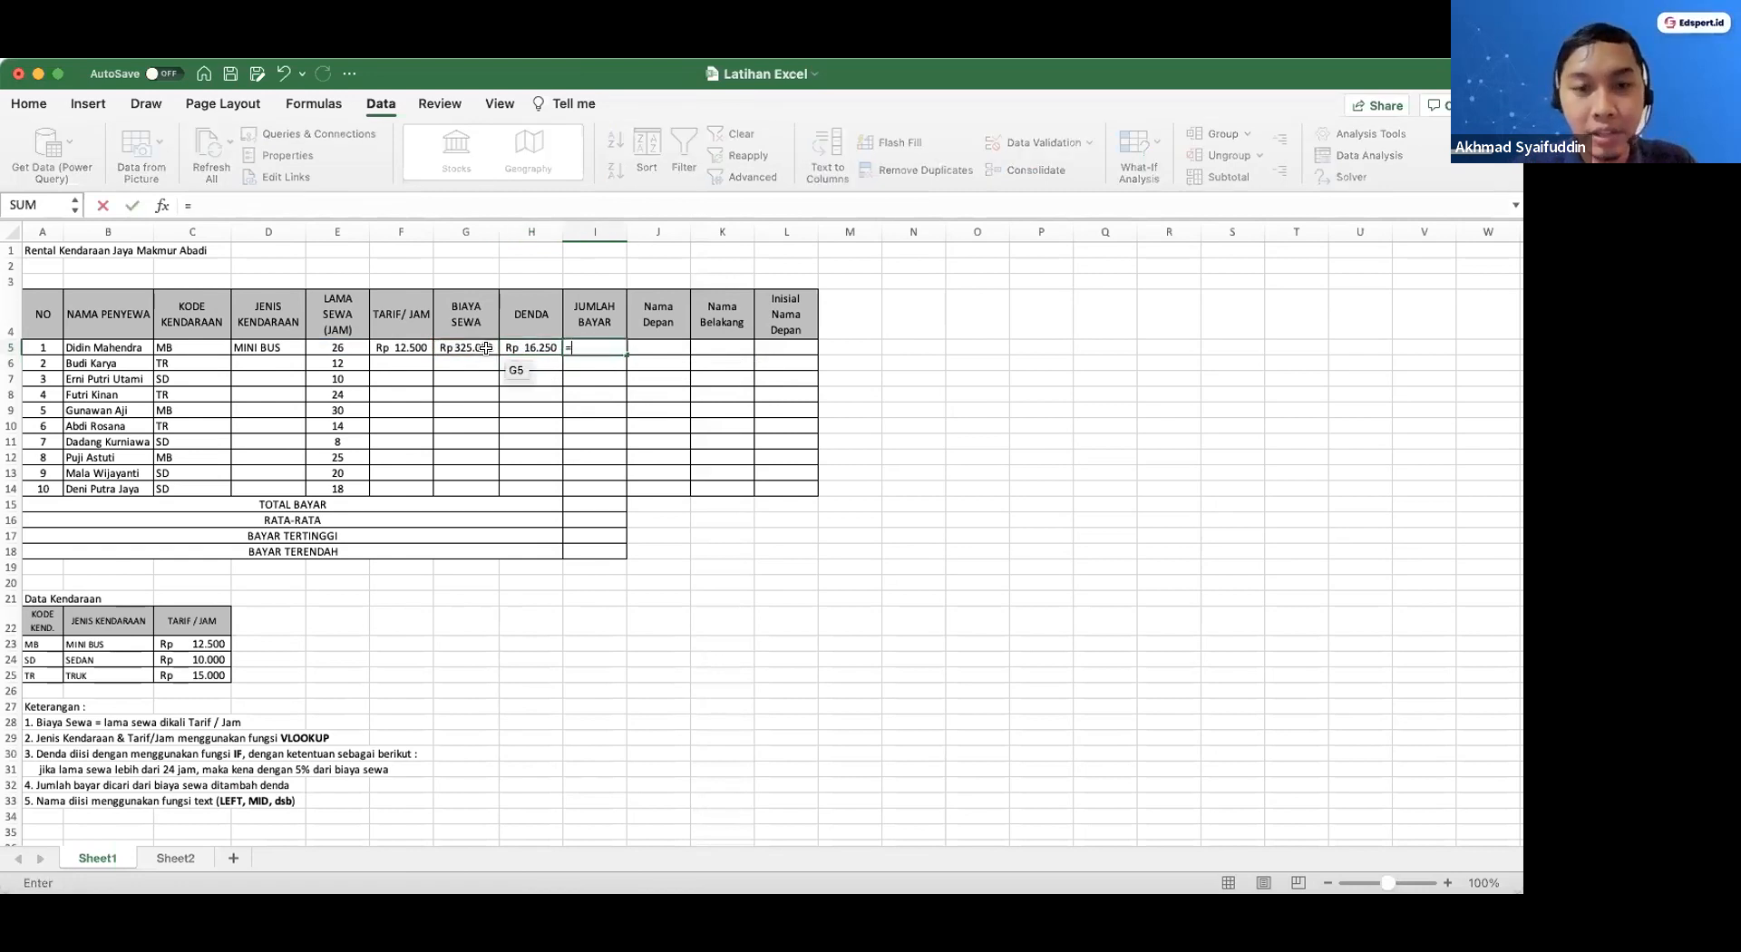
{"action": "left_click", "coordinate": [486, 348]}
{"action": "type", "text": "+"}
{"action": "left_click", "coordinate": [526, 348]}
{"action": "key", "text": "Return"}
Extract the first renter's Nama Depan in J5 with LEFT, taking 5 characters from the name in B5
{"action": "key", "text": "Up"}
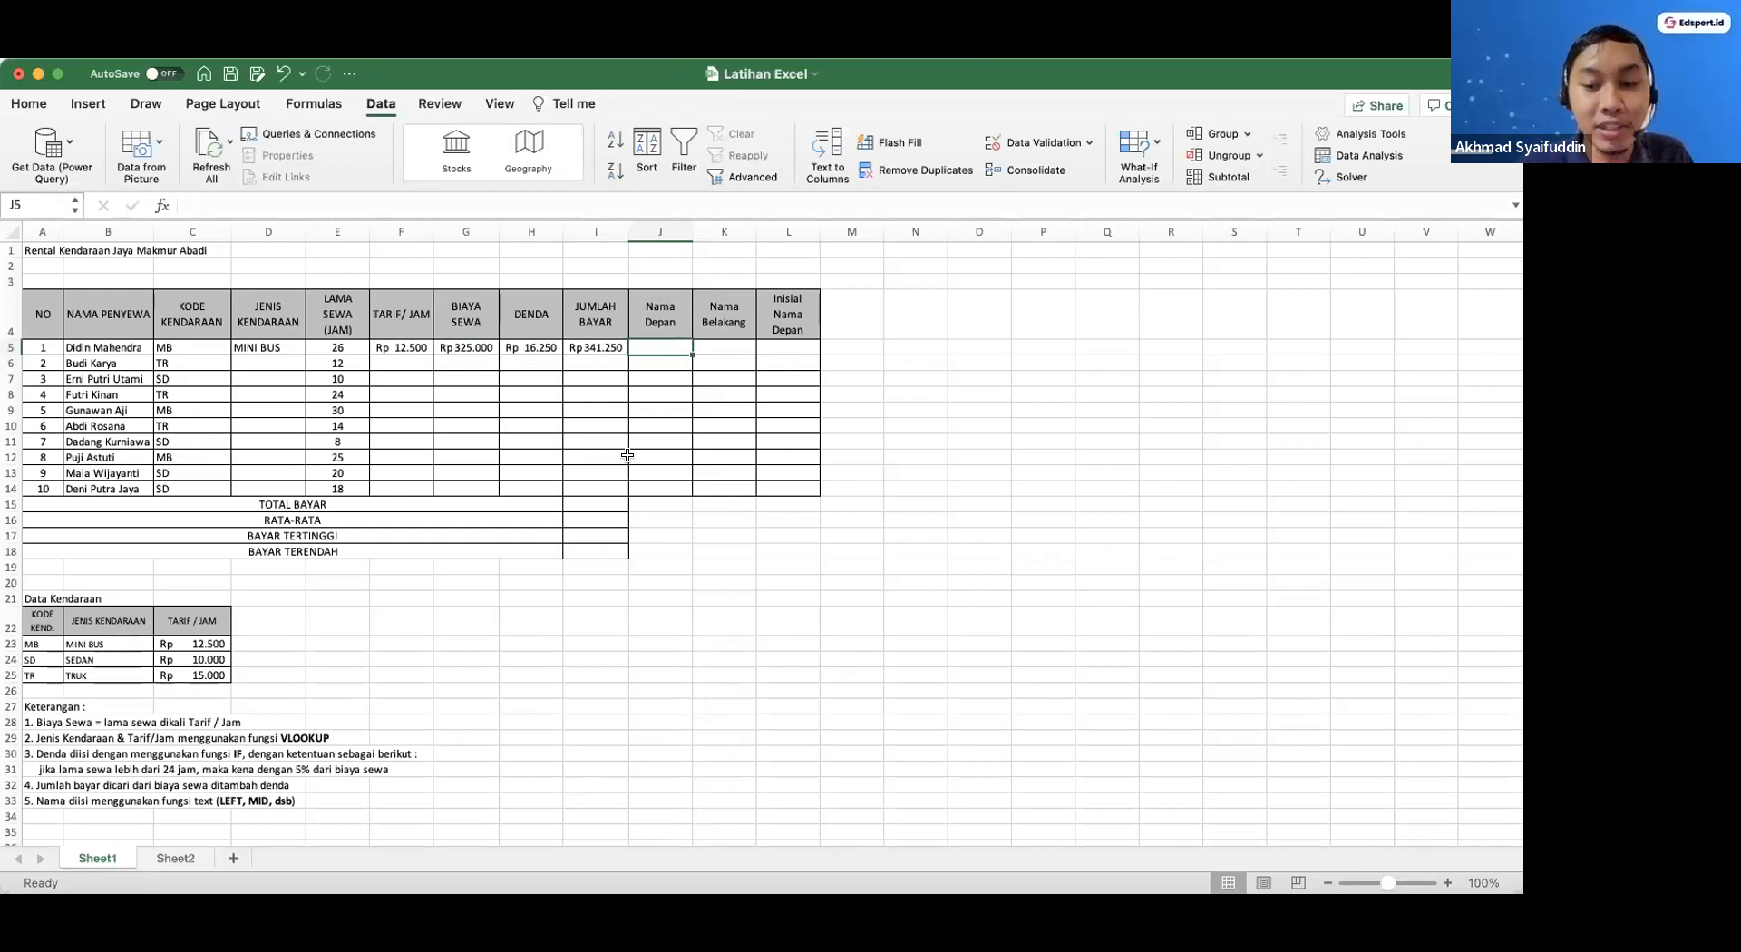
{"action": "type", "text": "="}
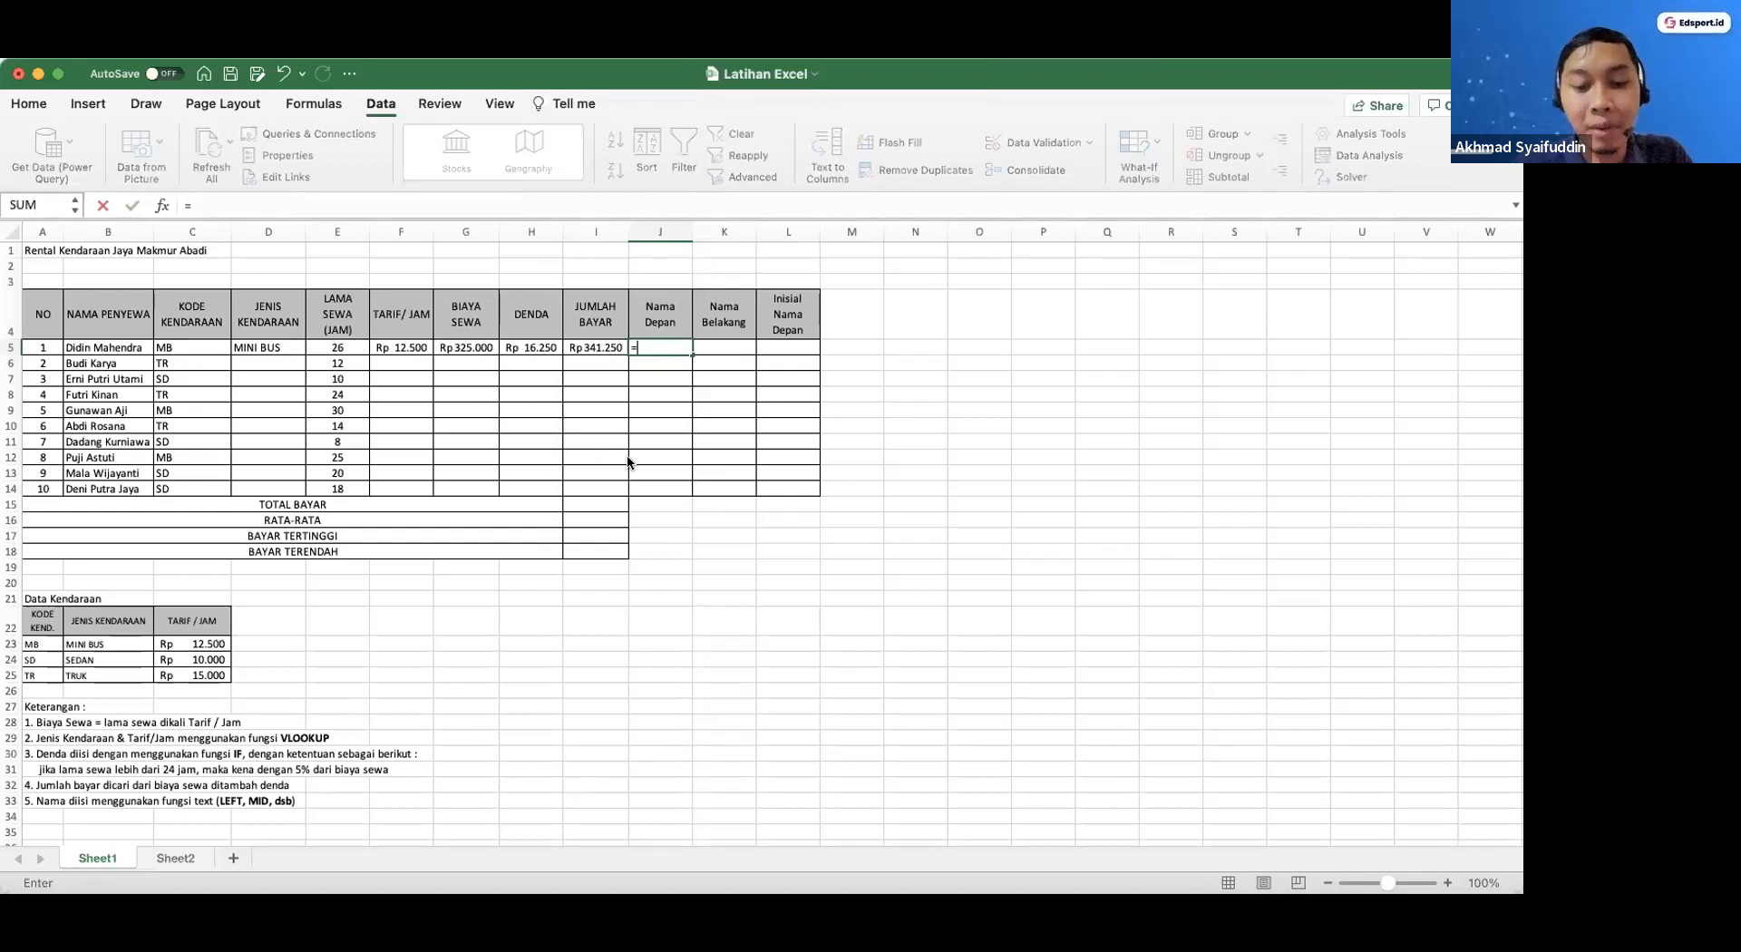
{"action": "type", "text": "LEFT("}
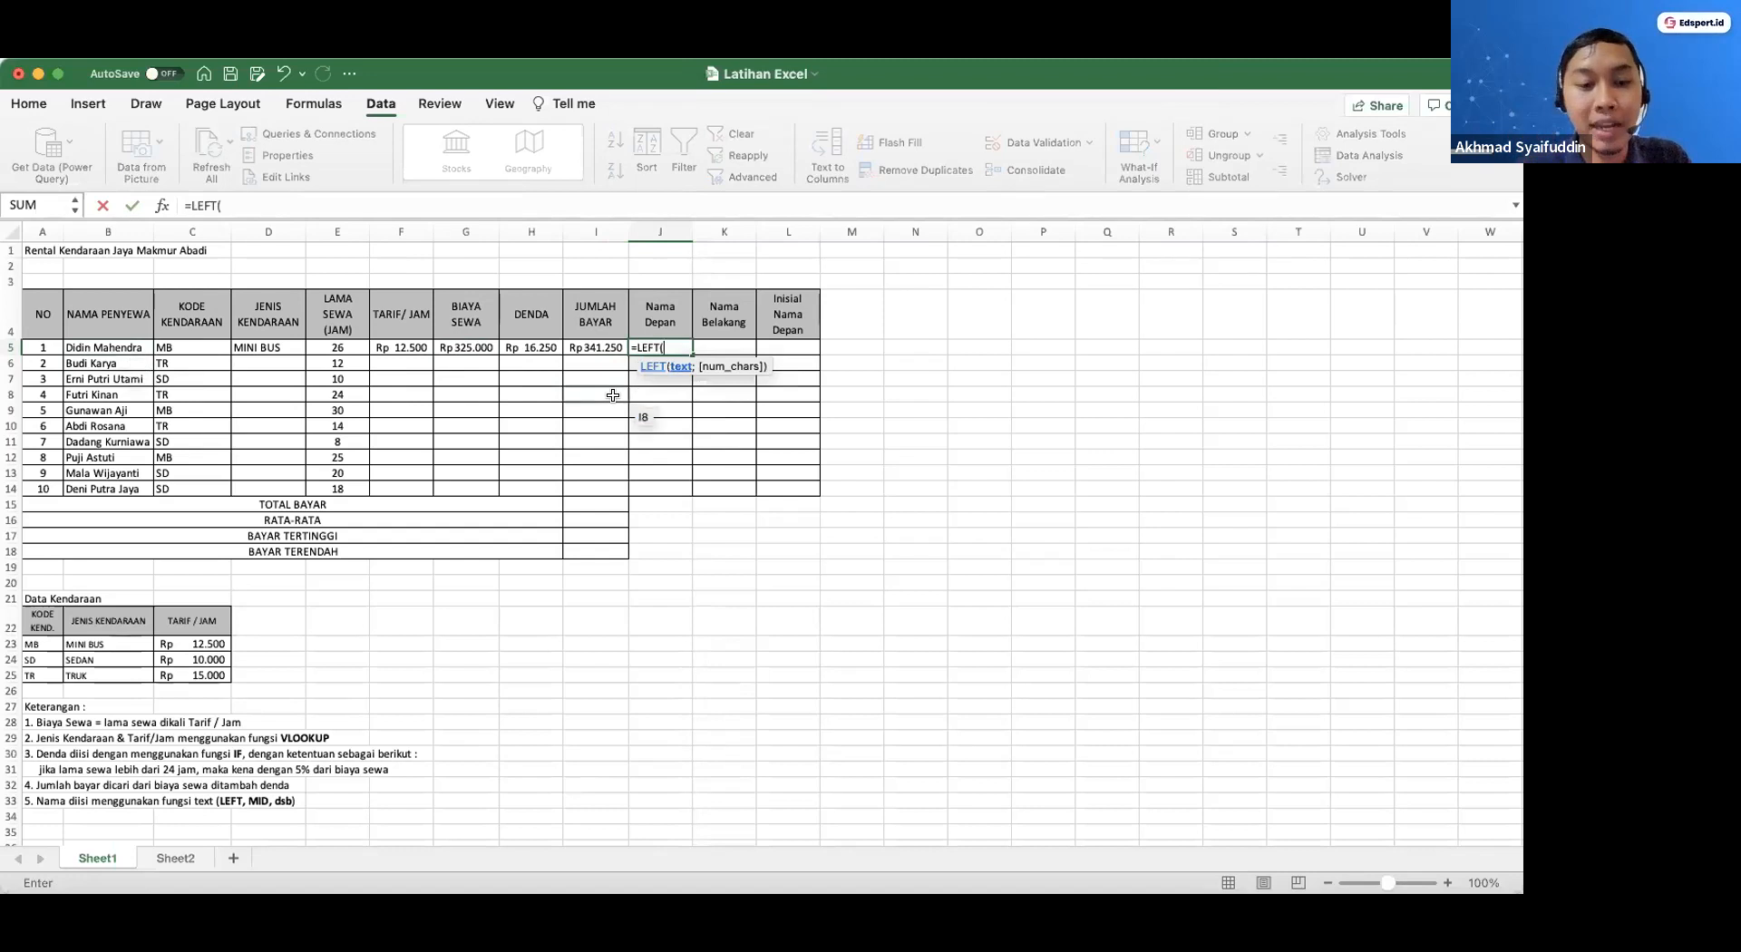
{"action": "left_click", "coordinate": [127, 348]}
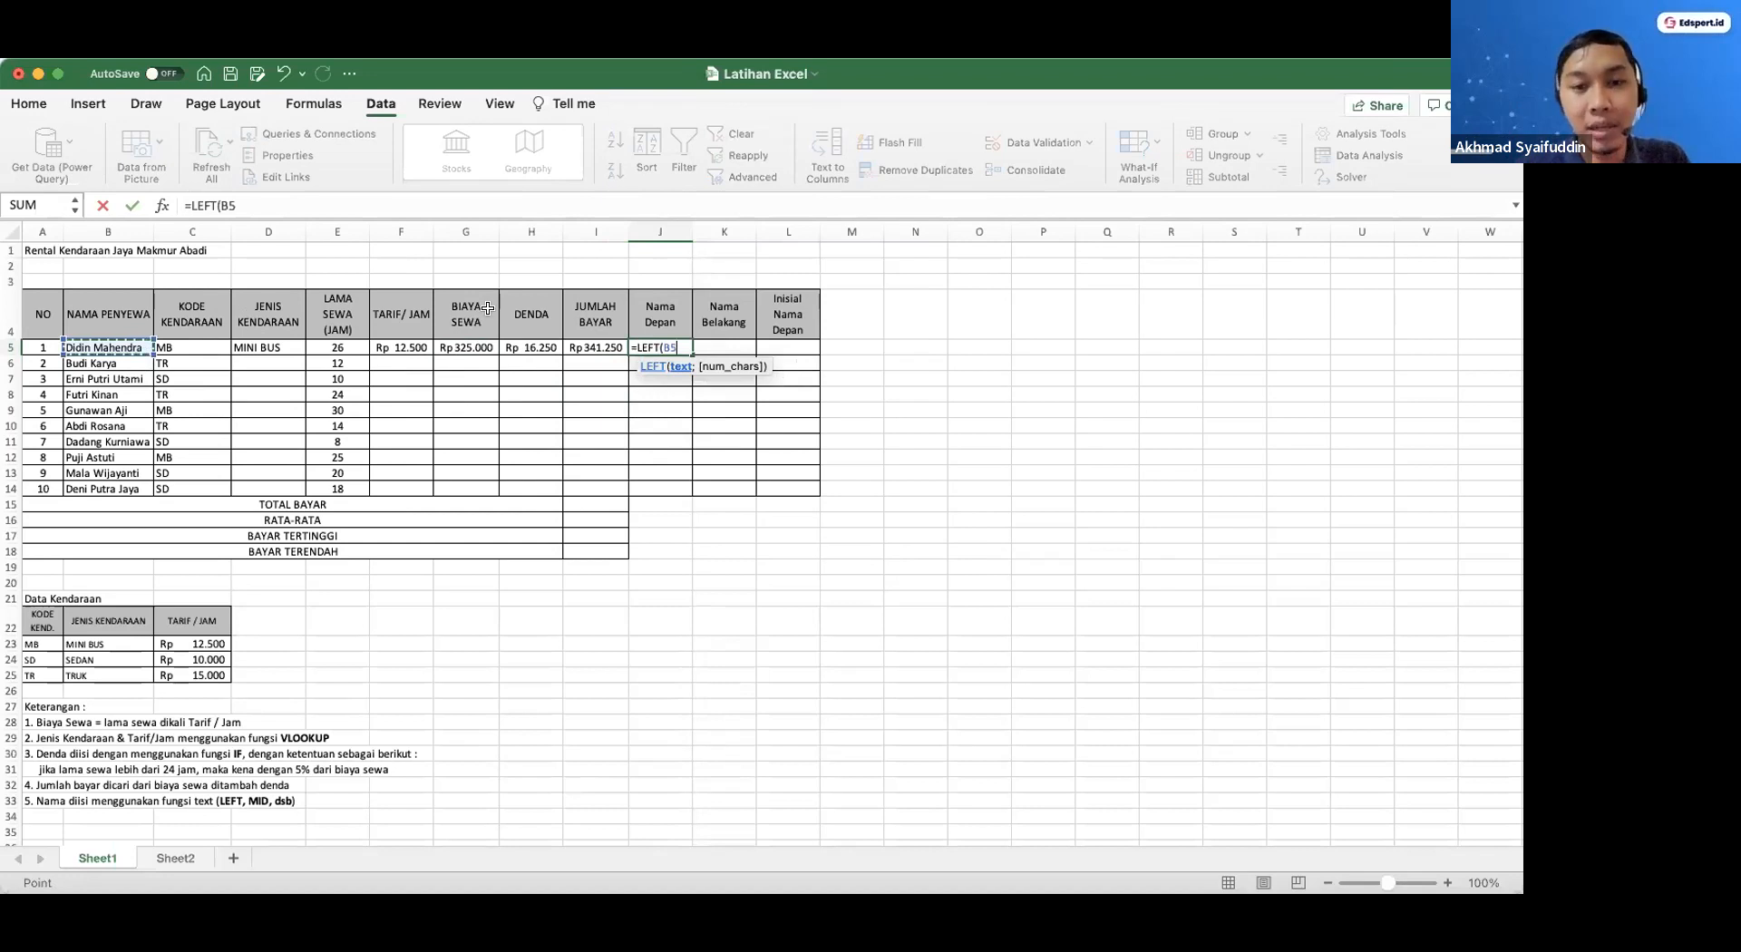
{"action": "type", "text": ";"}
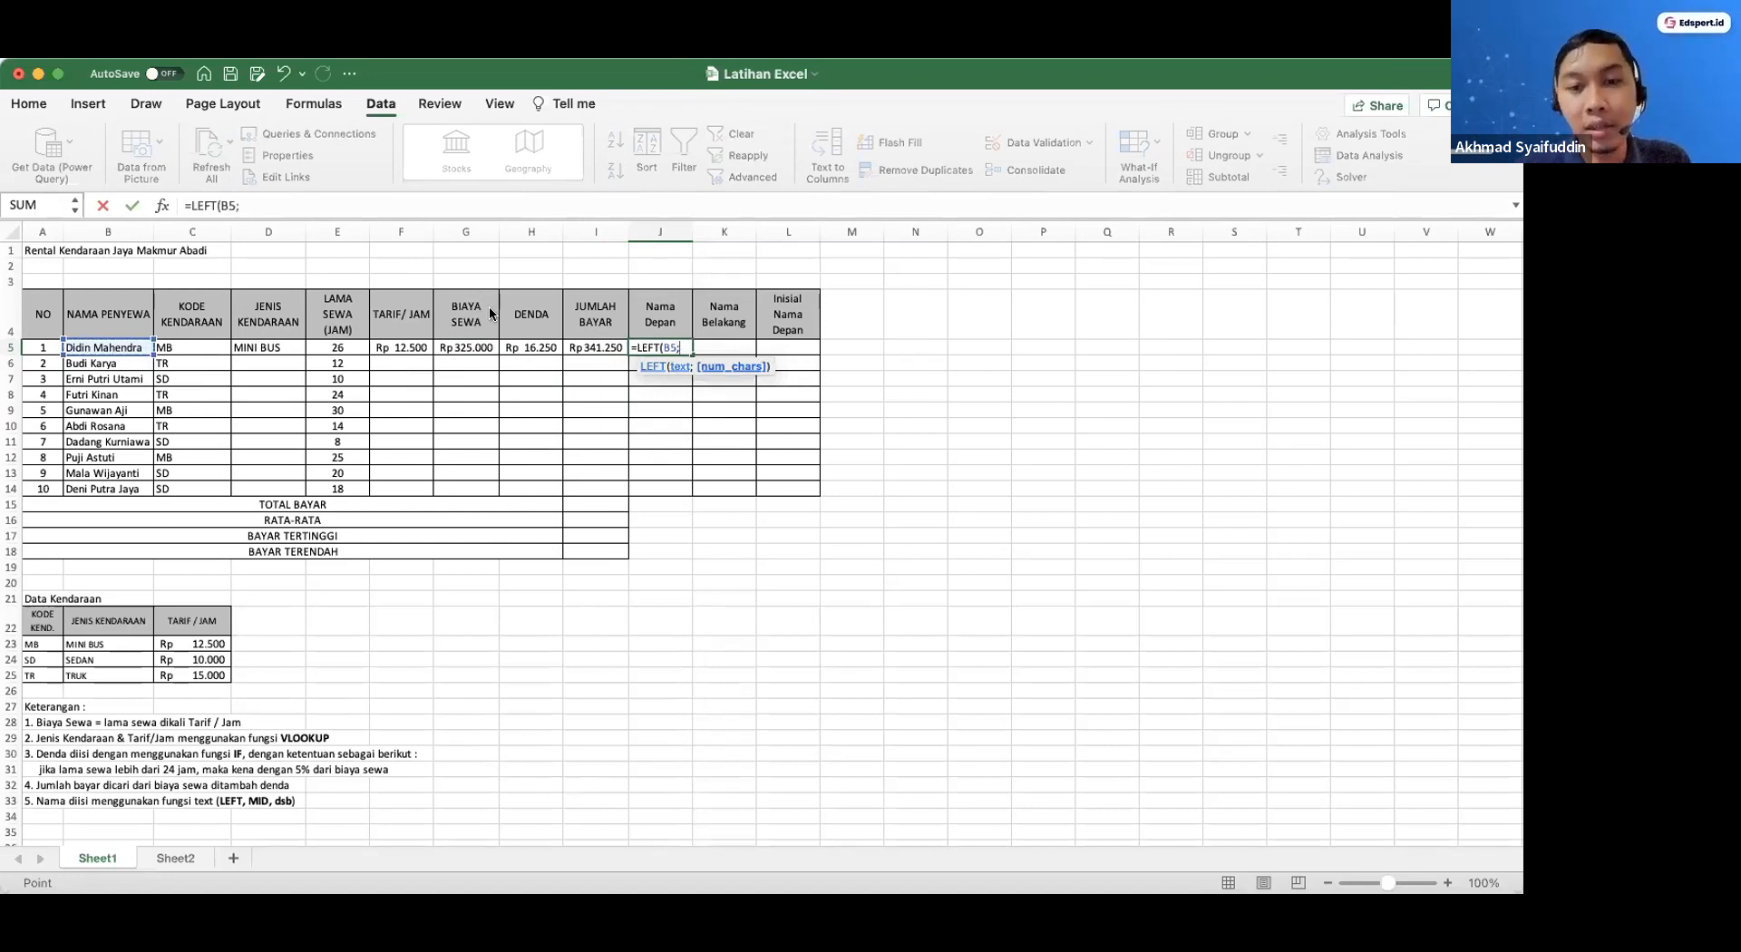
{"action": "type", "text": "5"}
{"action": "key", "text": "Return"}
Calculate the Total Bayar in I15 with SUM over the Jumlah Bayar range I5:I14
{"action": "left_click", "coordinate": [584, 497]}
{"action": "type", "text": "=sum"}
{"action": "key", "text": "Tab"}
{"action": "left_click", "coordinate": [594, 348]}
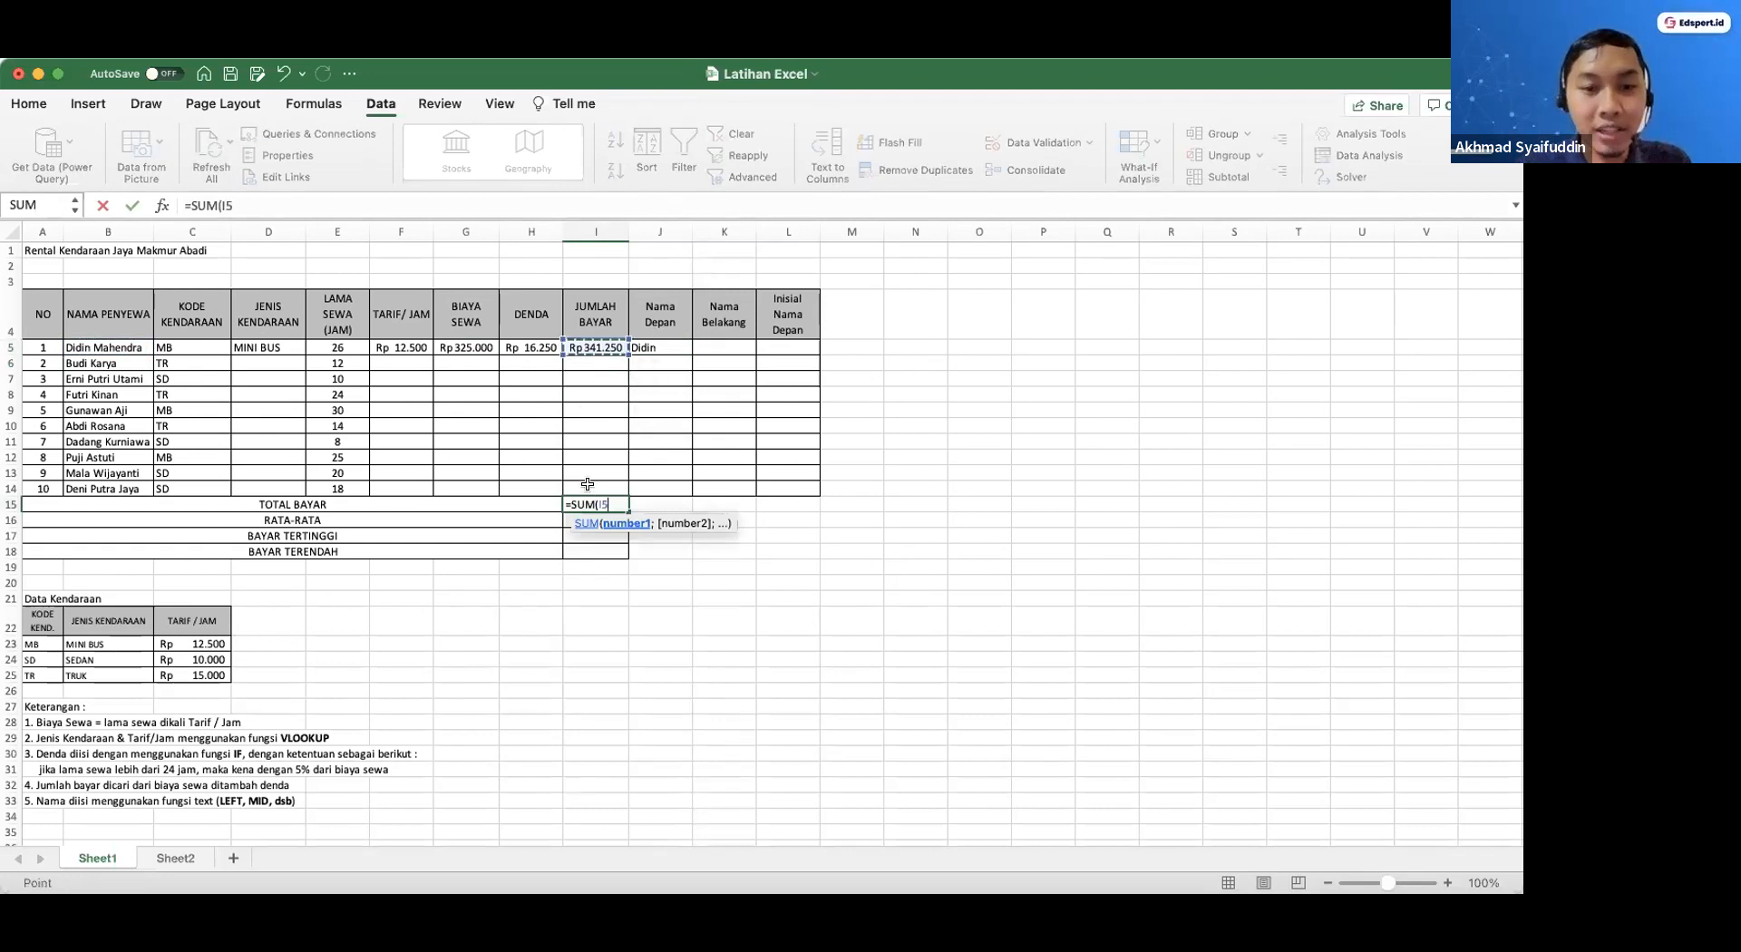
{"action": "left_click", "coordinate": [590, 488], "text": "shift"}
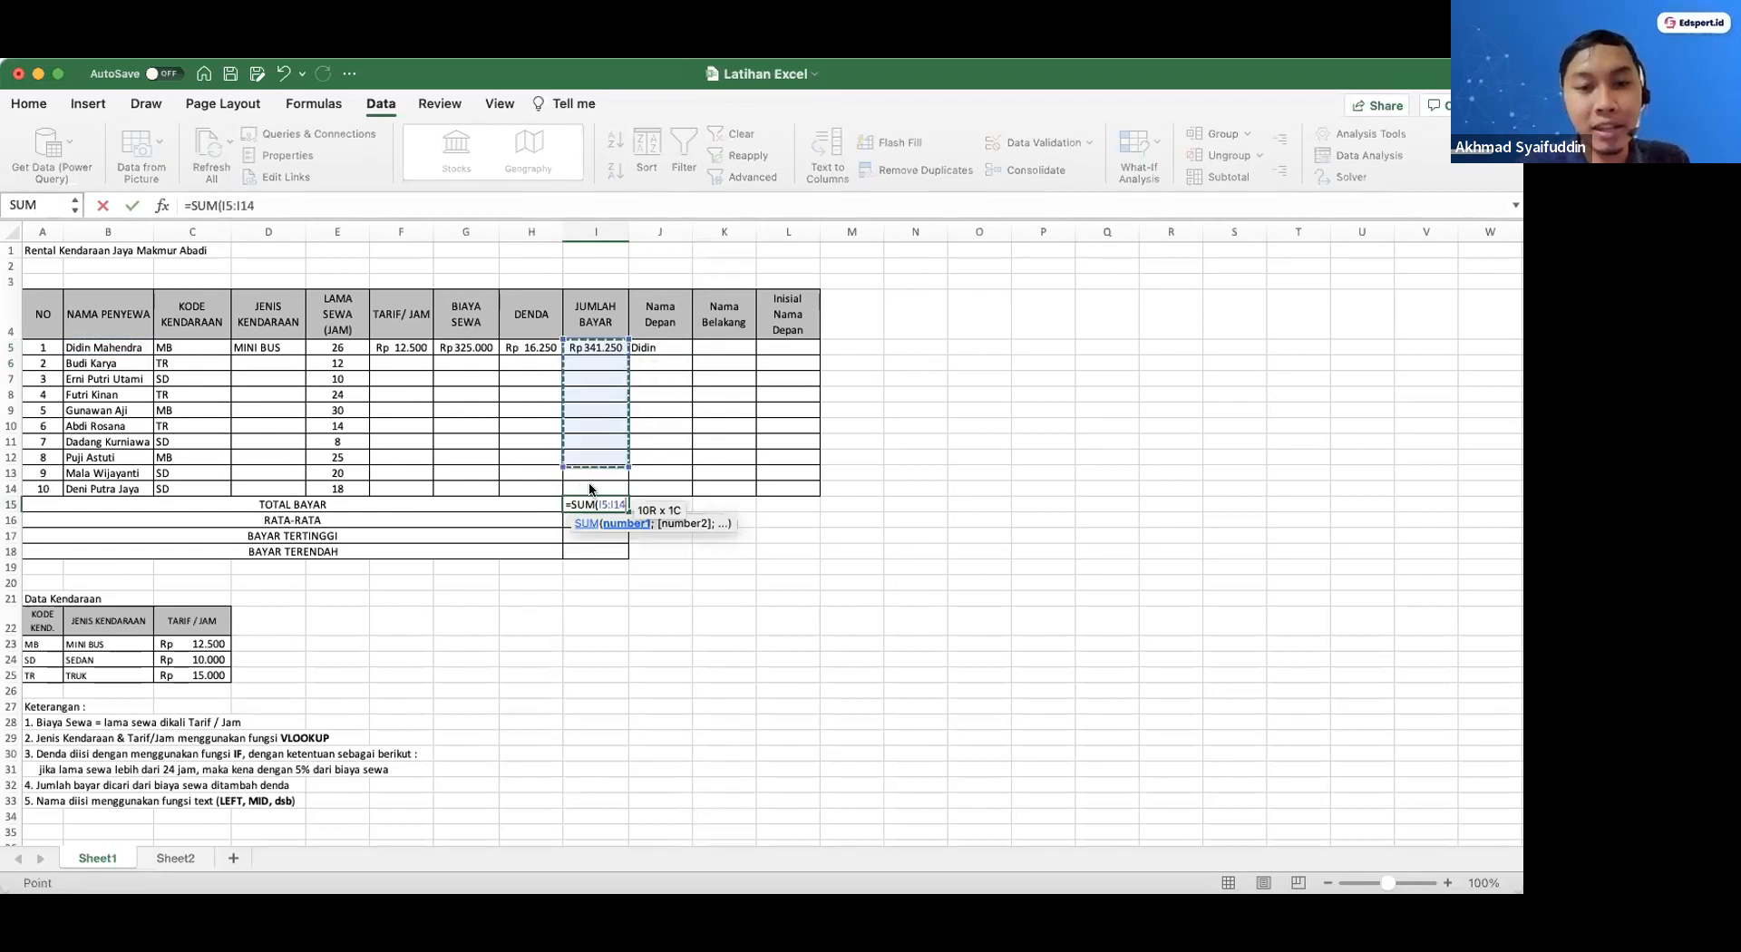
{"action": "key", "text": "Return"}
Calculate the Rata-Rata in I16 with AVERAGE over the Jumlah Bayar cells I5:I14
{"action": "type", "text": "=a"}
{"action": "key", "text": "Tab"}
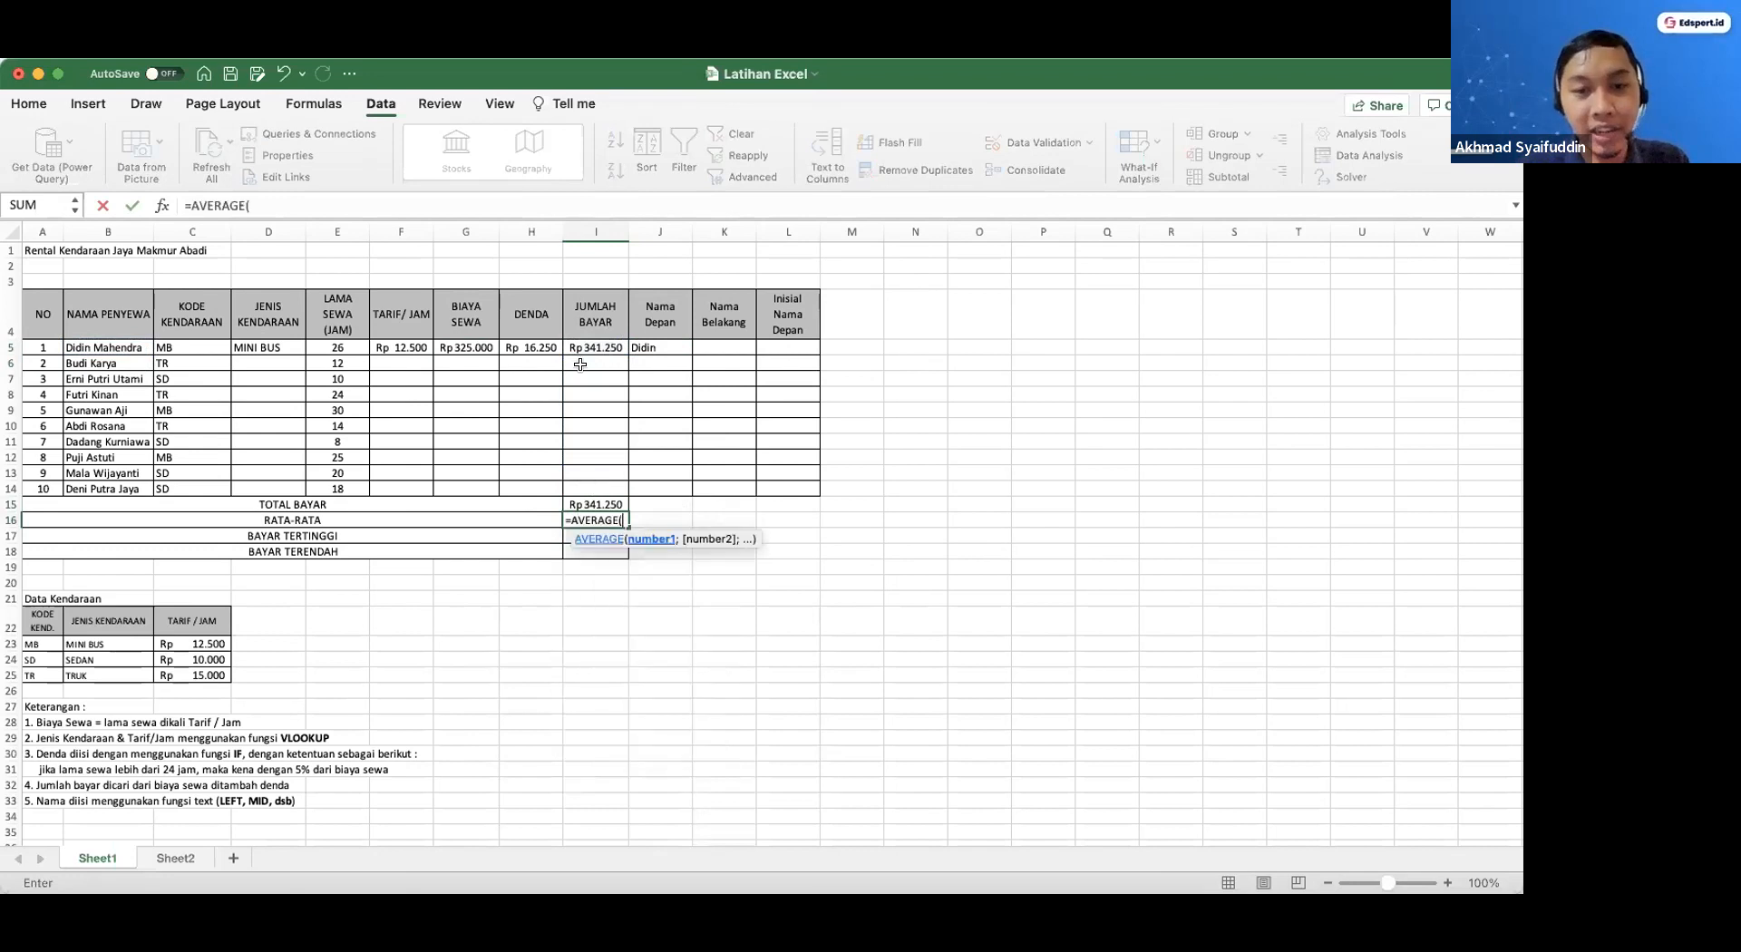
{"action": "left_click_drag", "start_coordinate": [594, 350], "coordinate": [587, 490]}
{"action": "key", "text": "Return"}
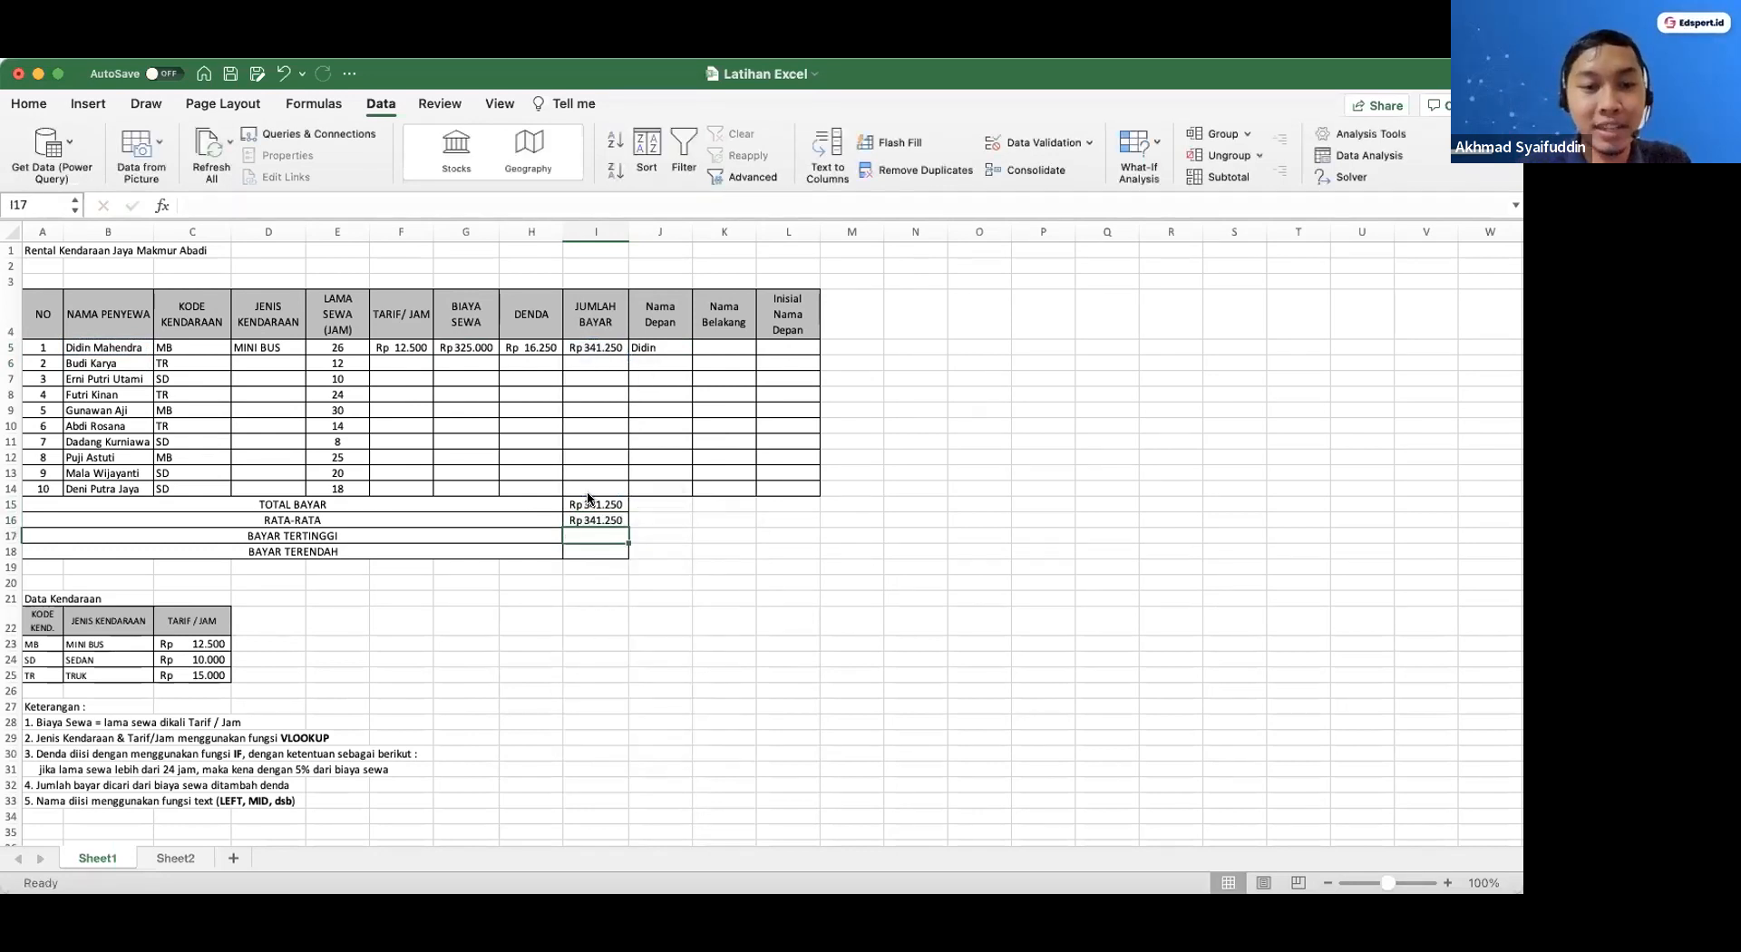
Calculate the Bayar Tertinggi in I17 with MAX over the Jumlah Bayar cells I5:I14
{"action": "type", "text": "=max"}
{"action": "key", "text": "Tab"}
{"action": "left_click_drag", "start_coordinate": [594, 350], "coordinate": [595, 485]}
{"action": "key", "text": "Return"}
Calculate the Bayar Terendah in I18 with MIN over the Jumlah Bayar cells I5:I14
{"action": "type", "text": "=min"}
{"action": "key", "text": "Tab"}
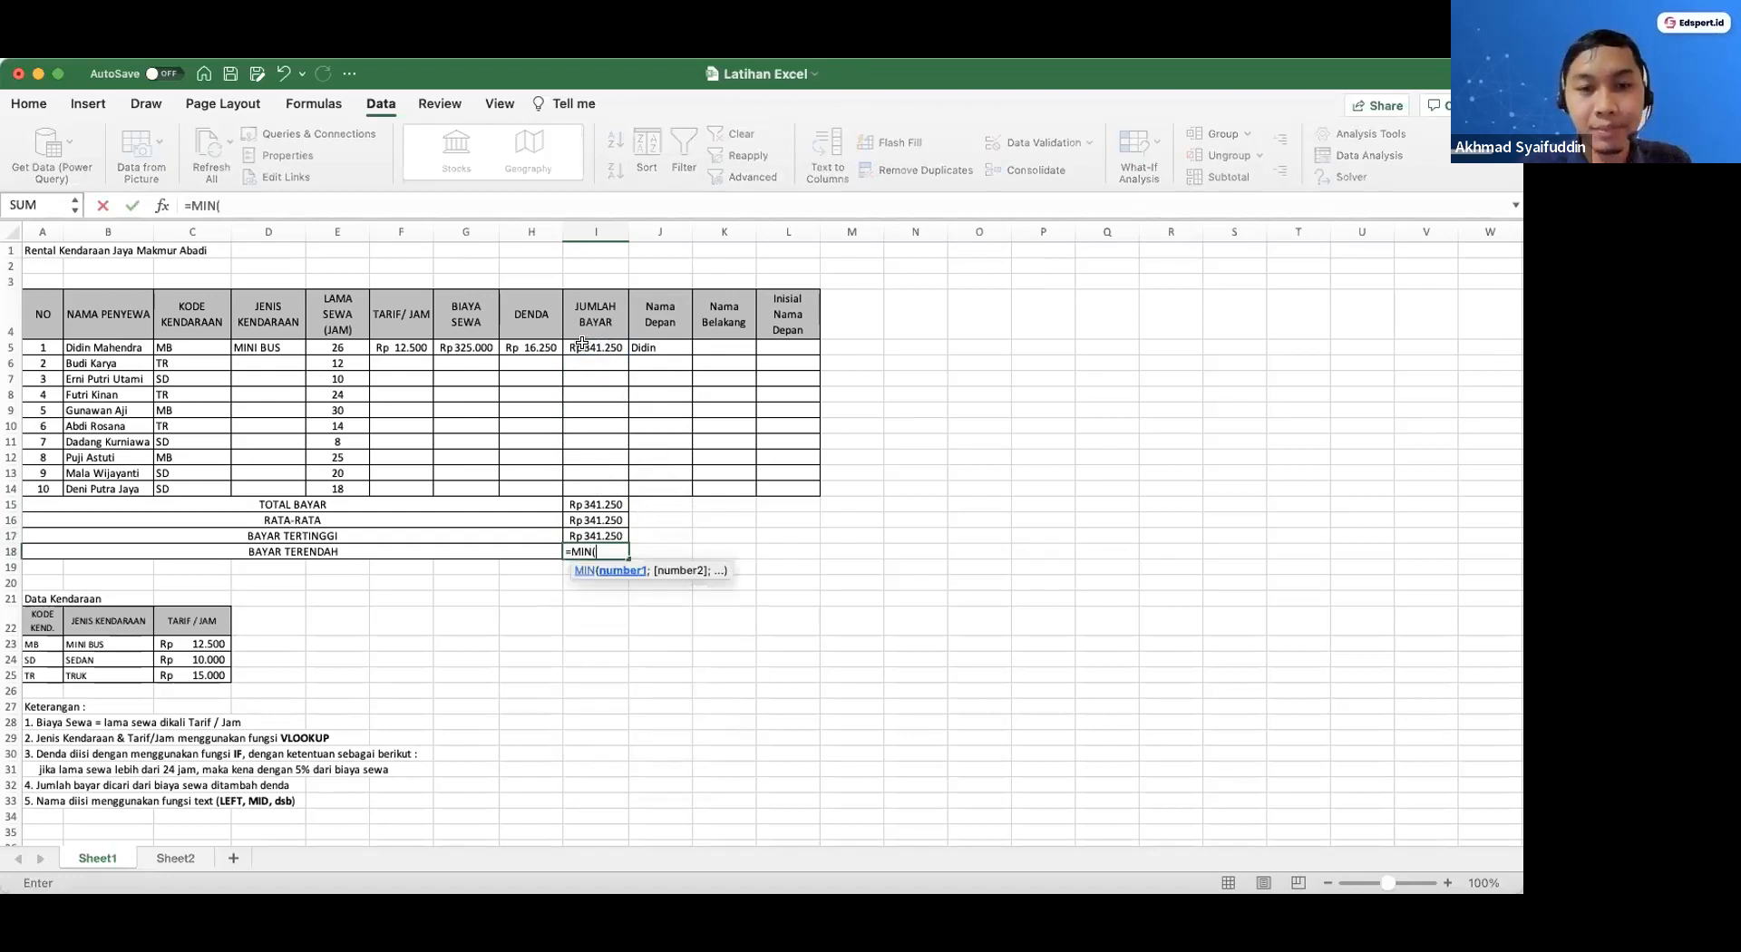
{"action": "left_click_drag", "start_coordinate": [594, 350], "coordinate": [595, 485]}
{"action": "key", "text": "Return"}
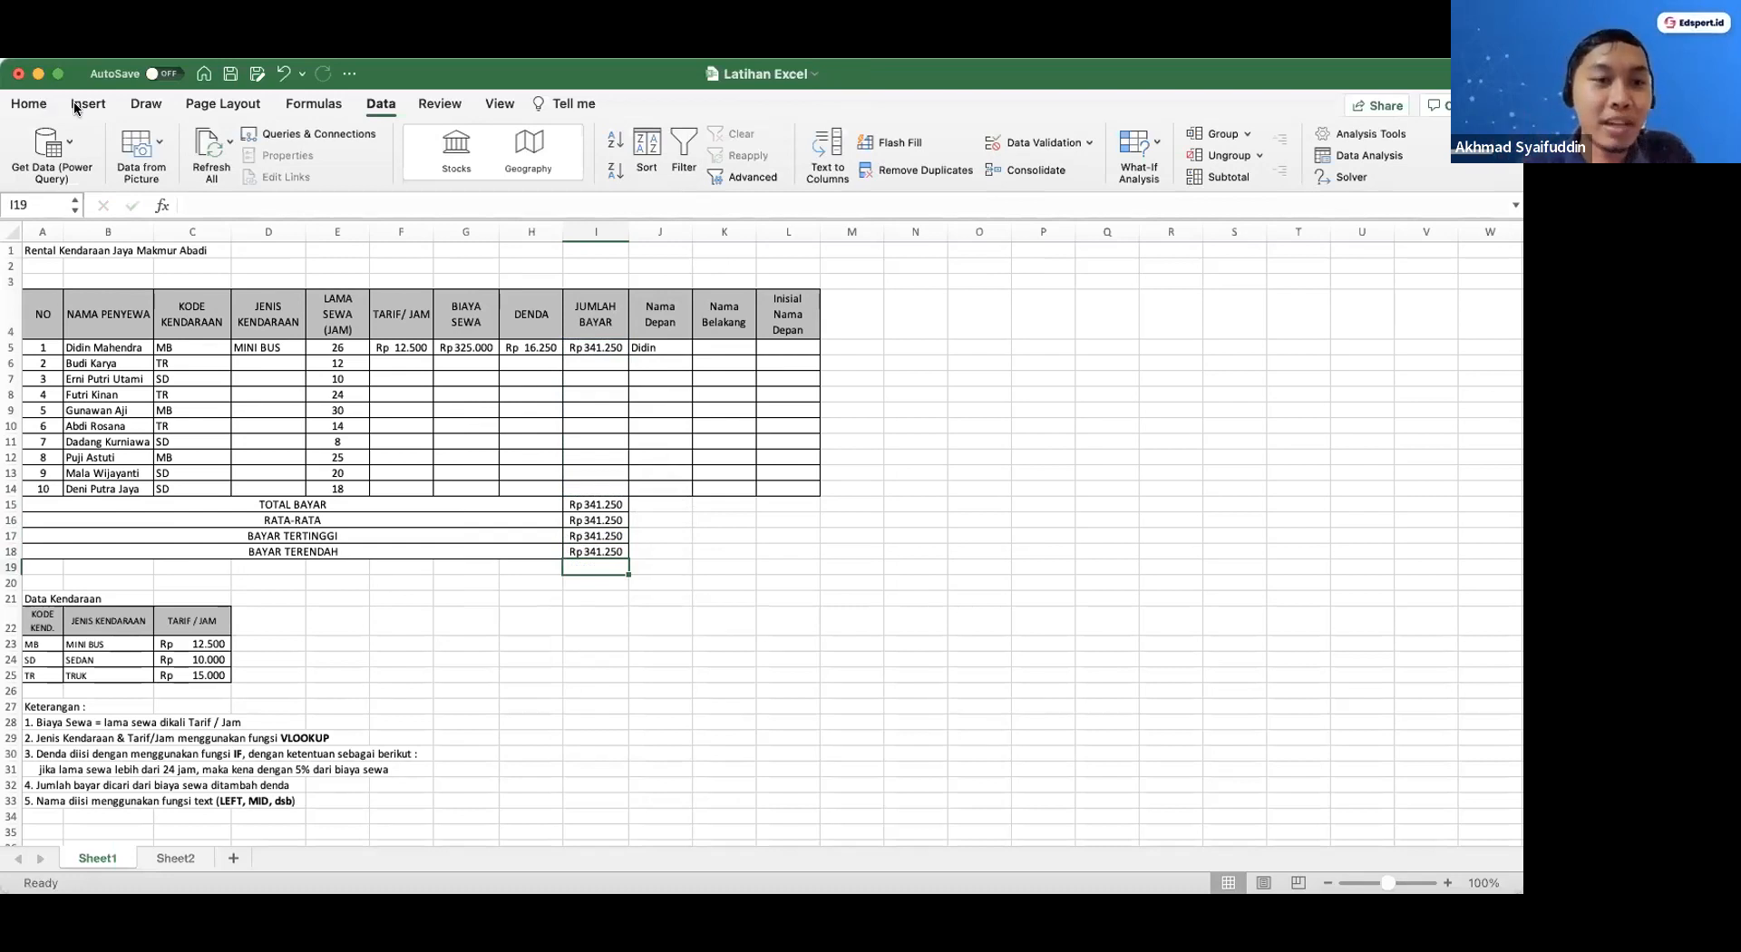
{"action": "left_click", "coordinate": [31, 104]}
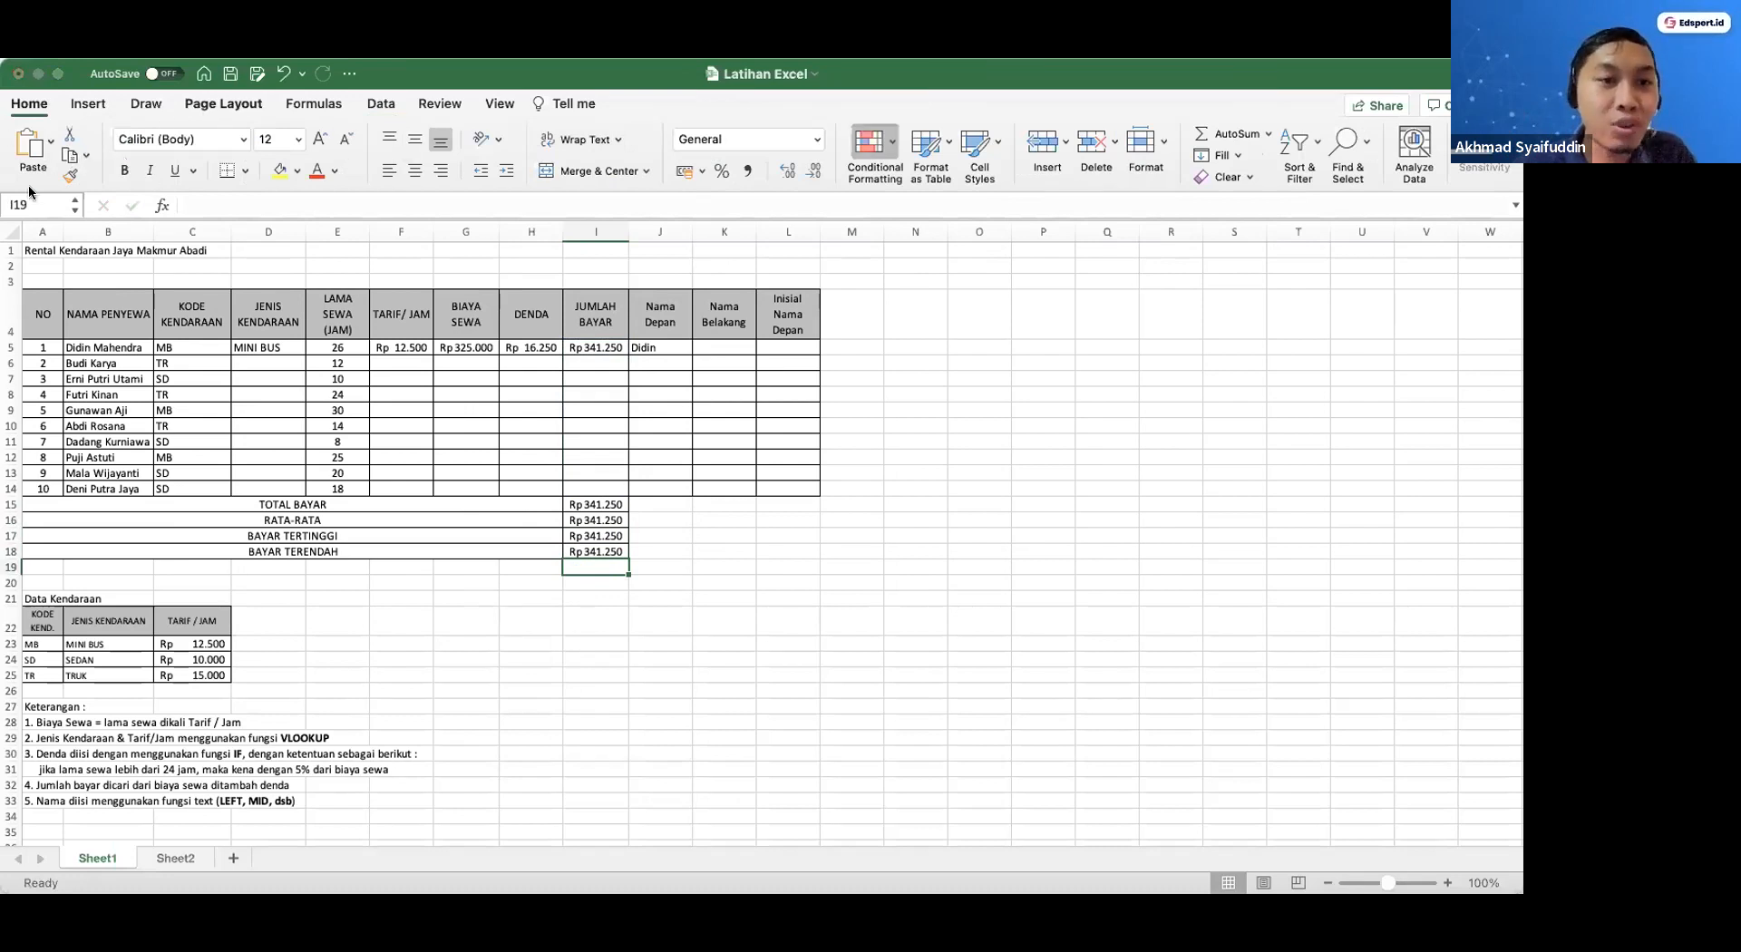
{"action": "left_click", "coordinate": [88, 103]}
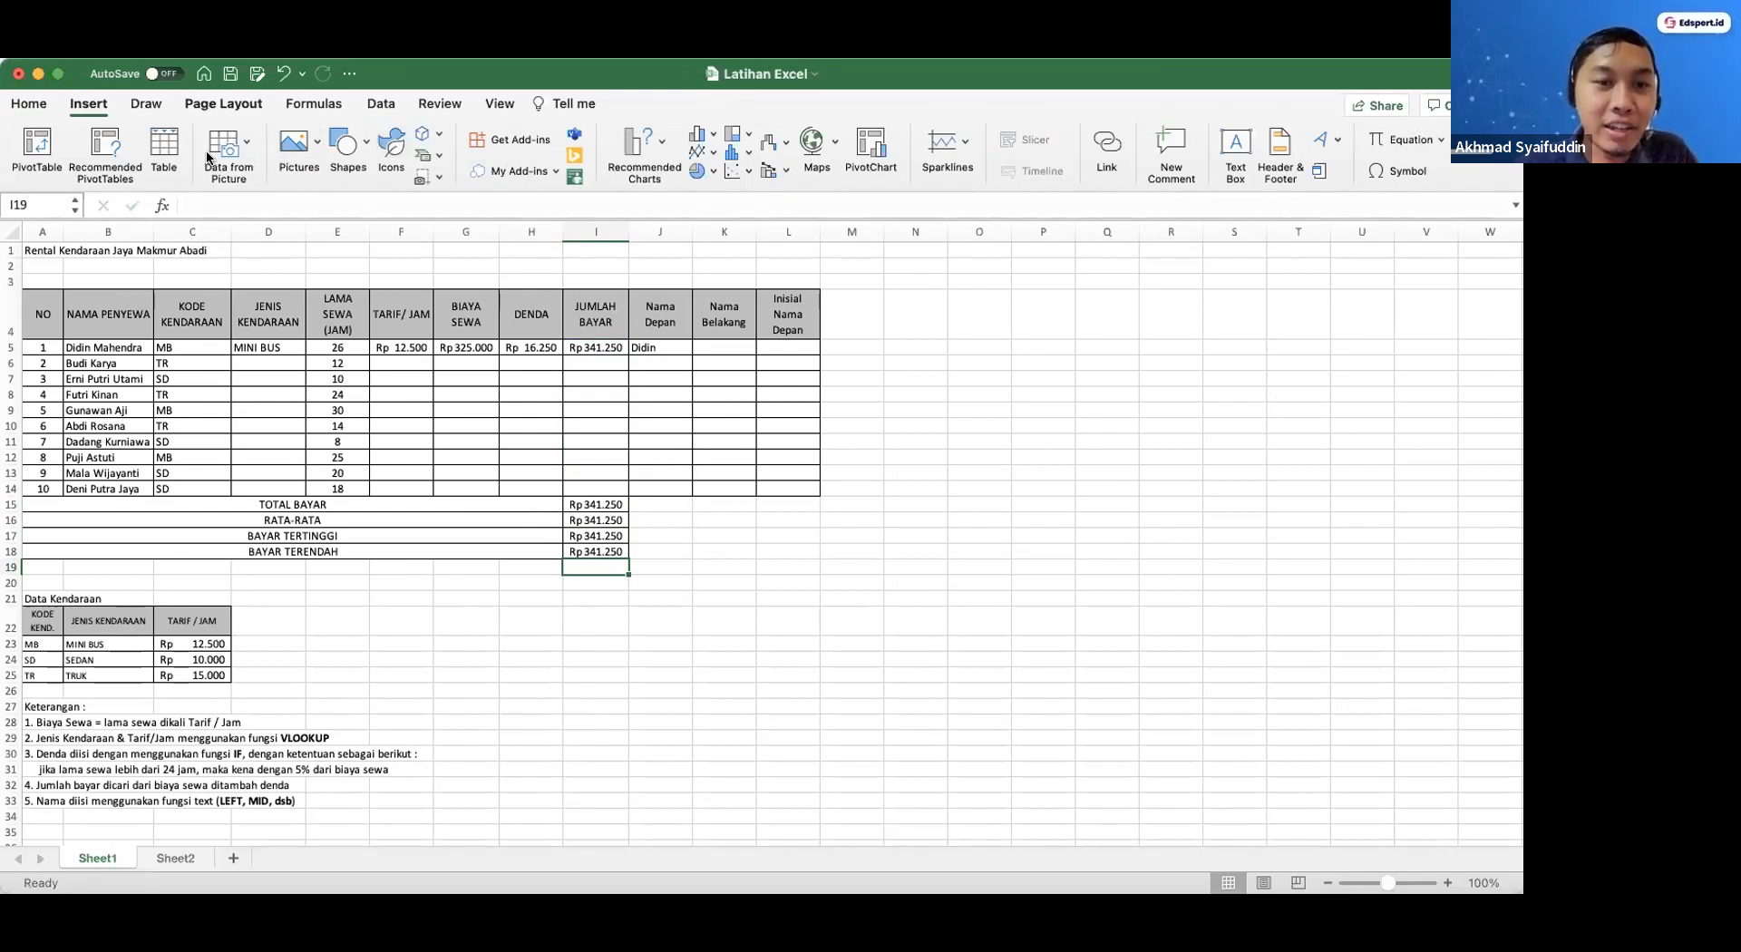
{"action": "left_click", "coordinate": [313, 103]}
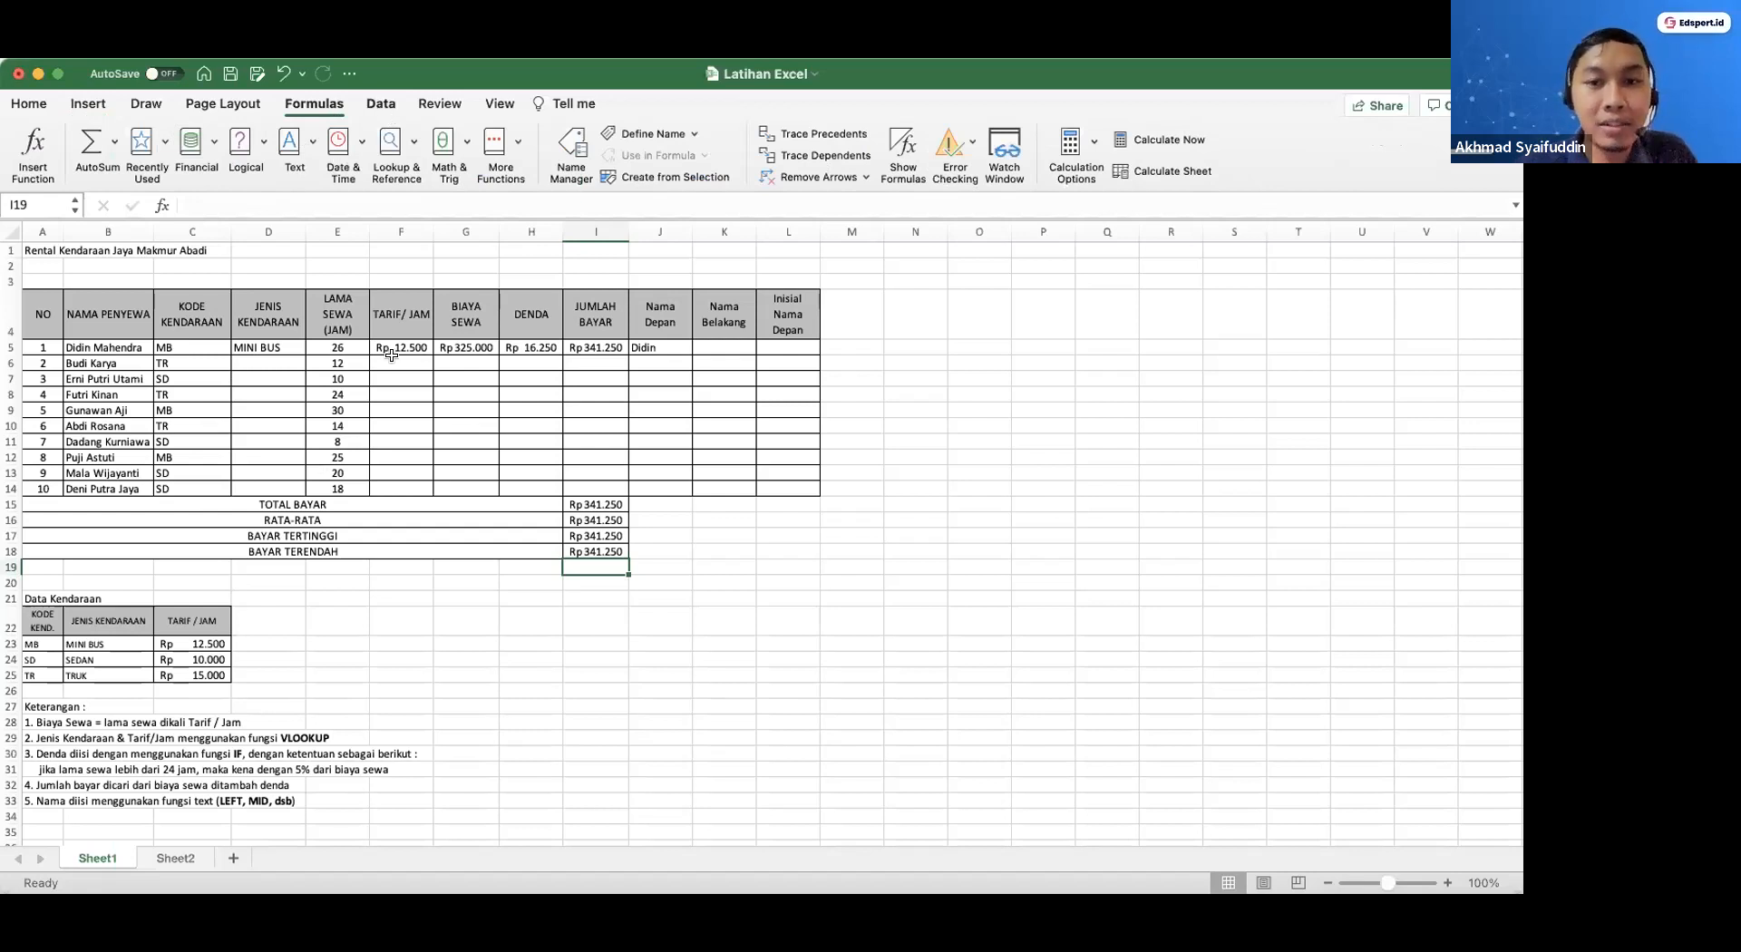
{"action": "left_click", "coordinate": [380, 103]}
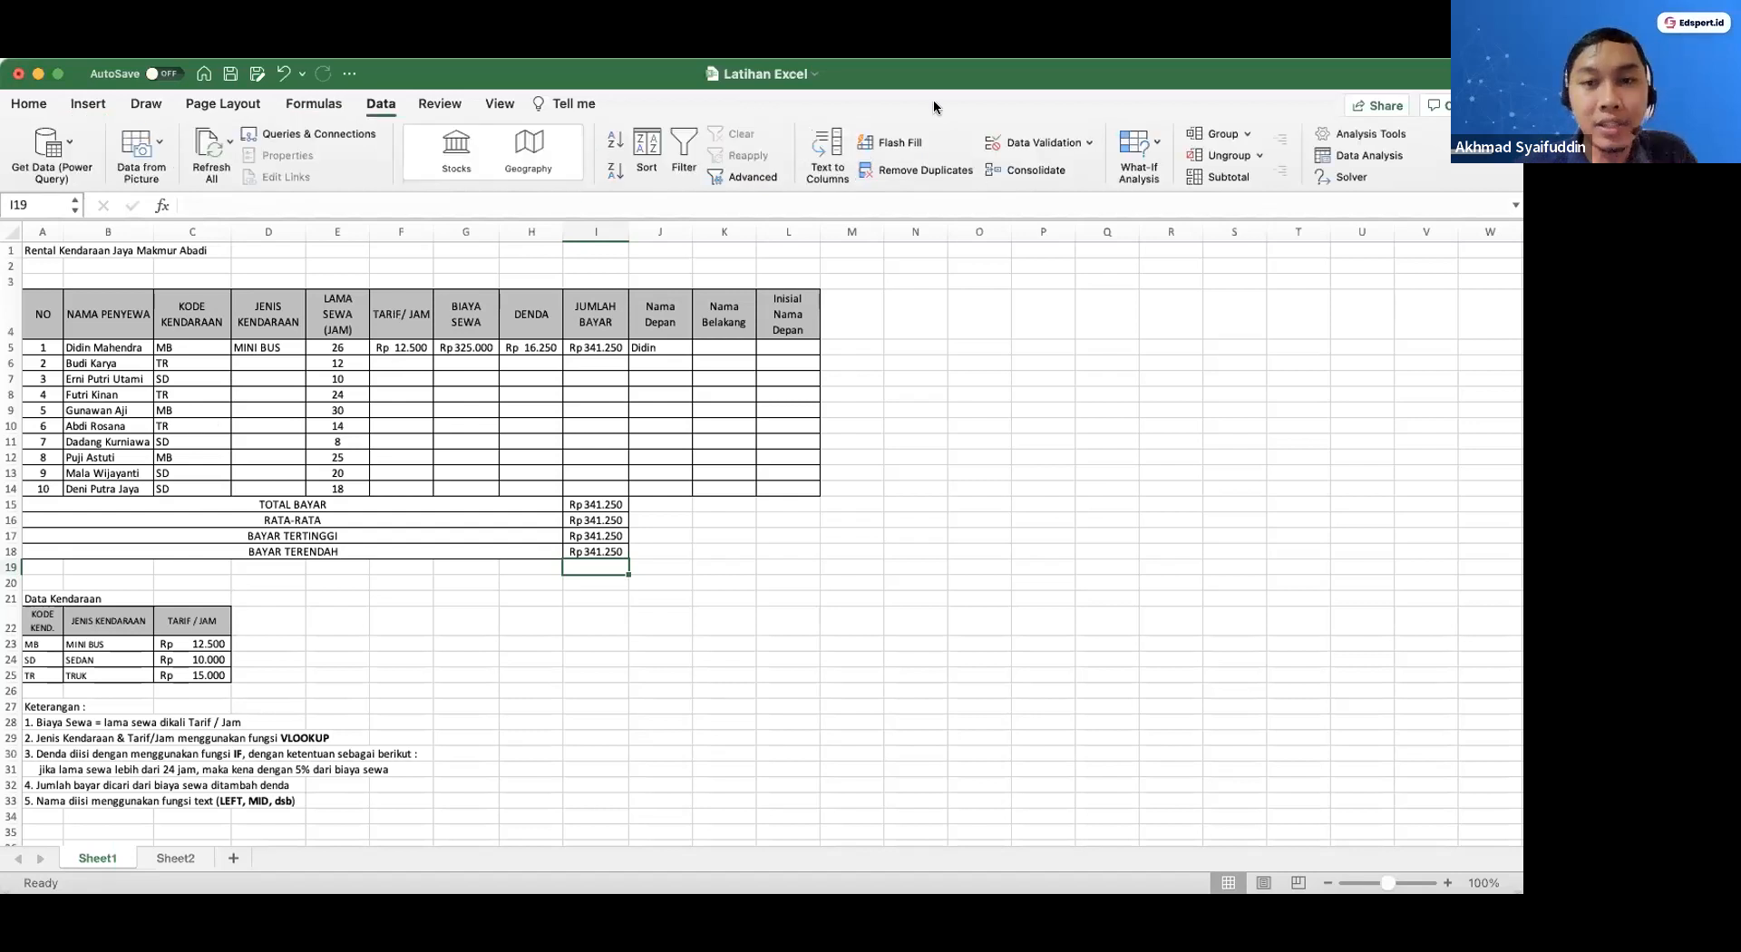
{"action": "left_click", "coordinate": [426, 108]}
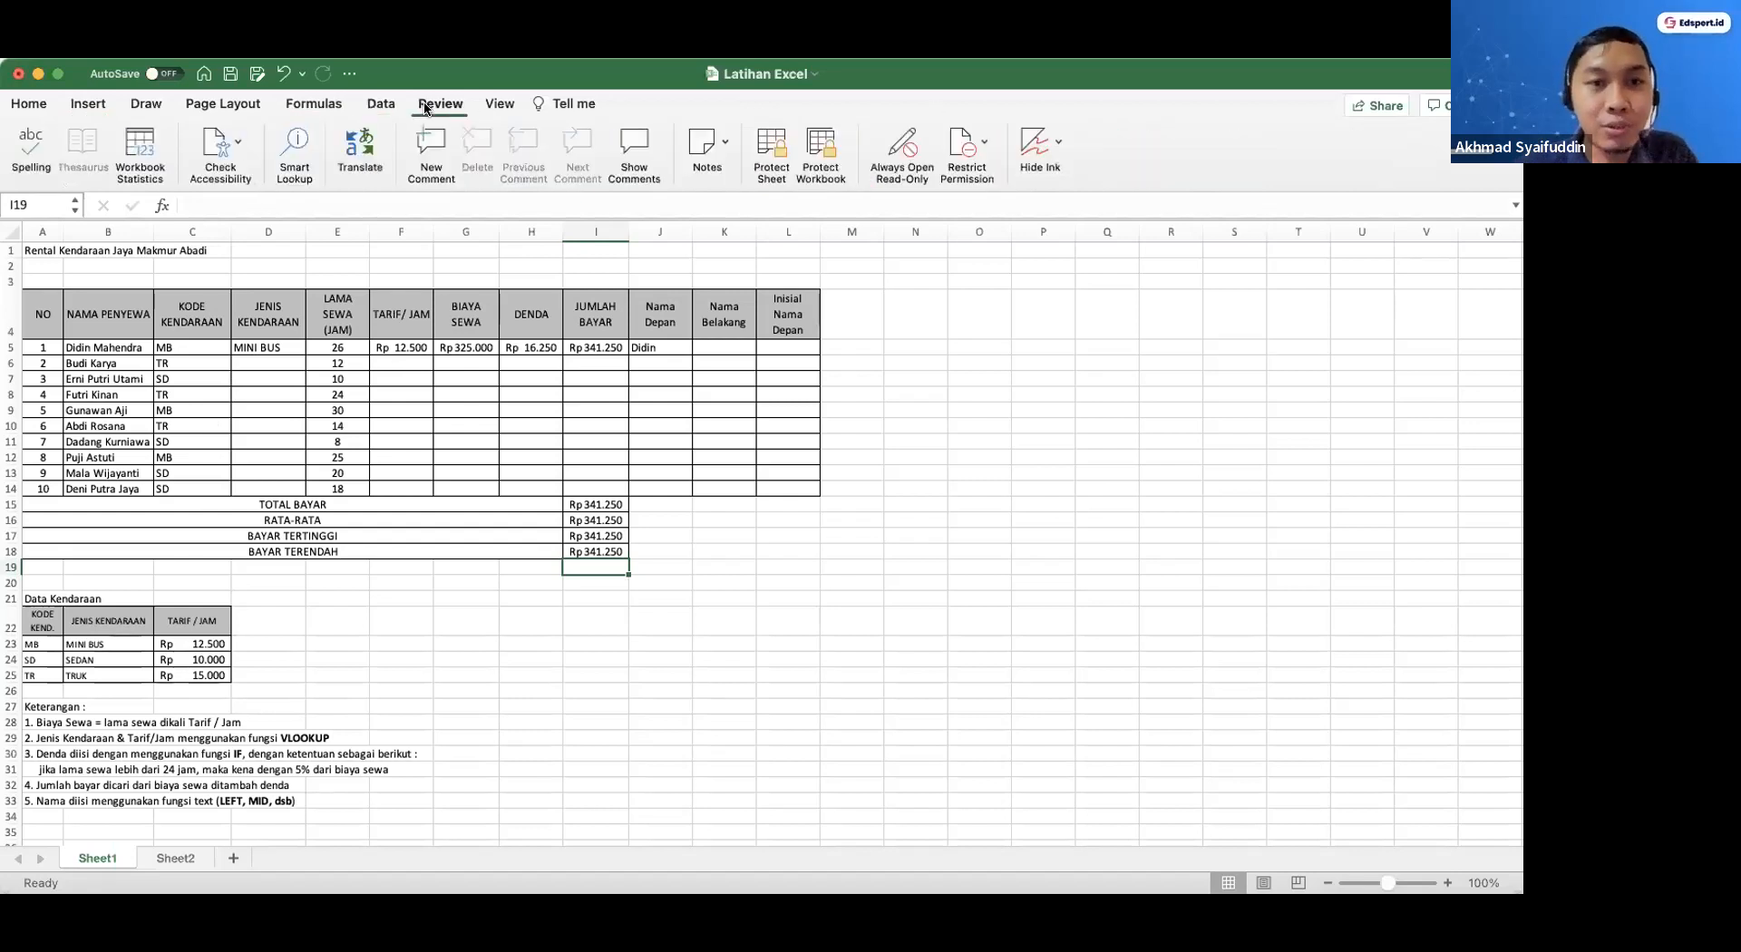